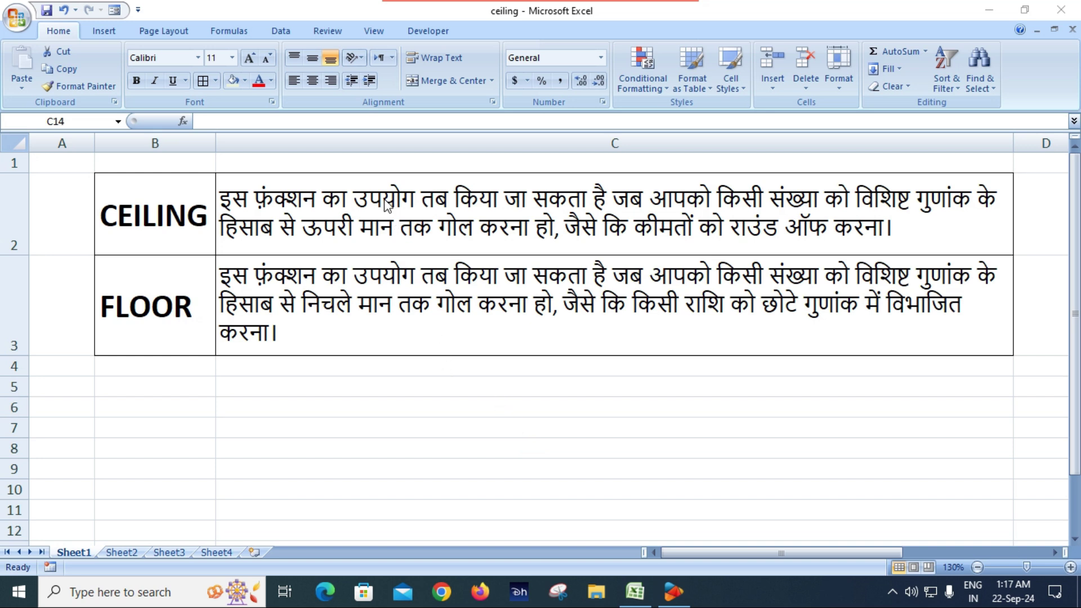
Look over the function descriptions on Sheet1 and the example problems on Sheet3 and Sheet4
click(156, 227)
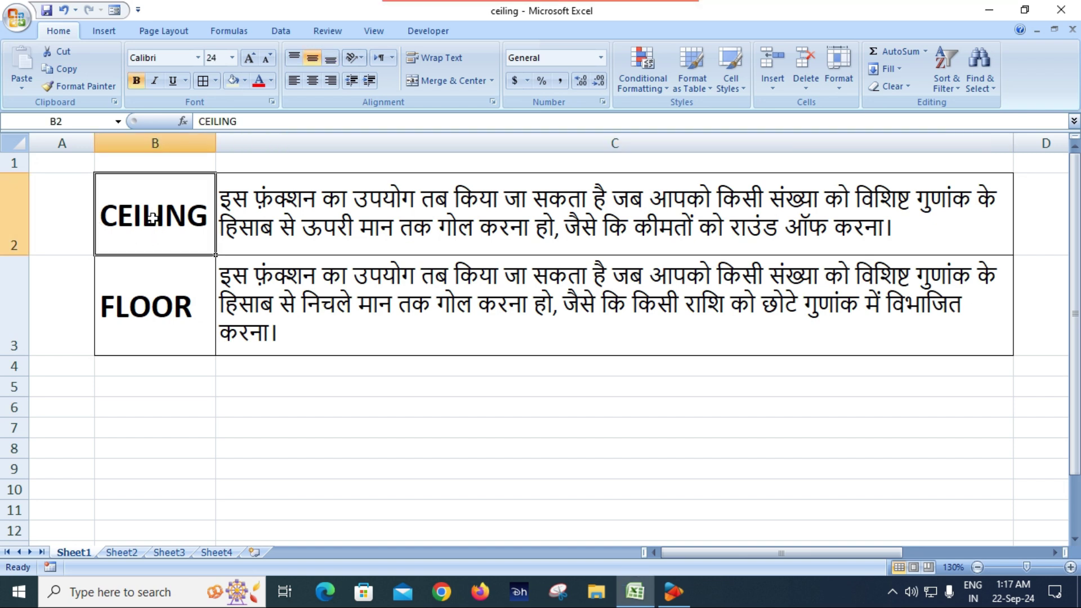
click(161, 307)
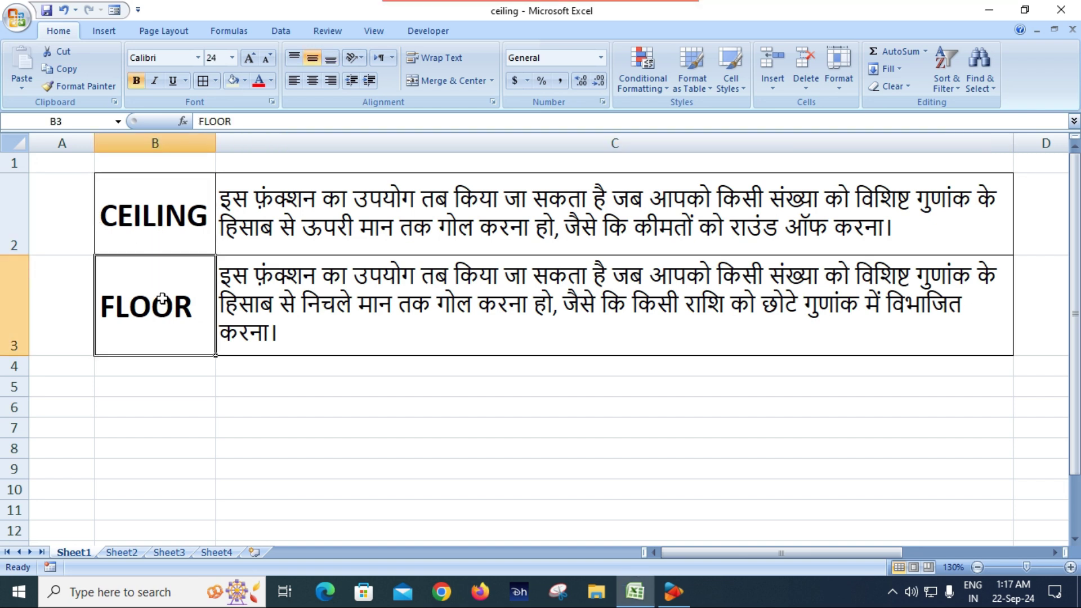
click(189, 234)
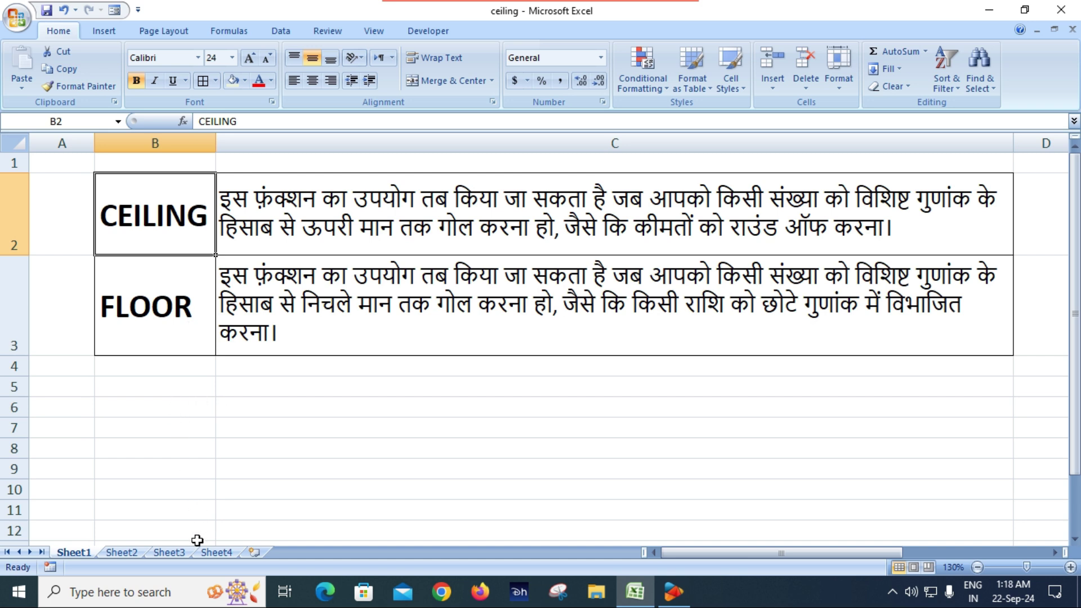
click(167, 552)
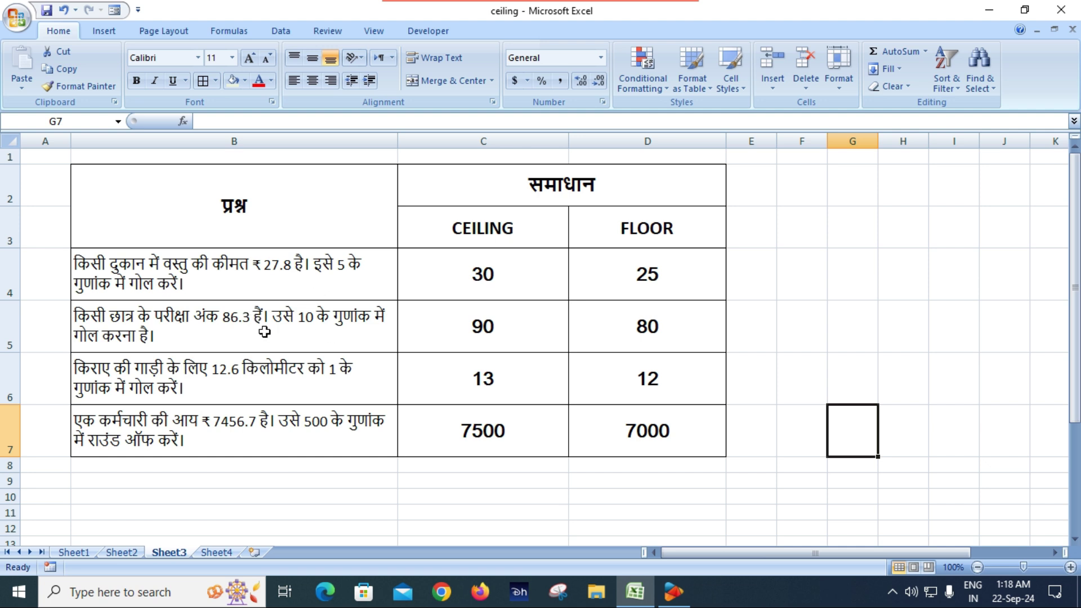
click(217, 553)
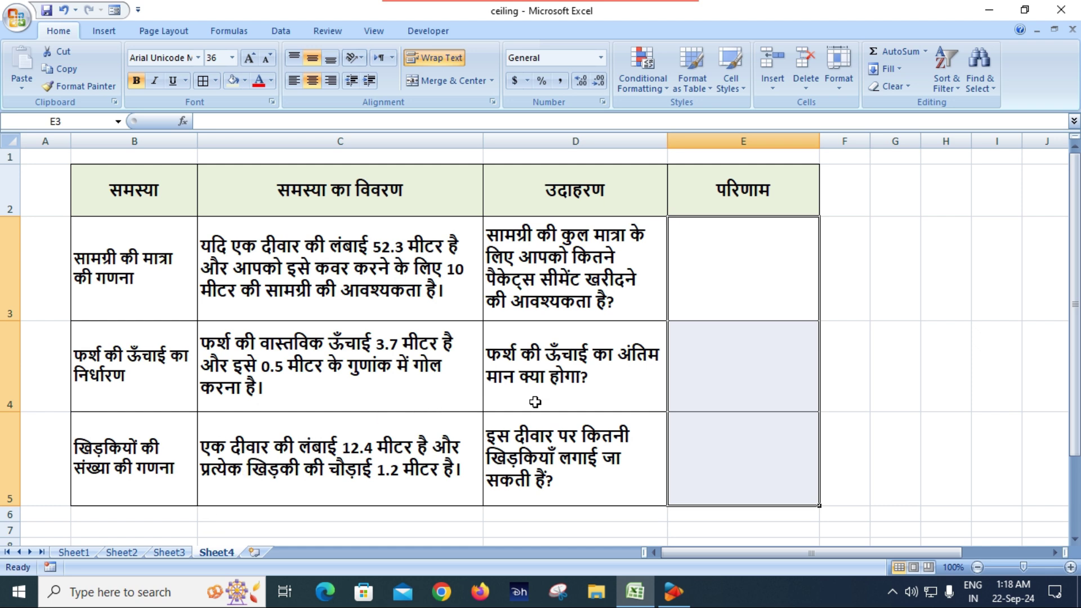
click(732, 284)
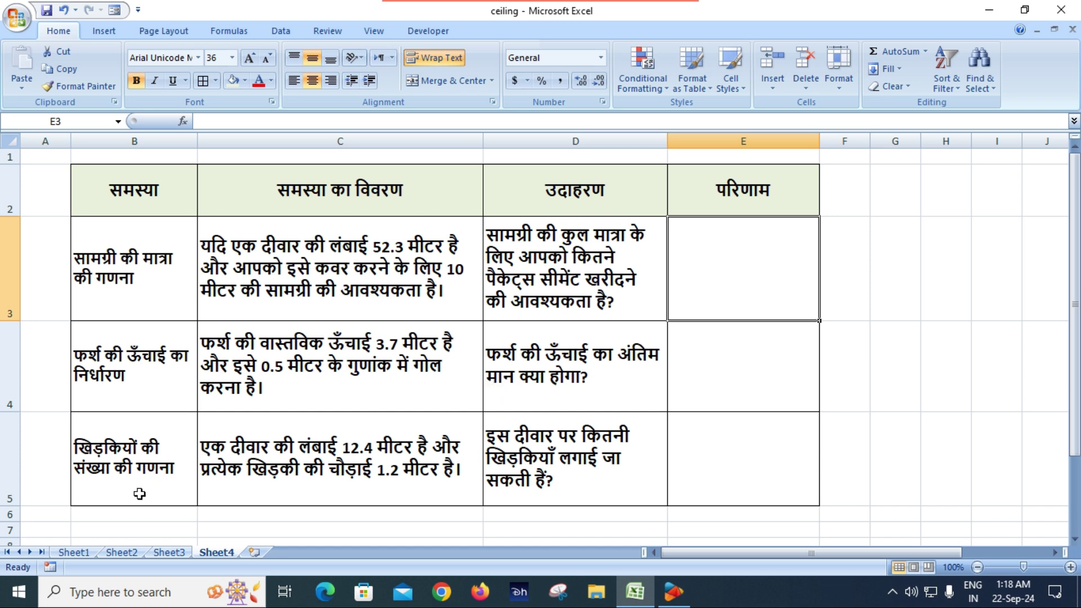
Go back to Sheet1 and read the descriptions of the CEILING and FLOOR functions, comparing their rounding directions
click(79, 552)
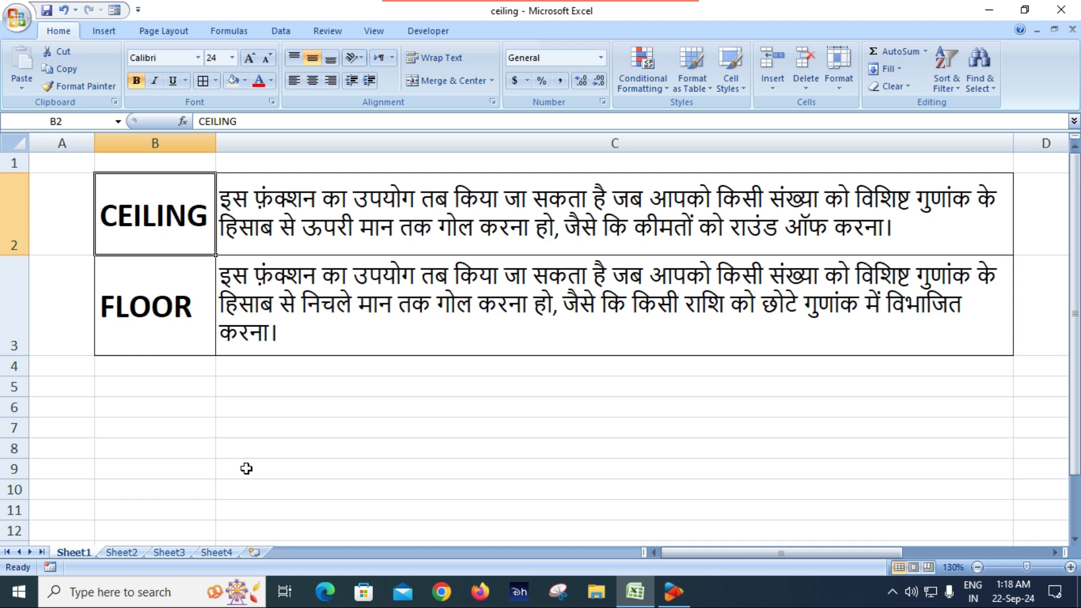
click(283, 447)
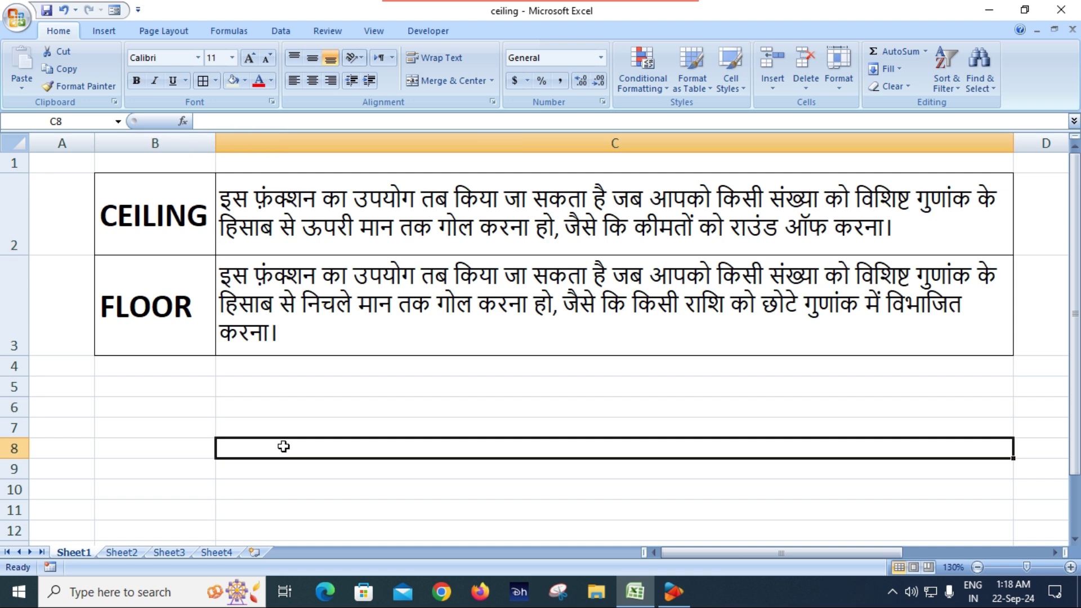
click(179, 234)
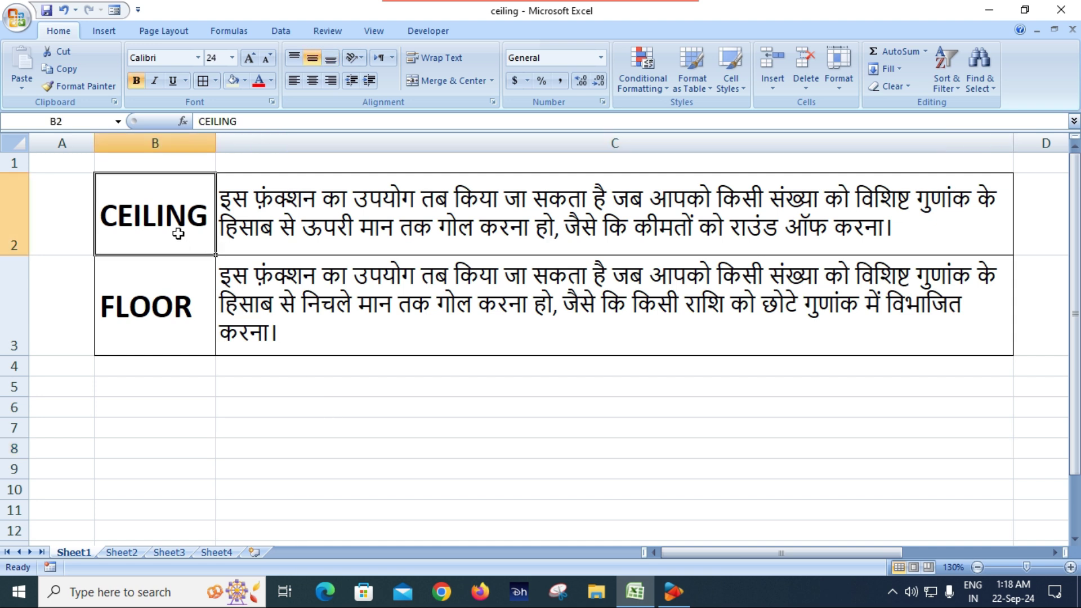
click(376, 227)
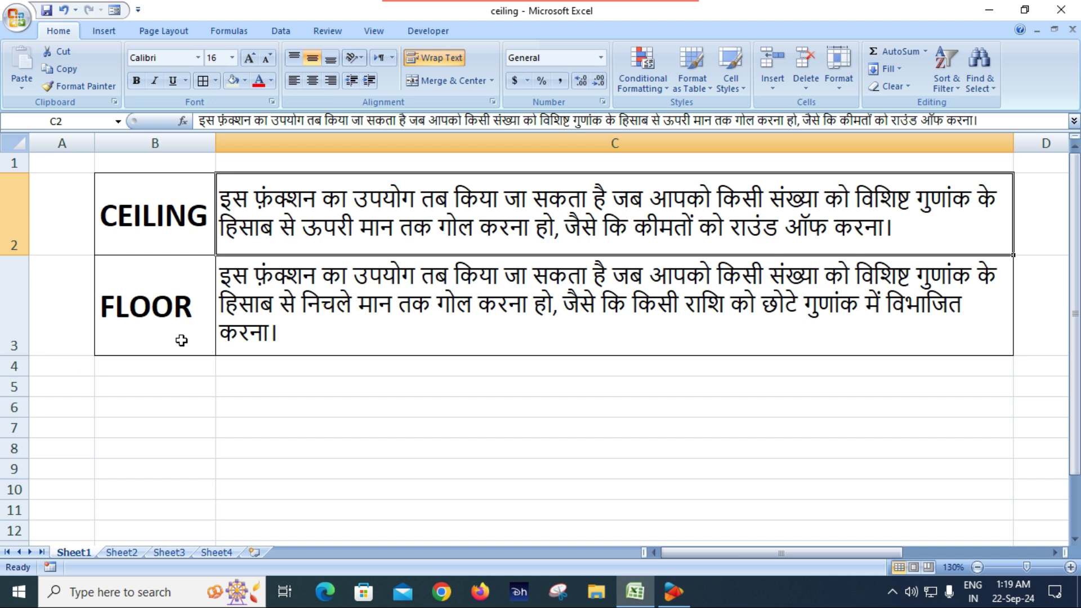
click(133, 330)
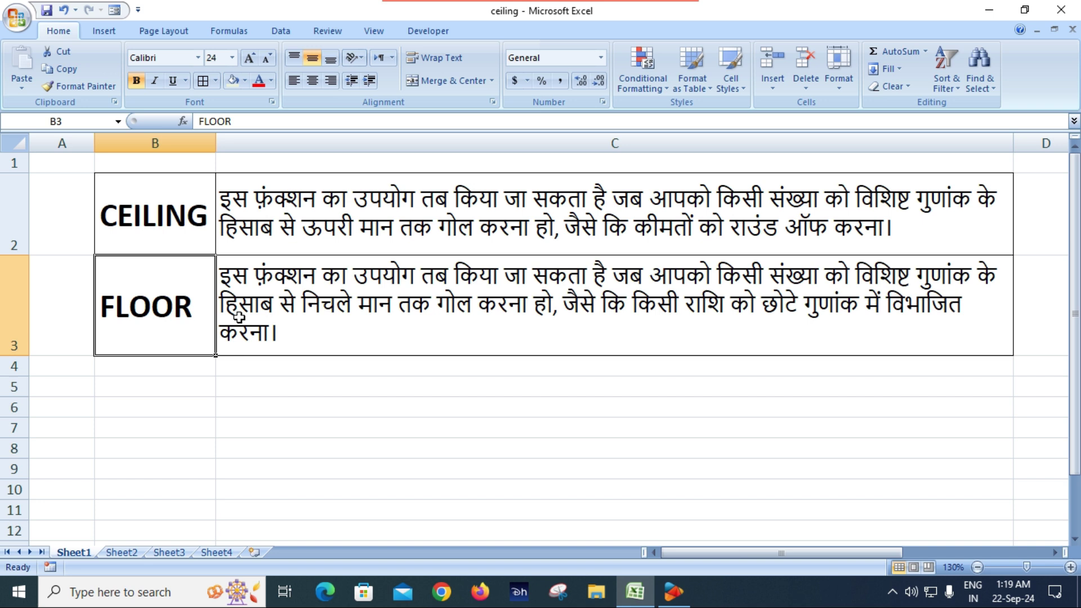
click(287, 317)
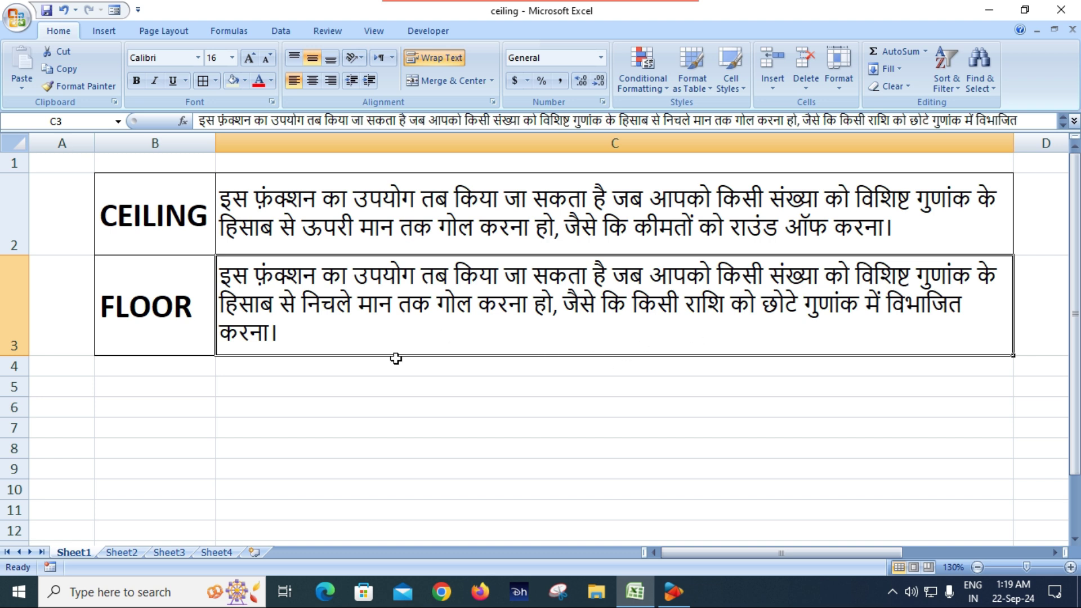
click(179, 223)
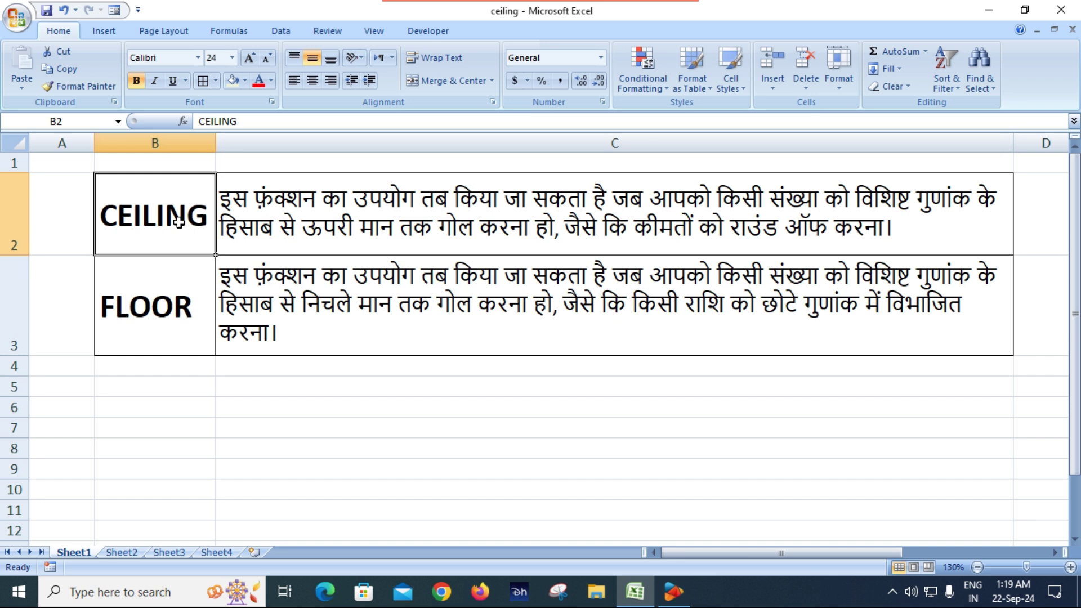
click(176, 305)
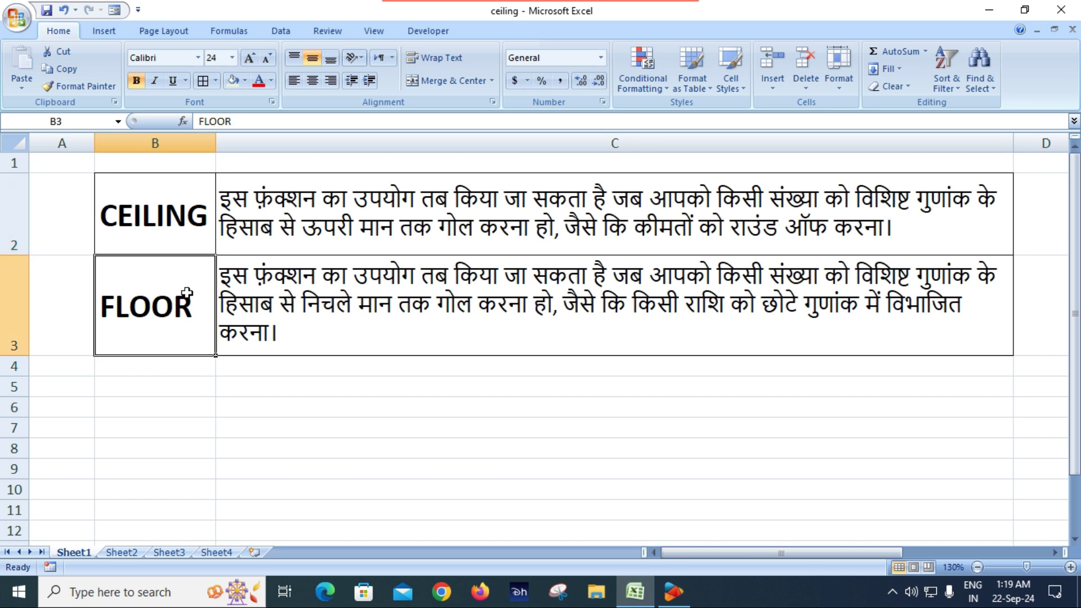
click(315, 233)
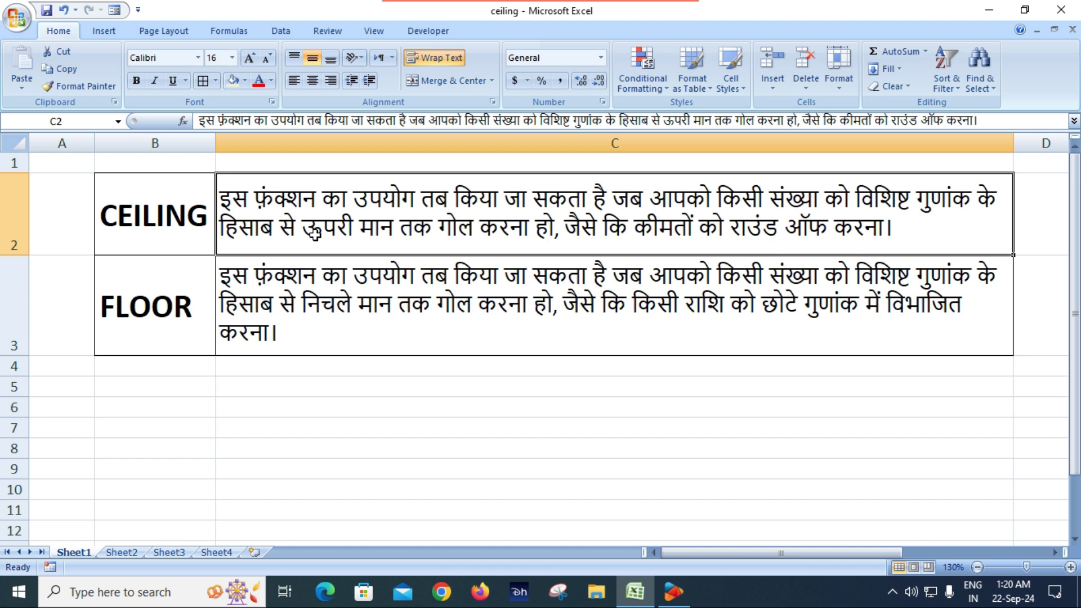
click(160, 234)
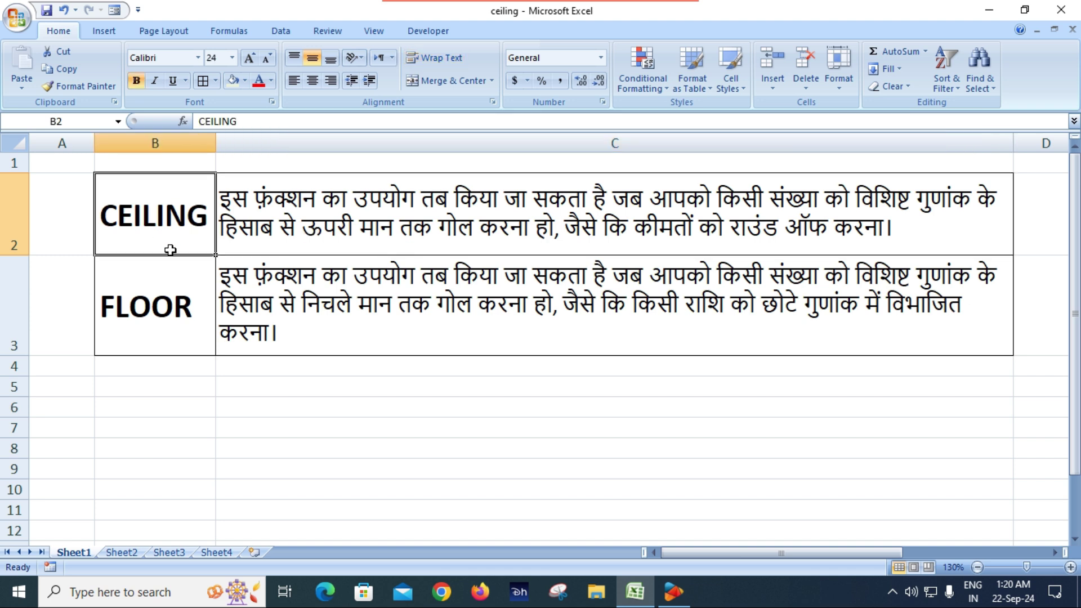
click(195, 304)
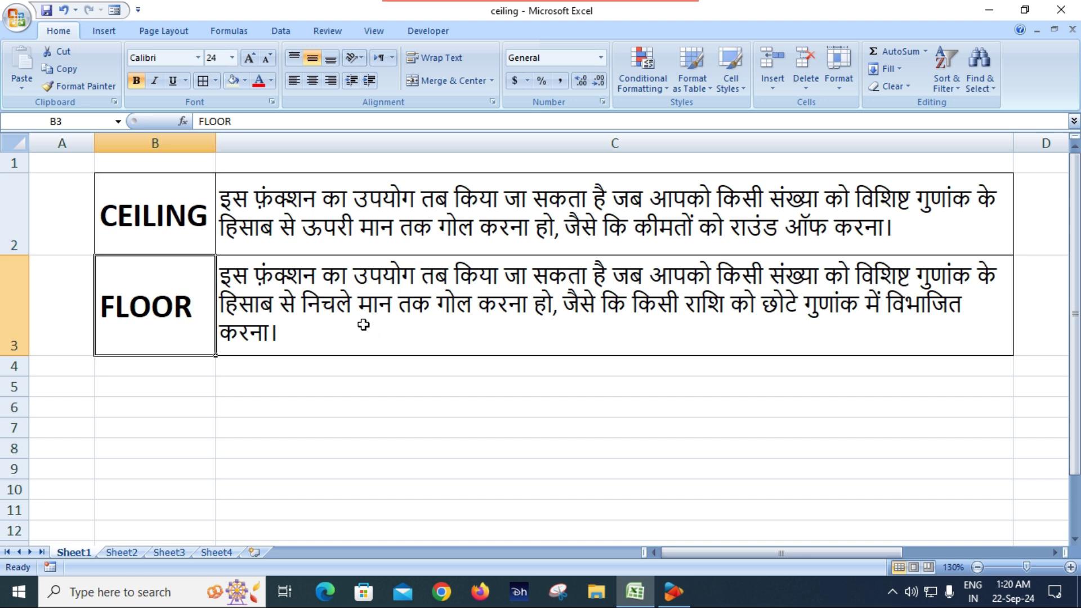
click(179, 228)
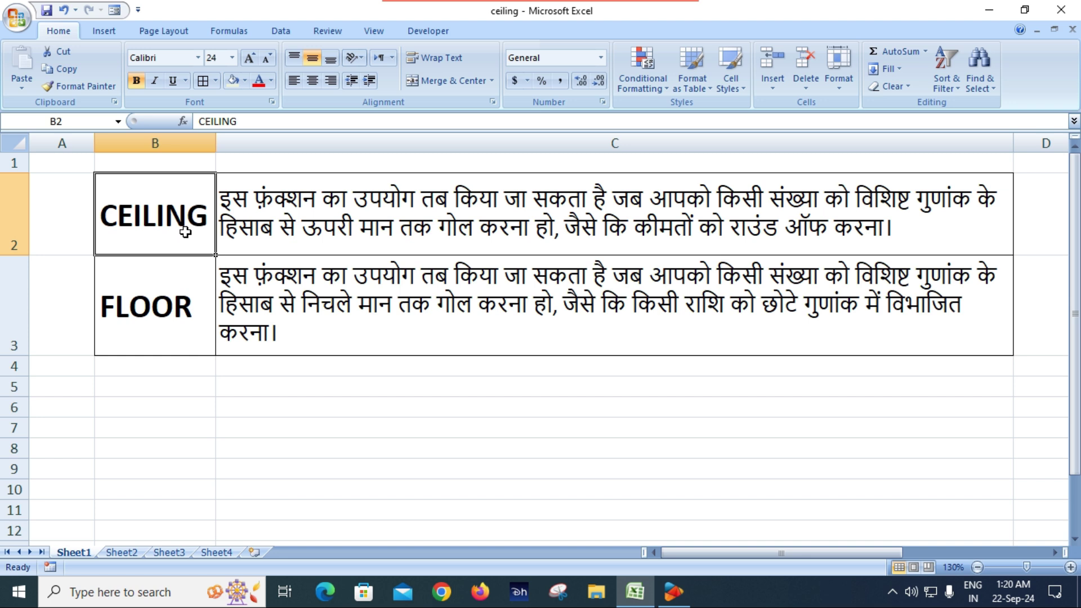
click(164, 313)
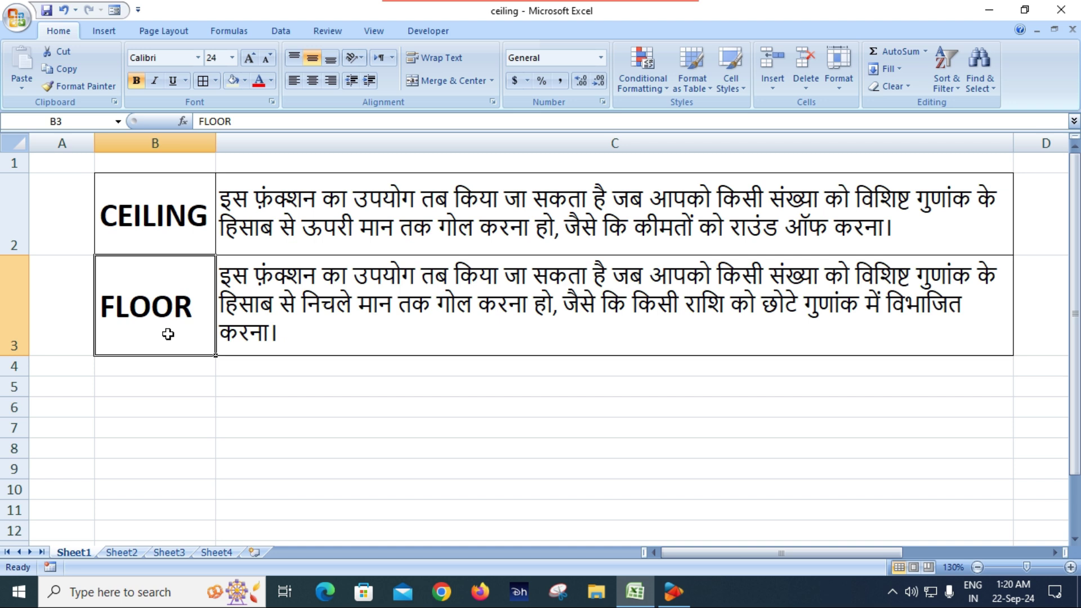
click(161, 235)
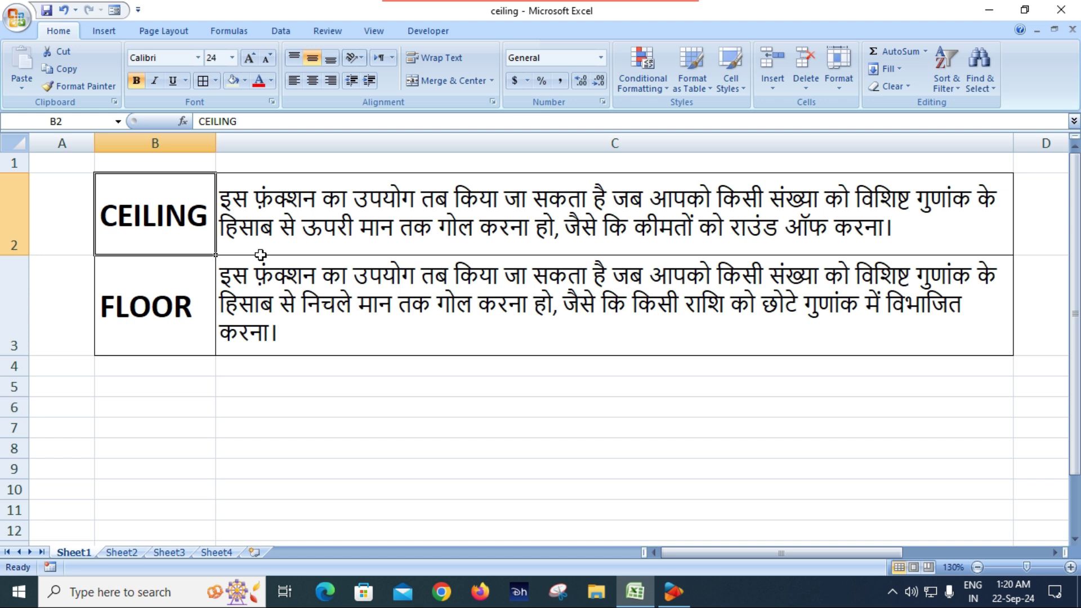
On Sheet2, enter =CEILING(C3,4) in cell D3 to round the first number up to a multiple of 4
click(121, 552)
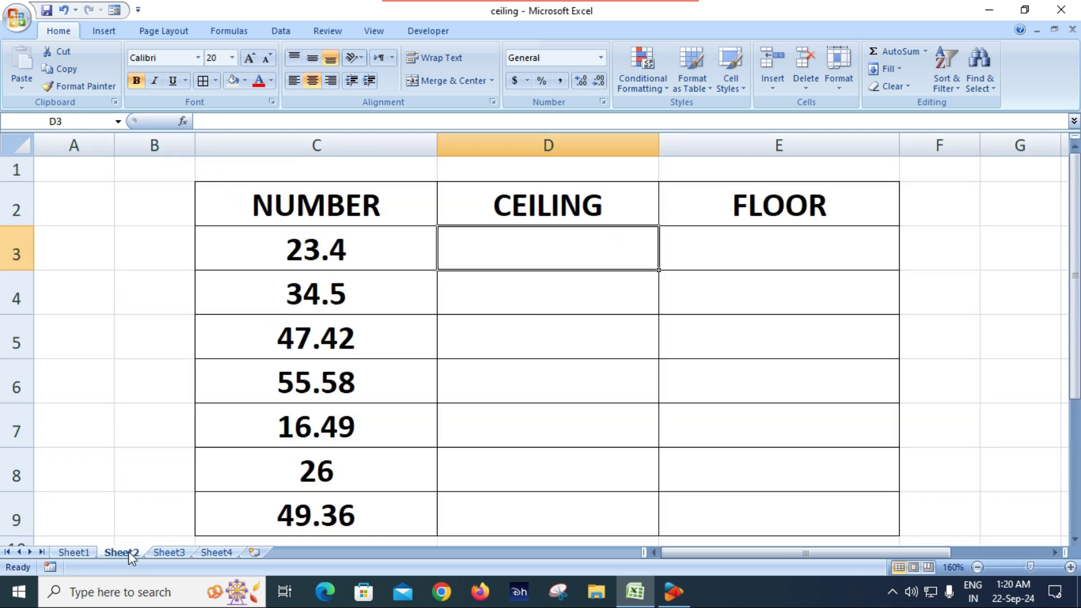
click(322, 245)
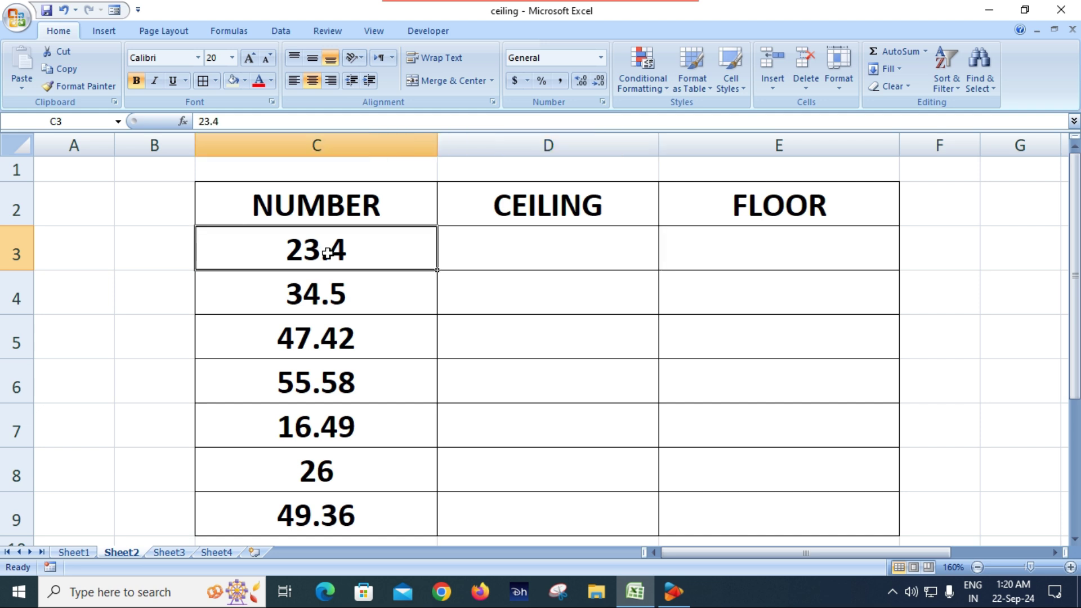
click(351, 297)
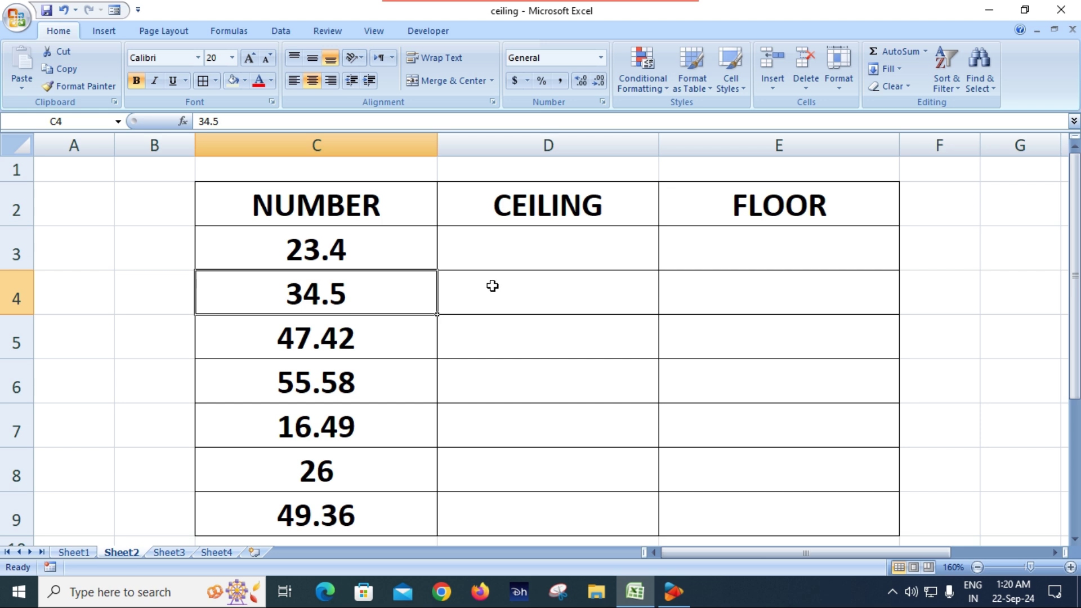
click(365, 254)
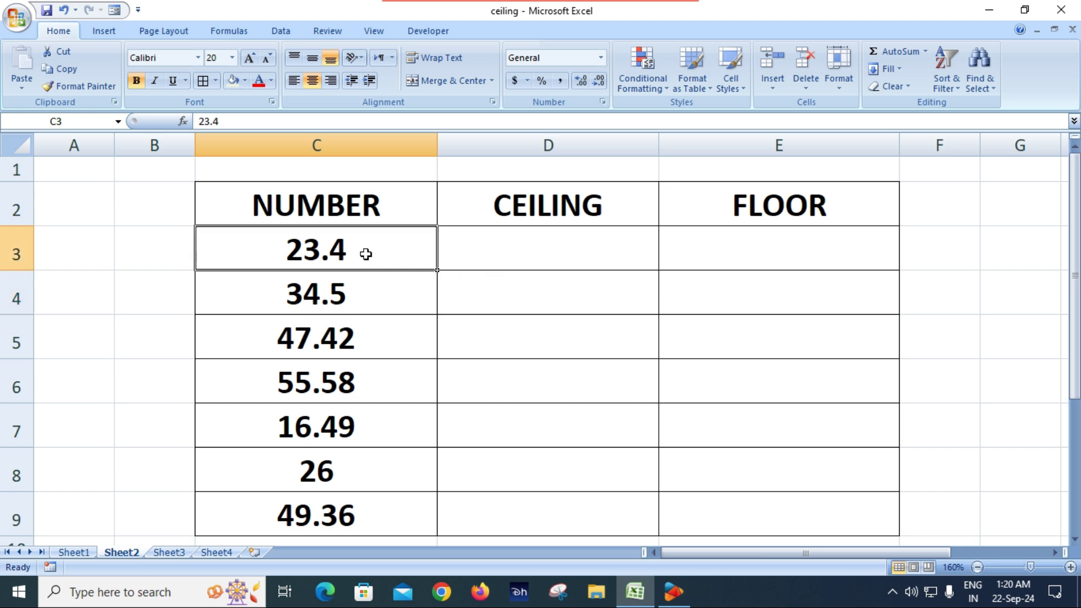
click(548, 249)
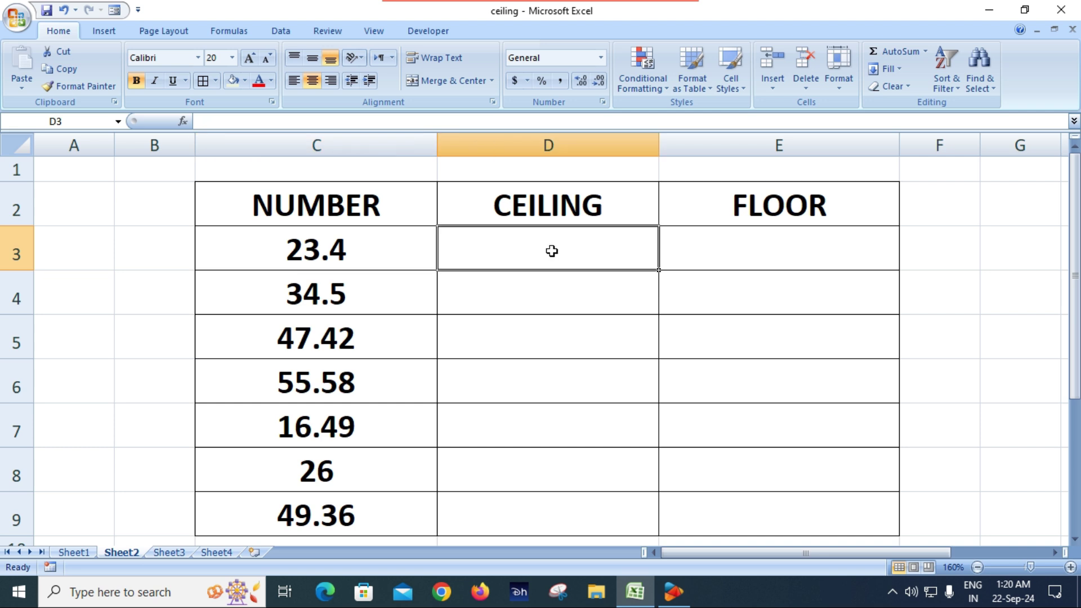
text(=)
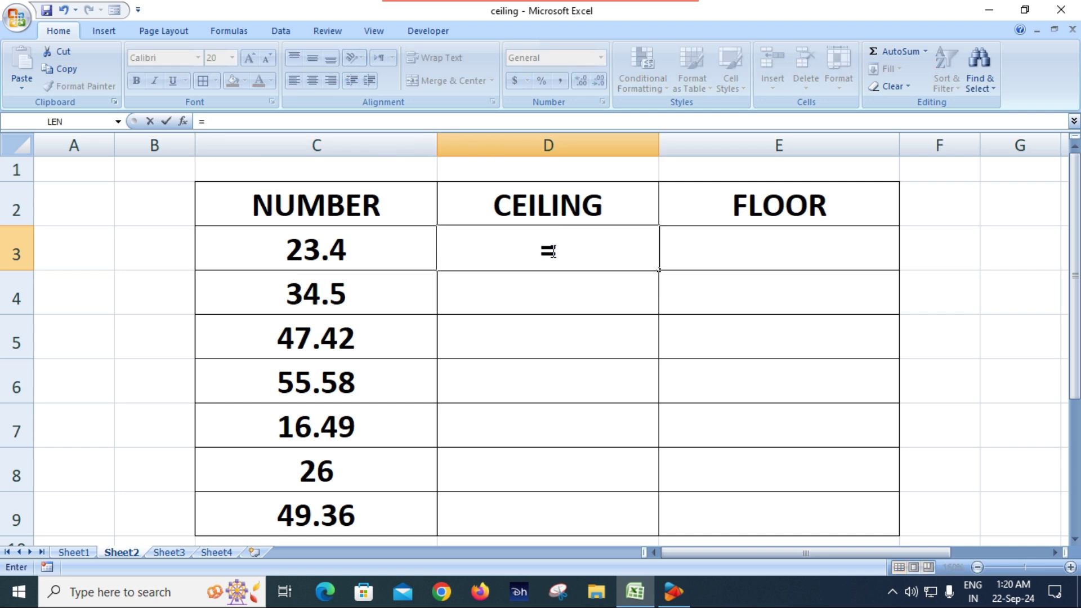
text(ce)
key(Tab)
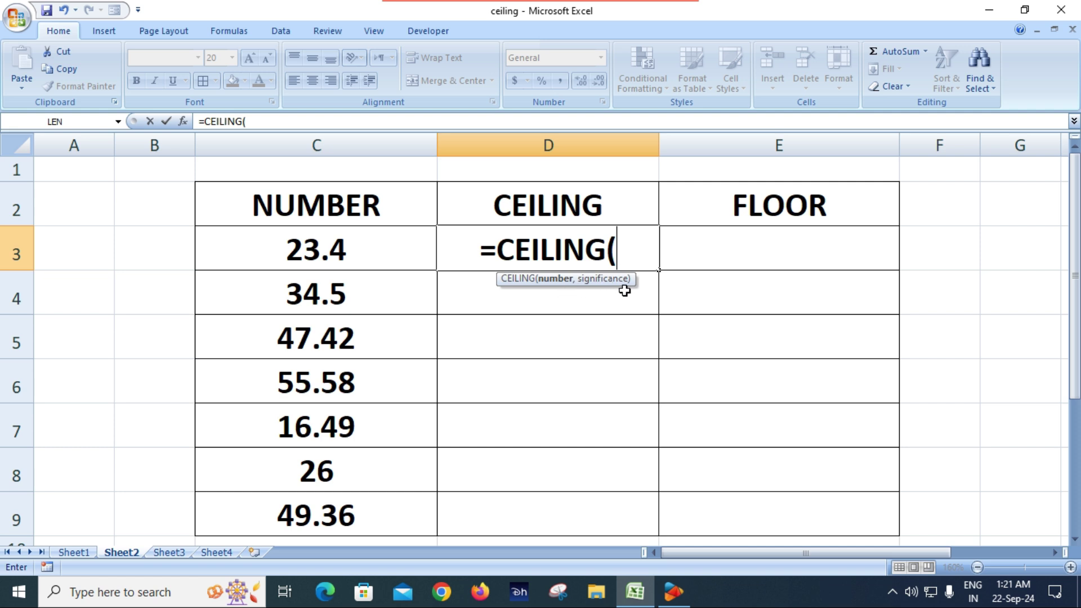
click(364, 255)
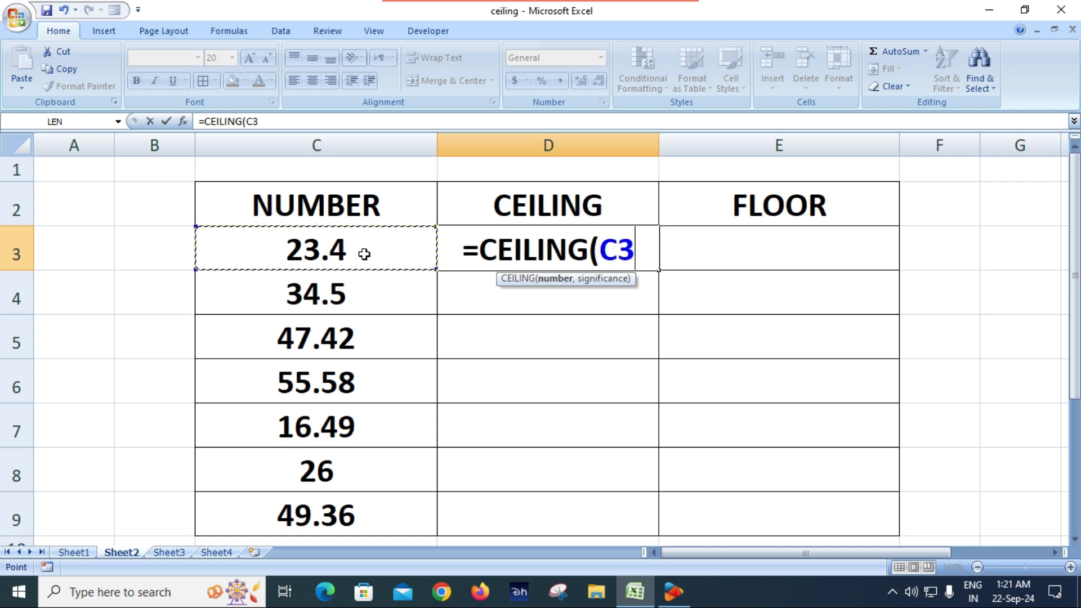
text(,)
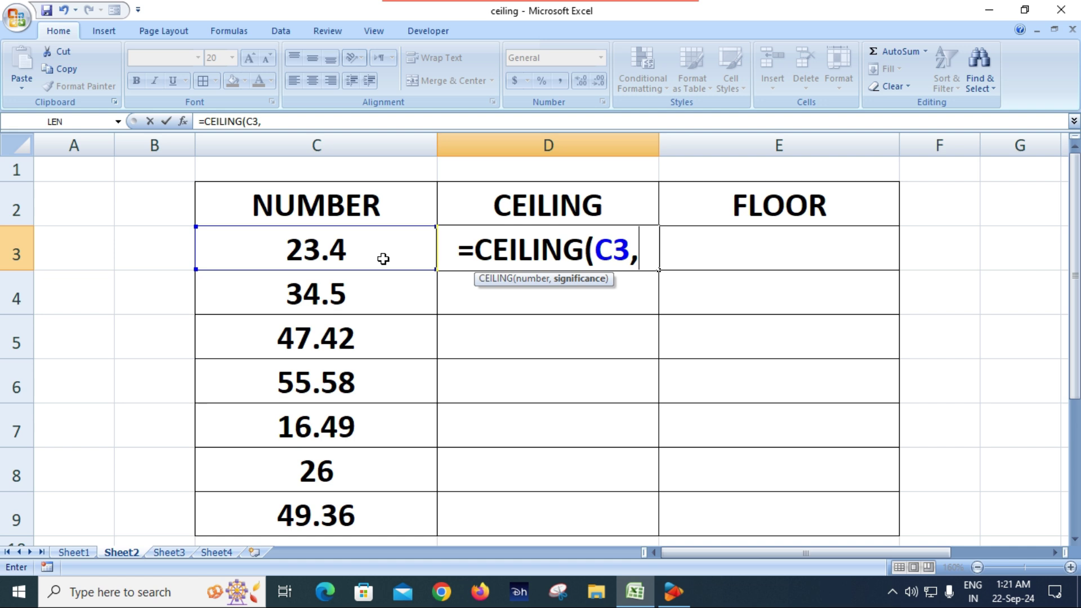
text(4))
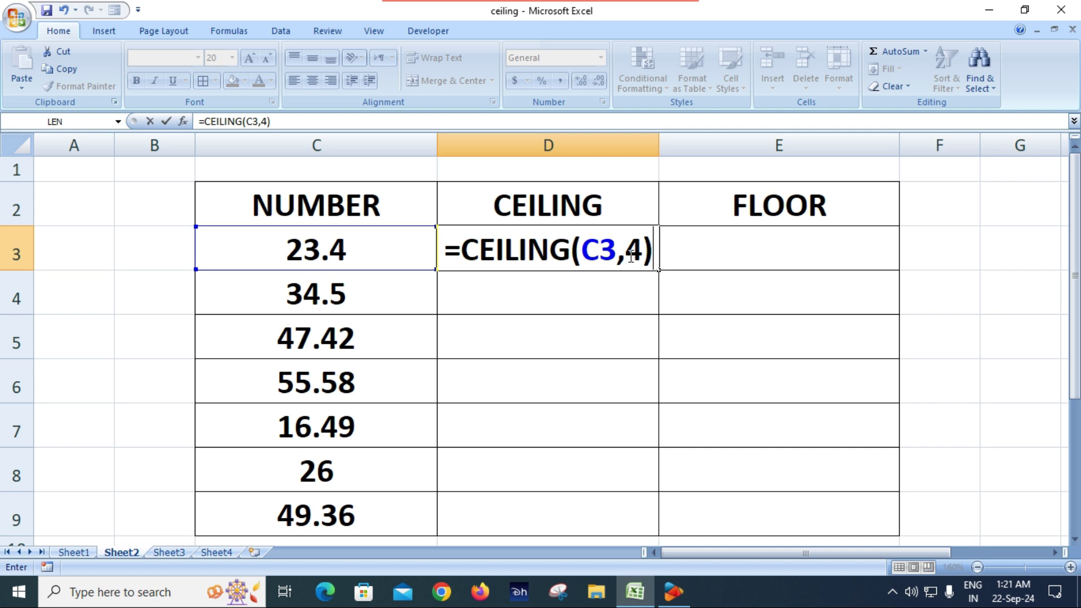
key(Return)
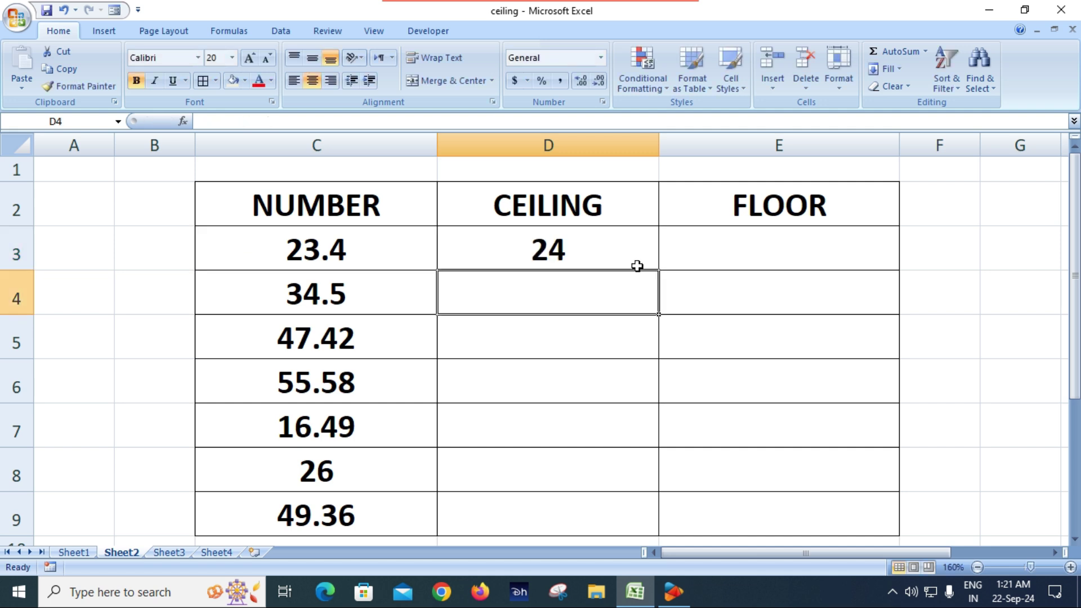
Compare the CEILING formula and result in D3 with the source number in C3
click(556, 256)
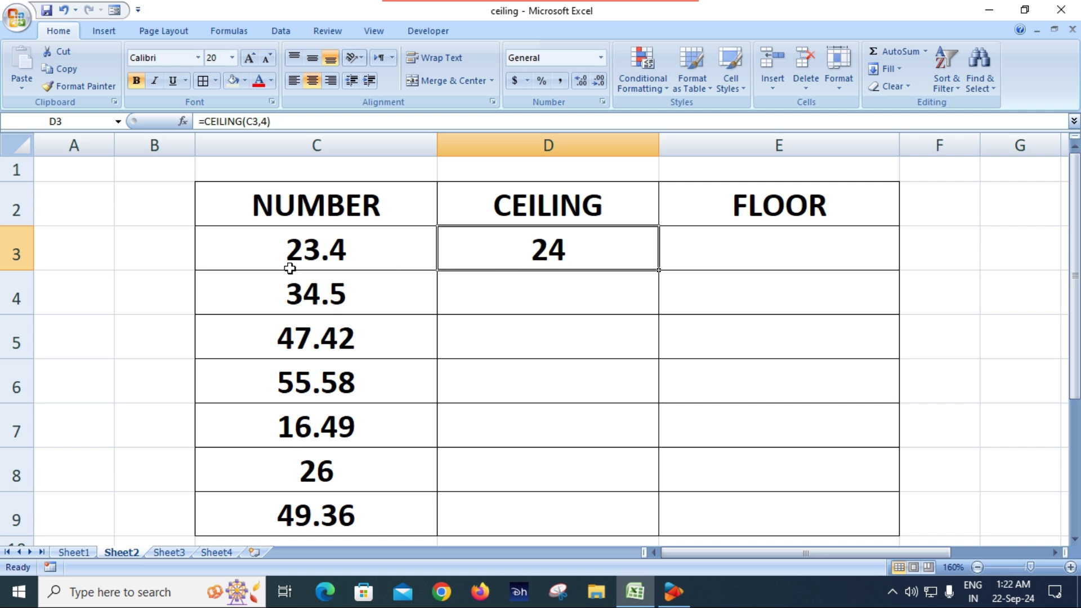
click(339, 249)
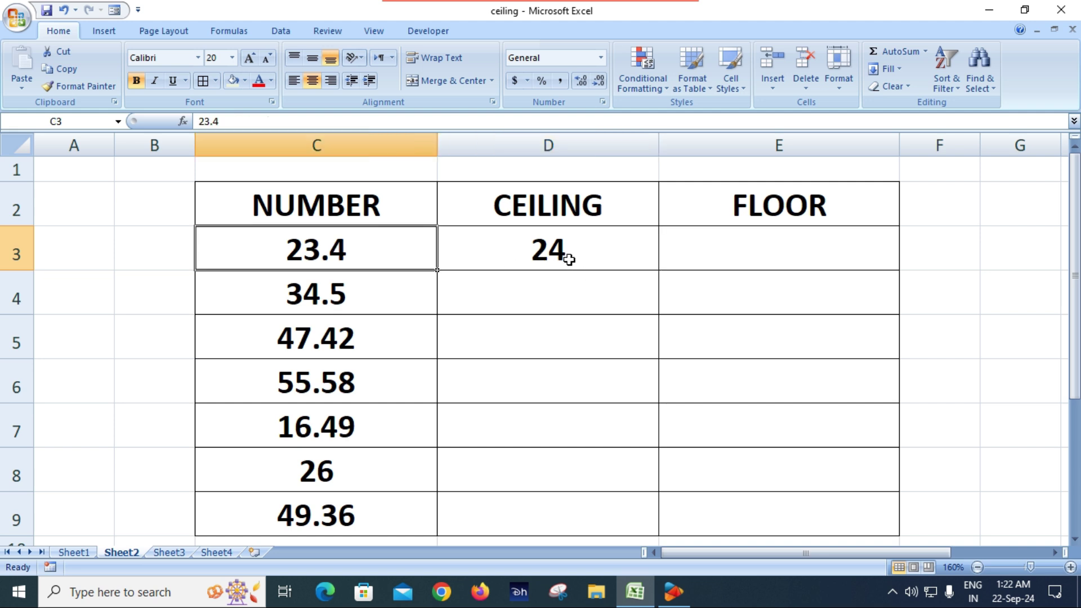
click(568, 253)
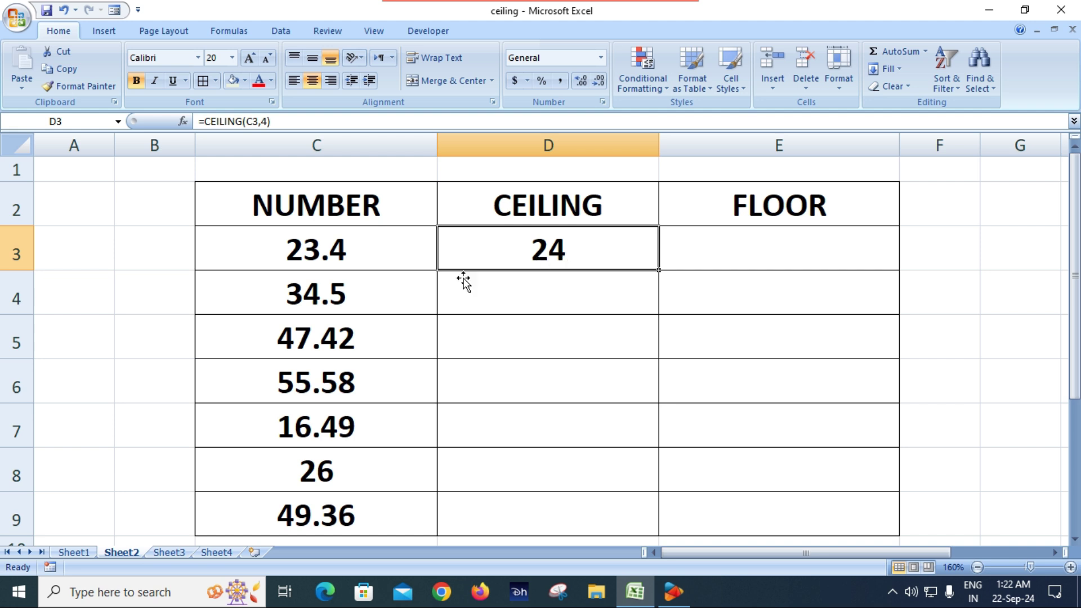
click(338, 248)
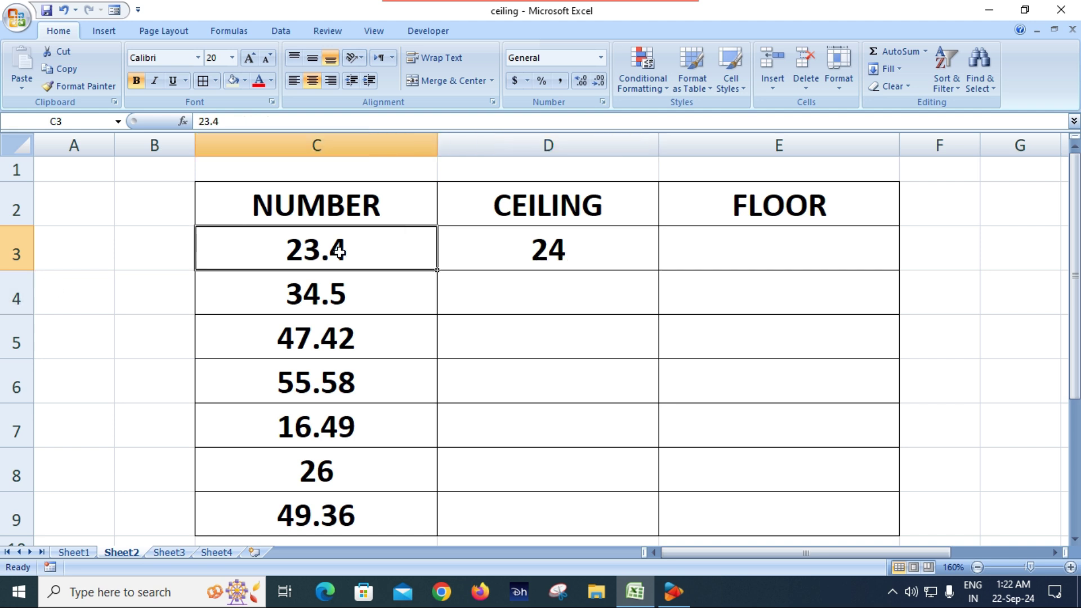
Enter =FLOOR(C3,4) in cell E3 to round the first number down to a multiple of 4
click(548, 259)
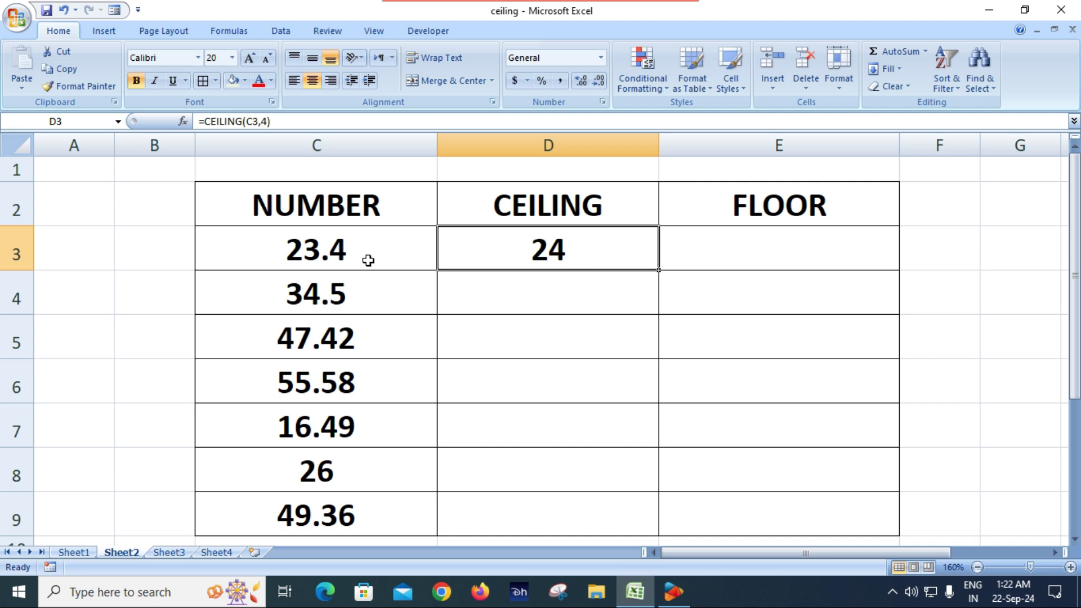
click(795, 247)
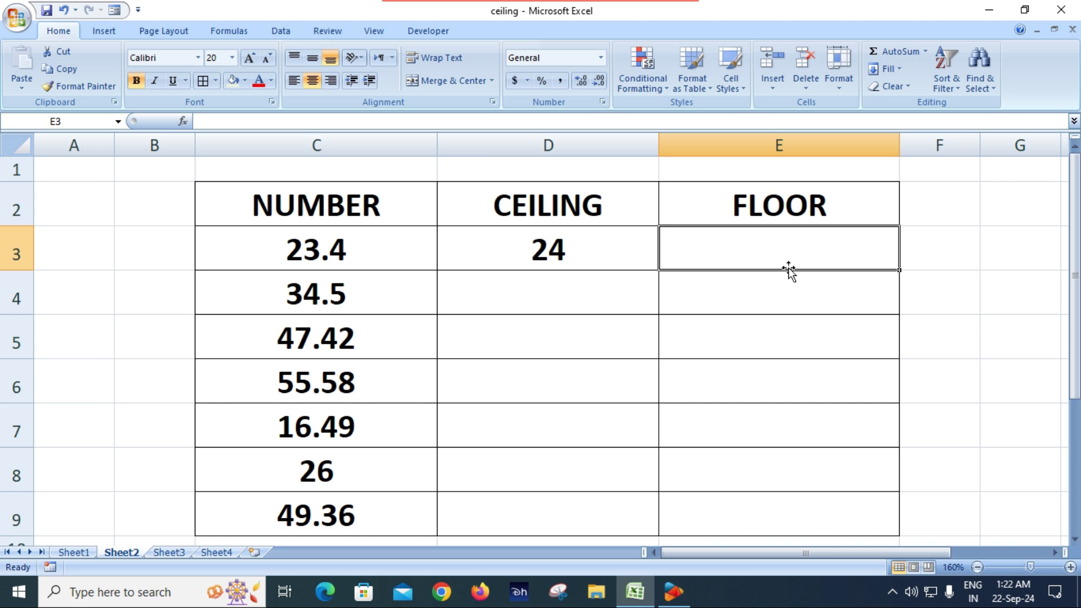
text(=fl)
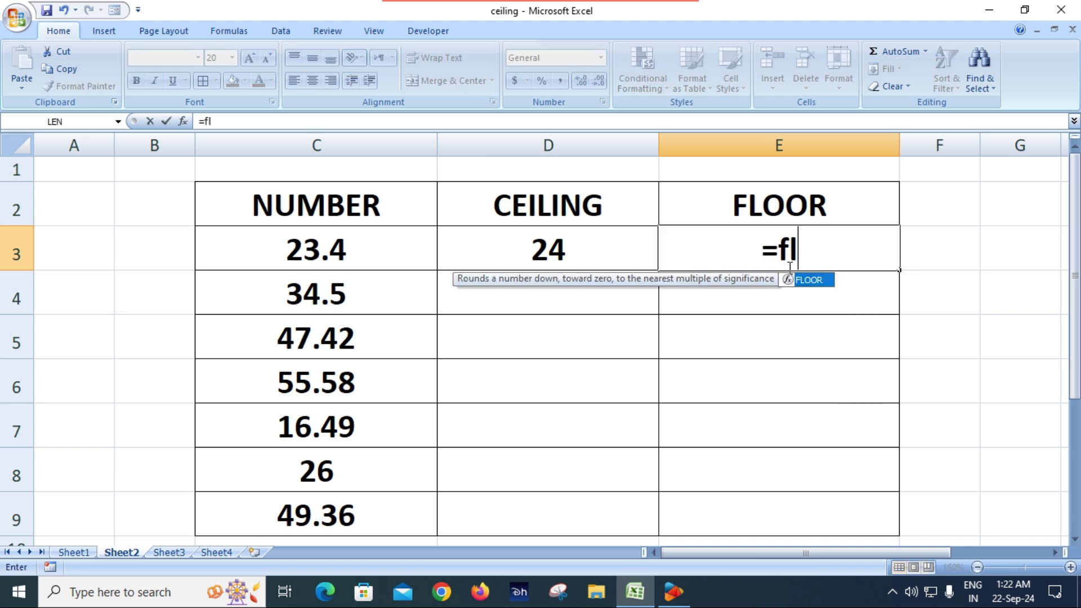
double_click(791, 274)
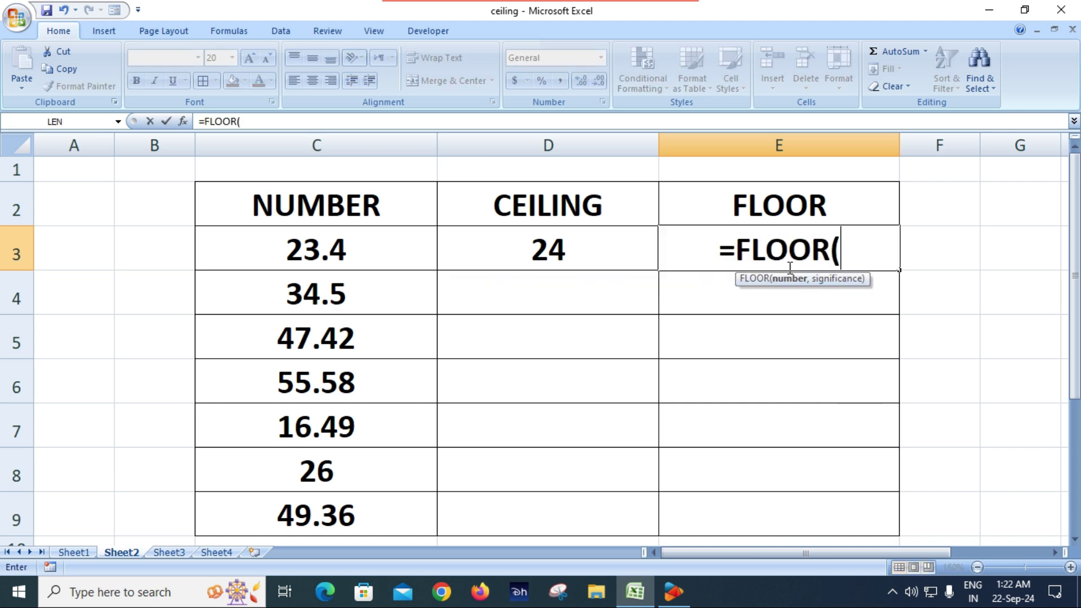
click(349, 242)
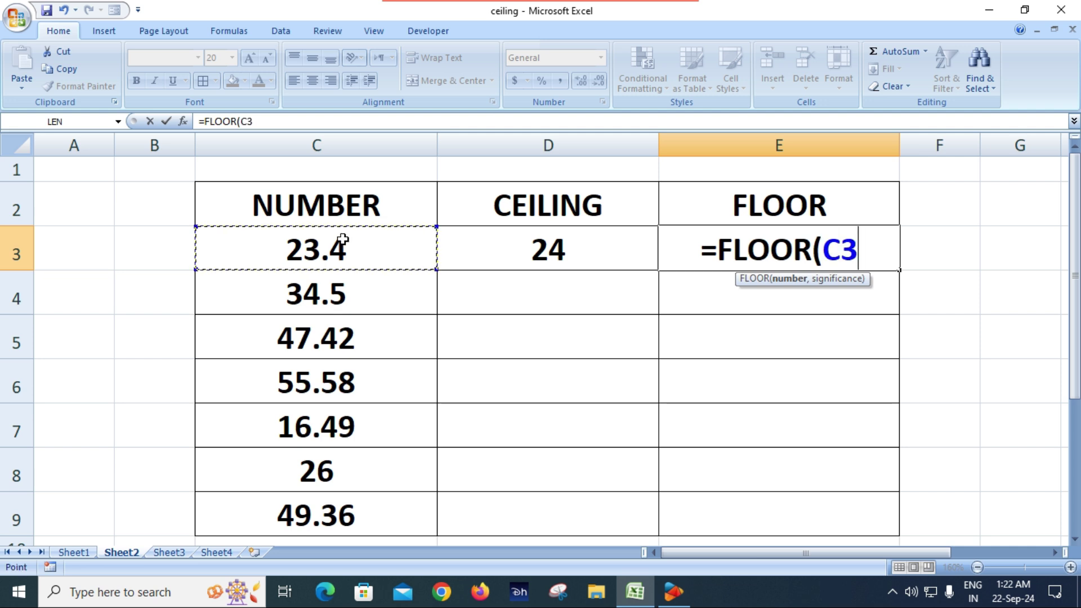
text(,4)
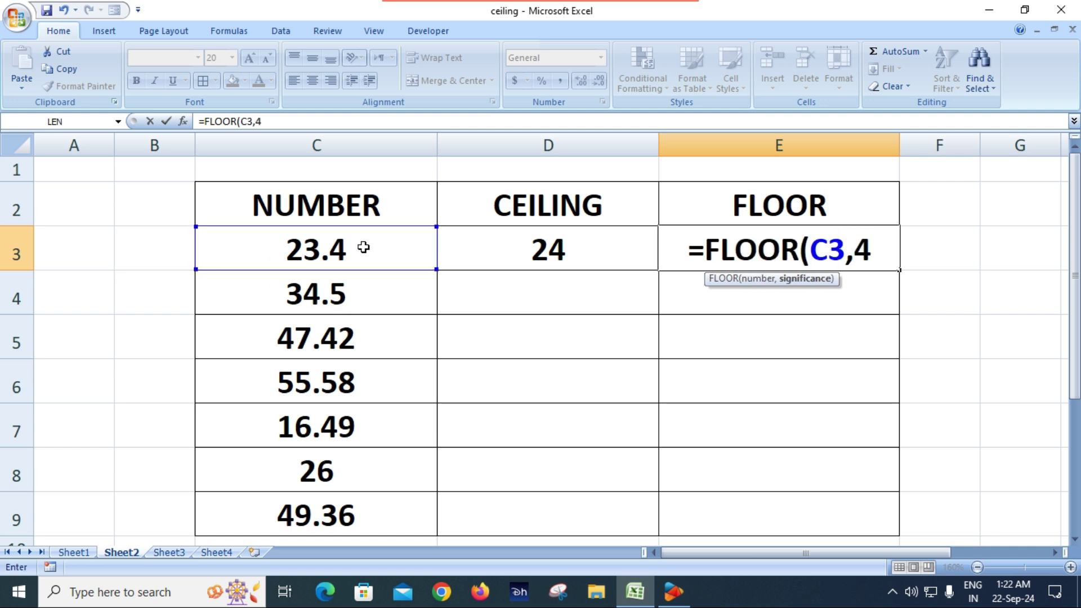
text())
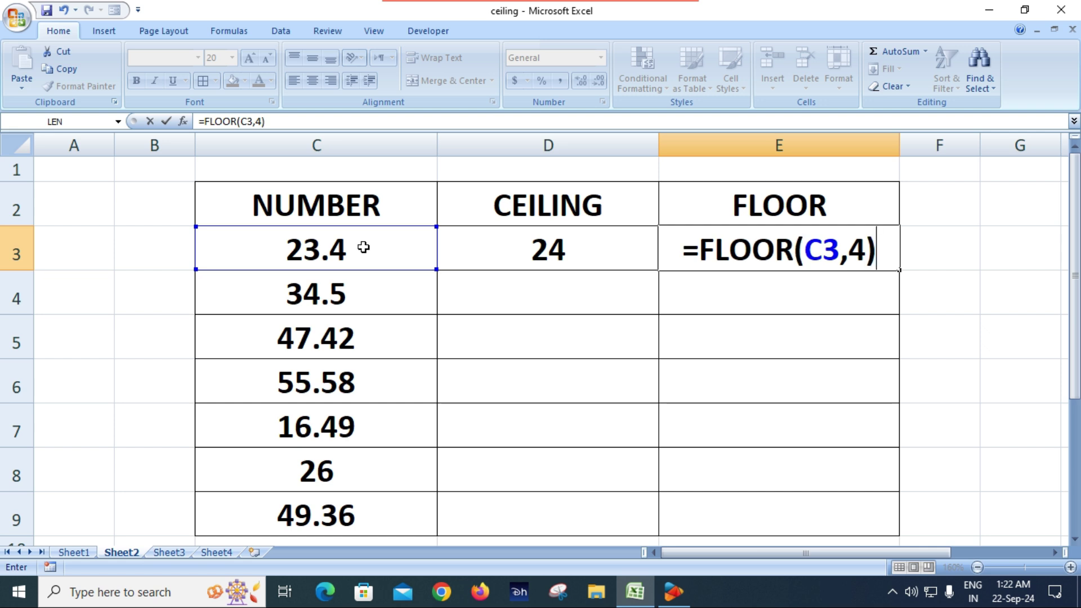
key(Return)
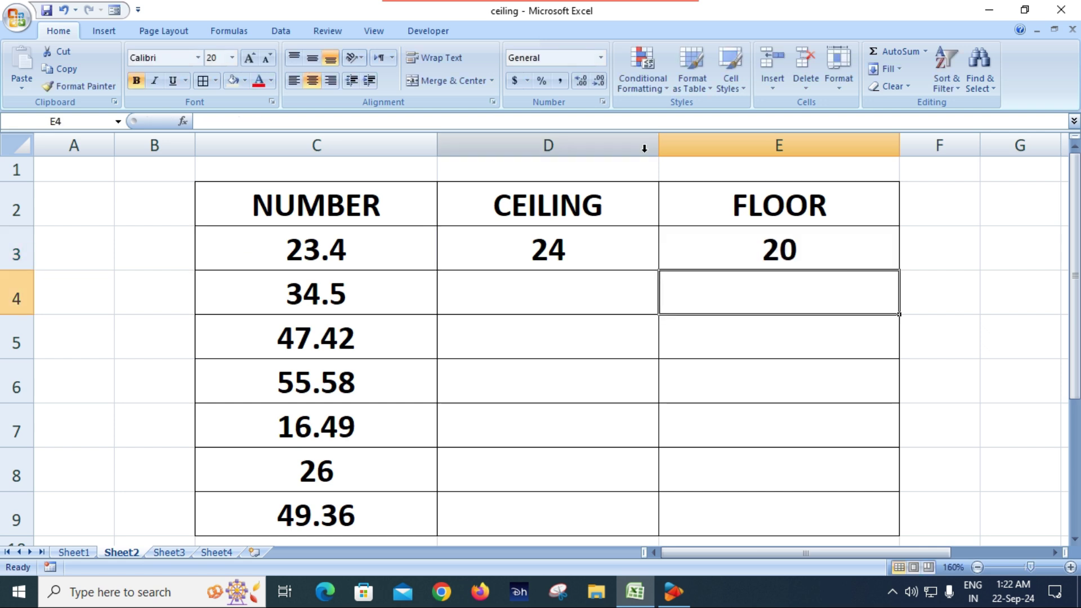
Compare the CEILING and FLOOR results in D3 and E3 with the source number in C3
click(305, 255)
click(571, 246)
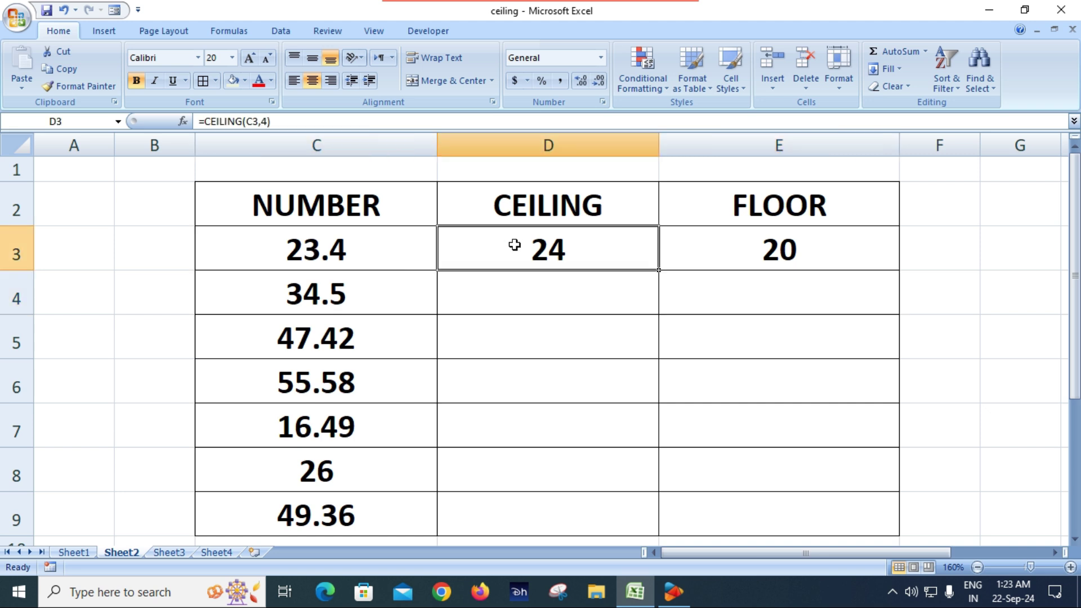
click(310, 254)
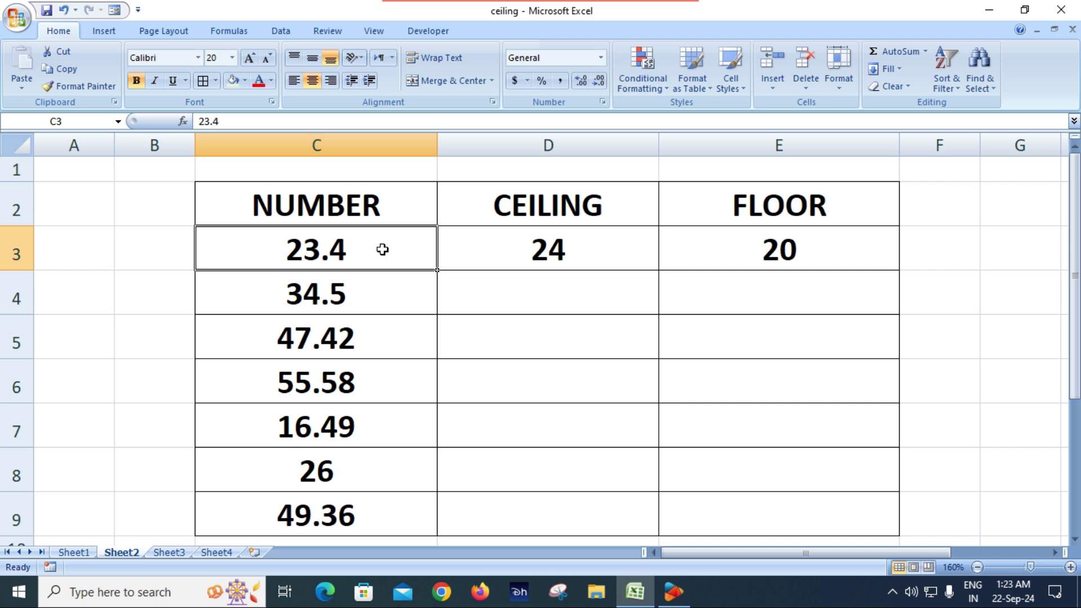
double_click(547, 261)
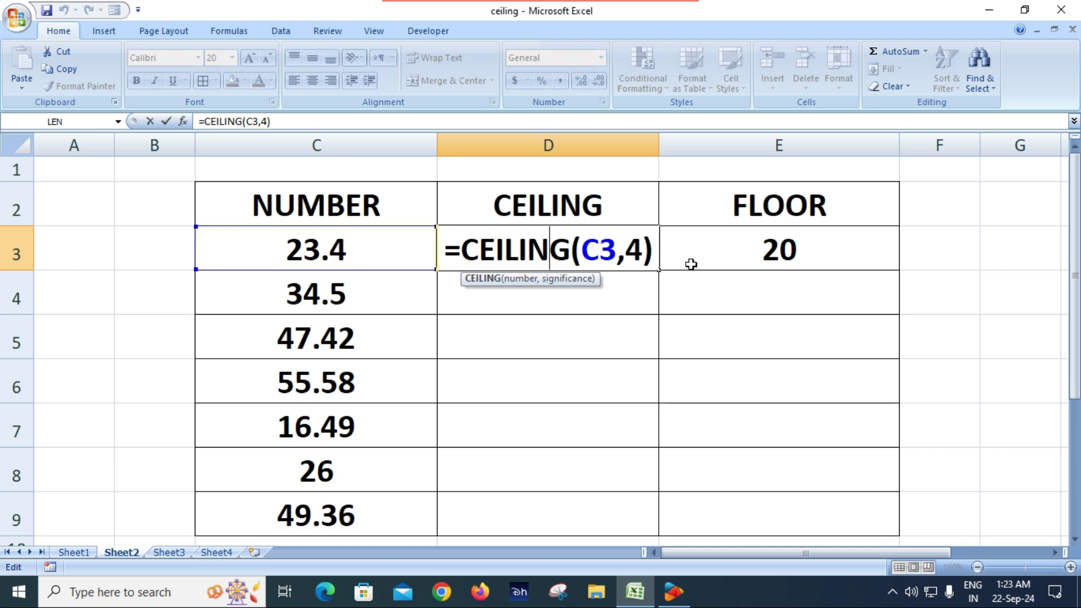
click(745, 253)
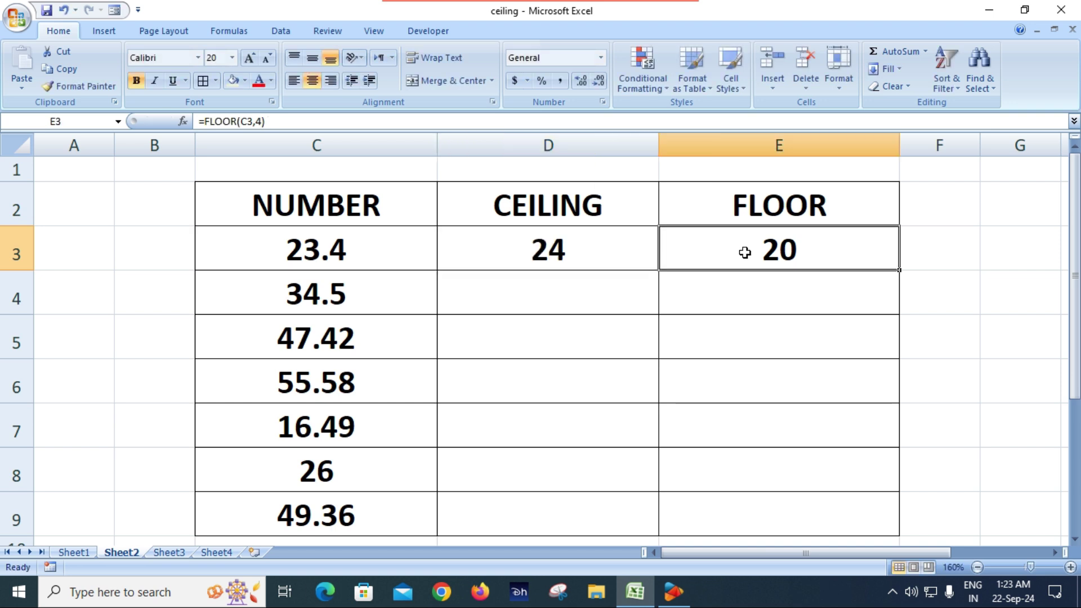
click(344, 252)
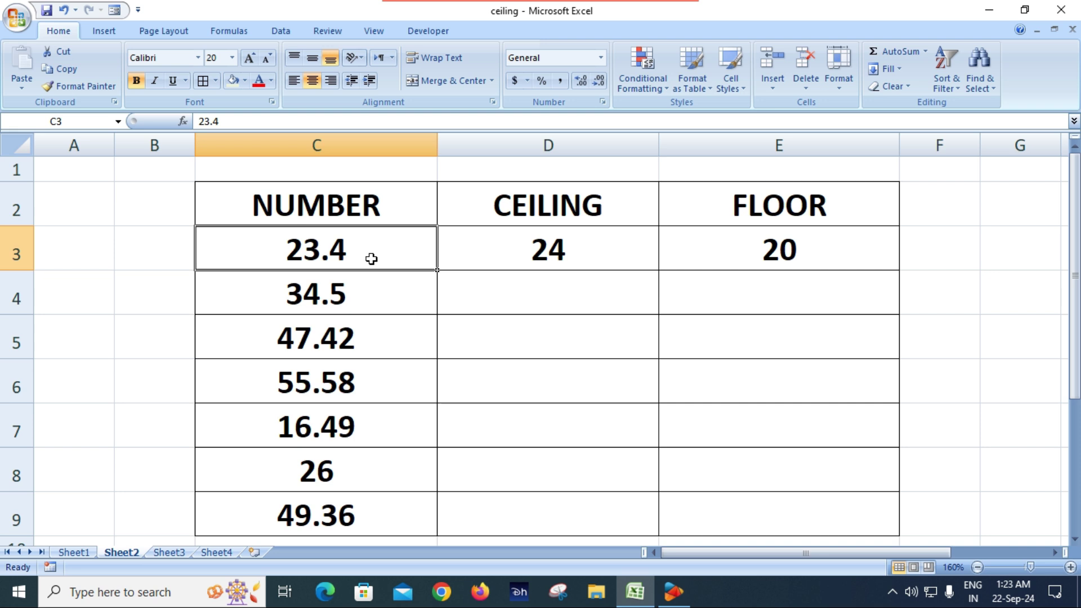
click(779, 258)
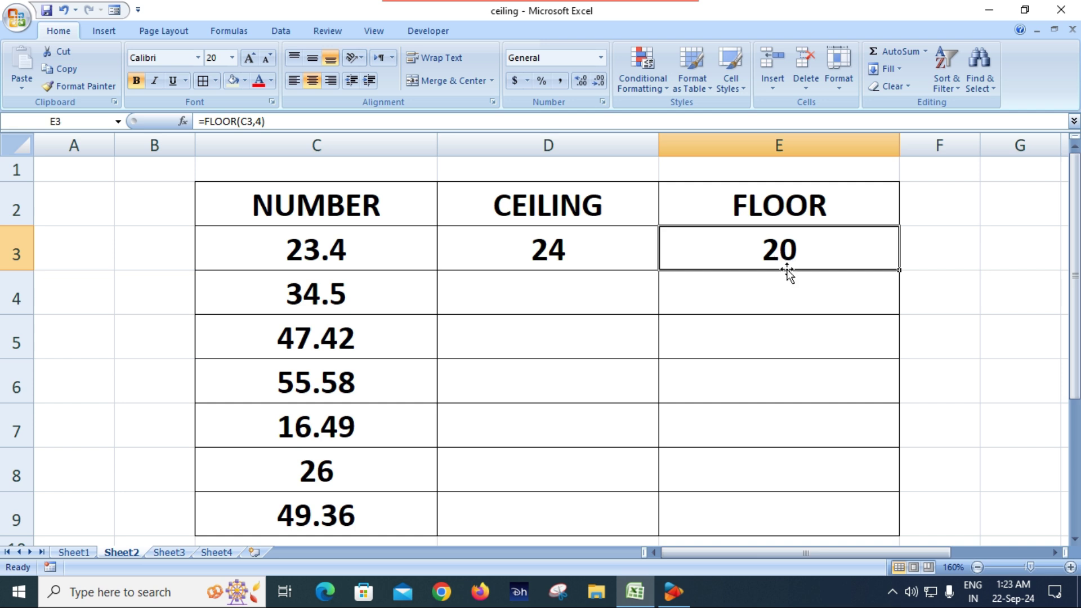
Change the significance in the D3 CEILING formula to 5
click(575, 250)
double_click(575, 249)
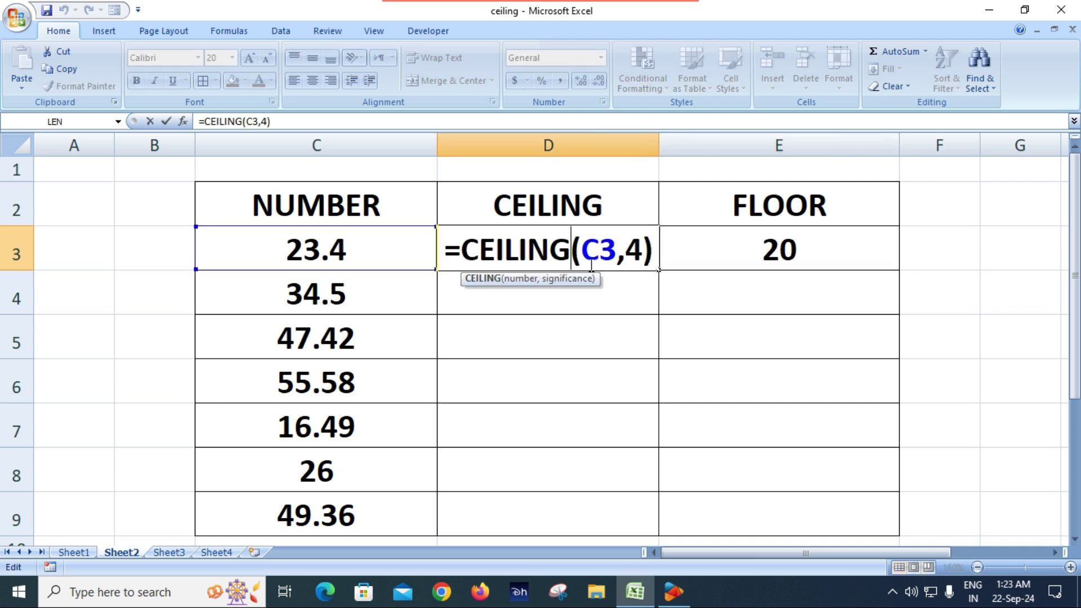
click(628, 253)
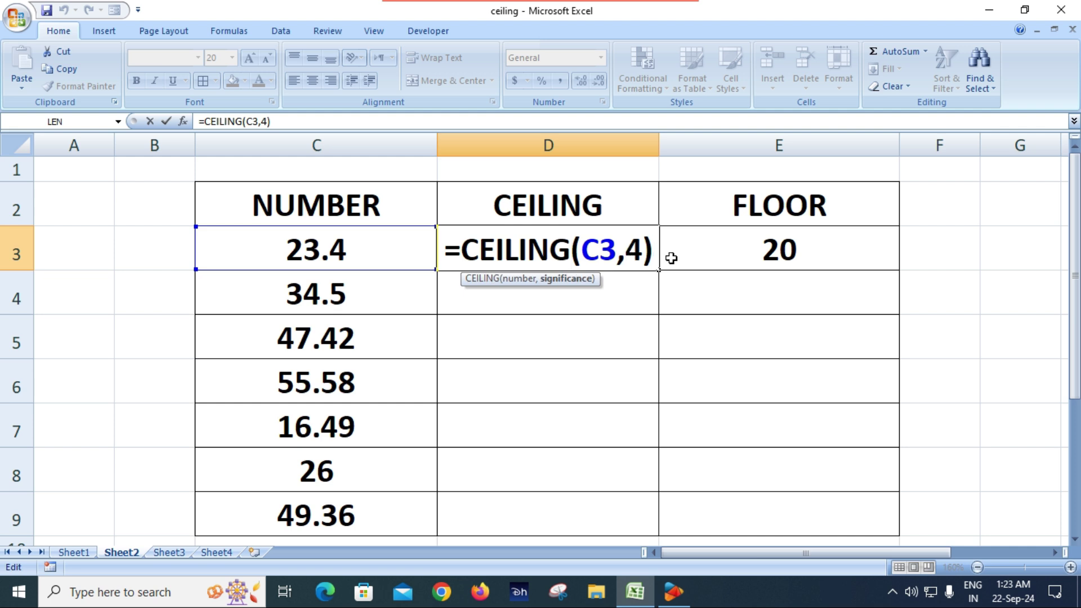
key(Delete)
text(5)
key(Return)
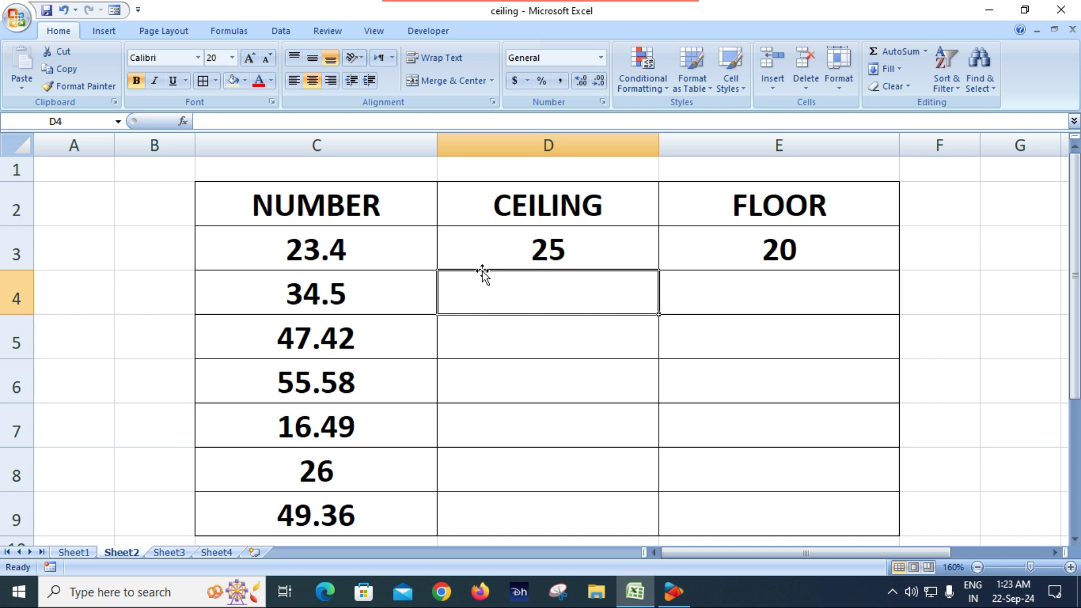
Change the significance in the E3 FLOOR formula to 5
click(314, 250)
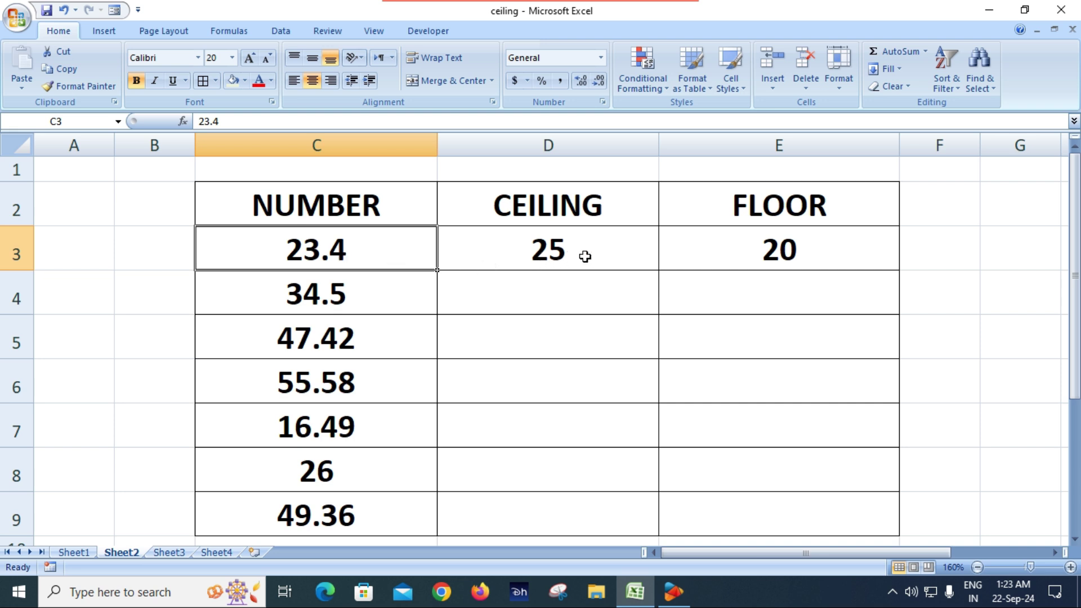
click(780, 251)
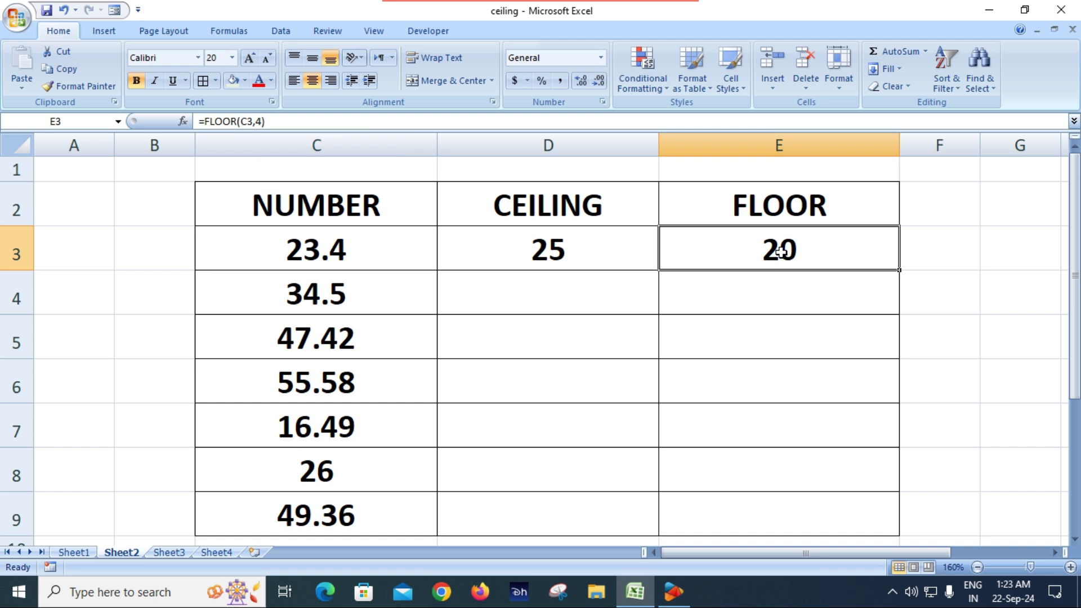
double_click(780, 253)
click(853, 248)
key(Delete)
text(5)
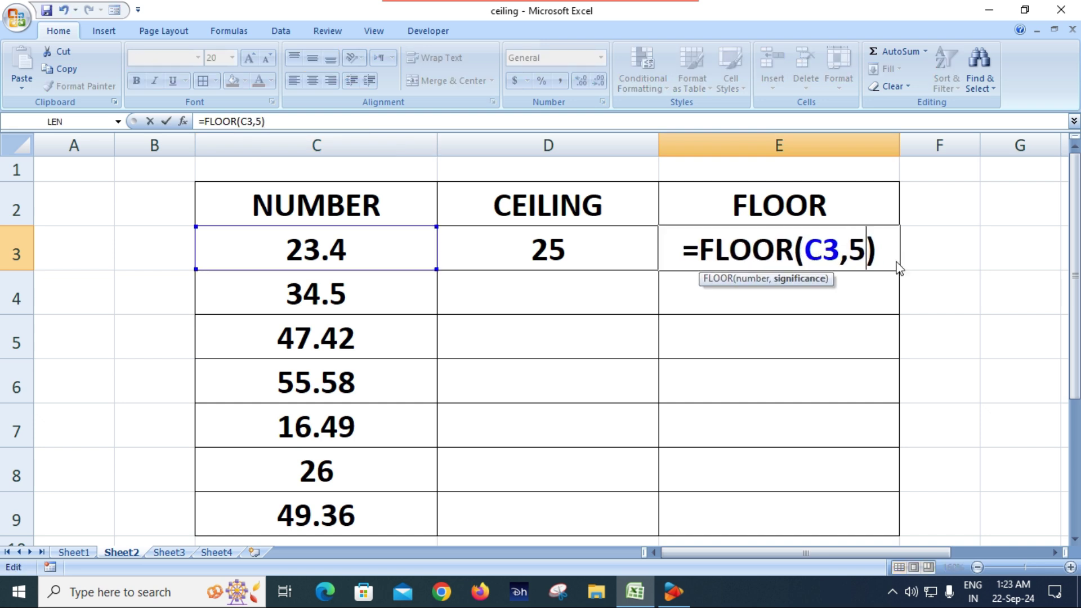
key(Return)
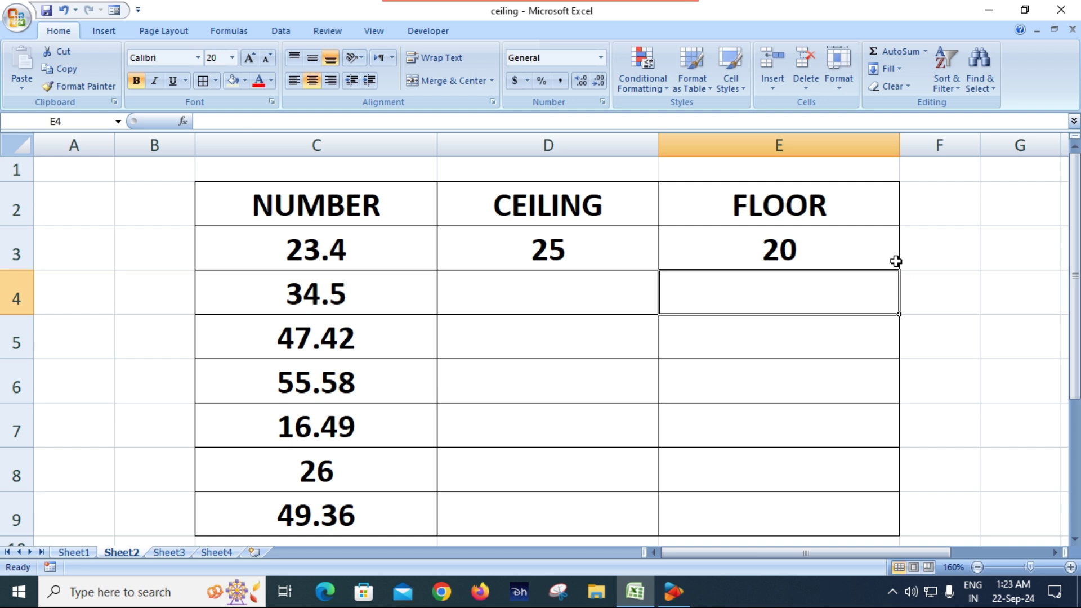
Check the row 3 results against C3 and copy the CEILING formula from D3 down through D9
click(828, 259)
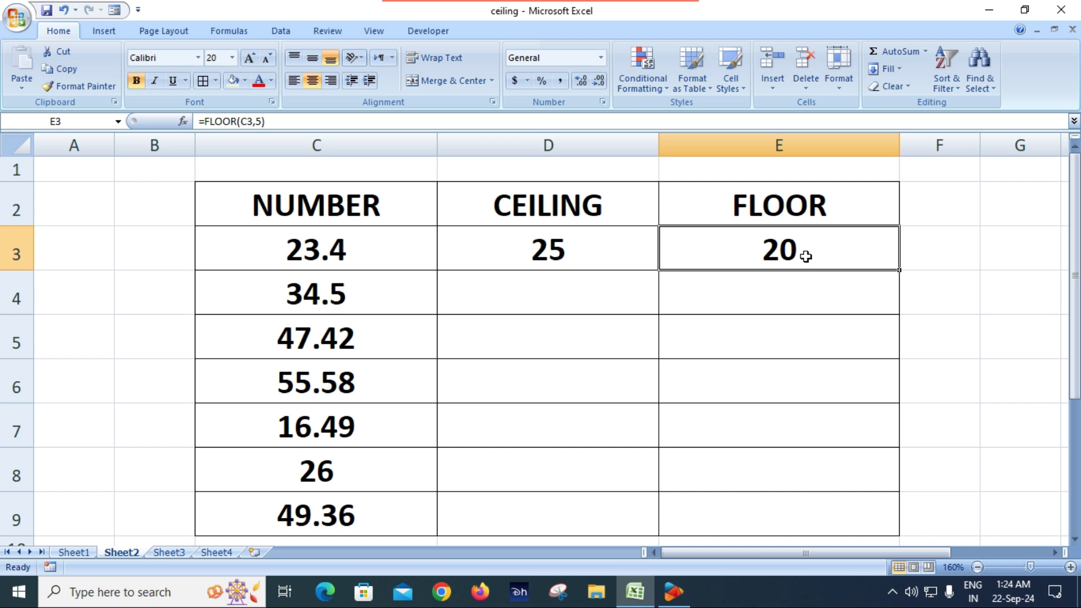
click(582, 254)
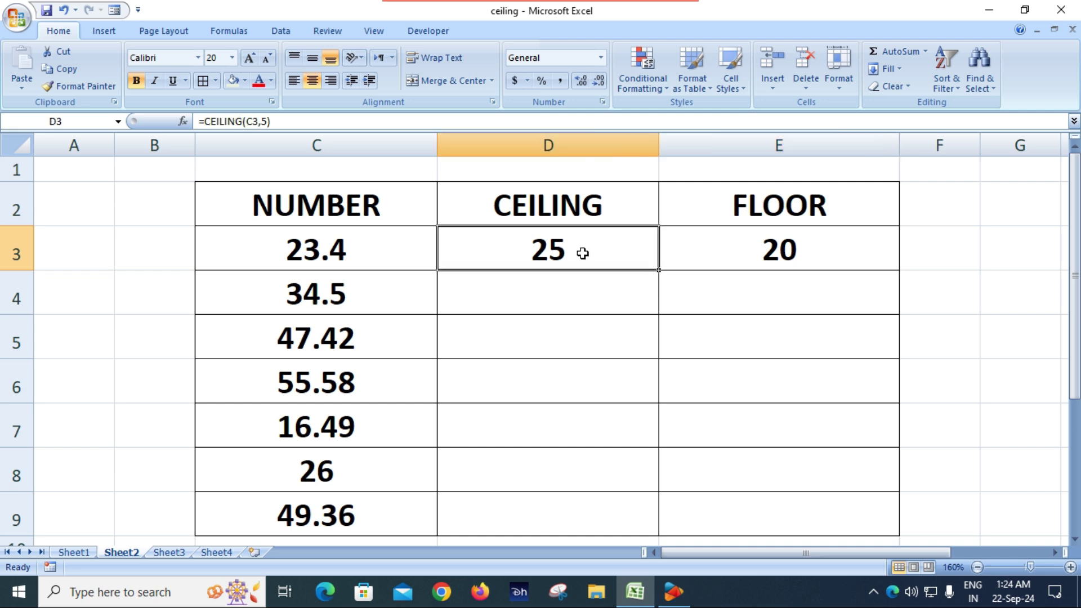
click(339, 254)
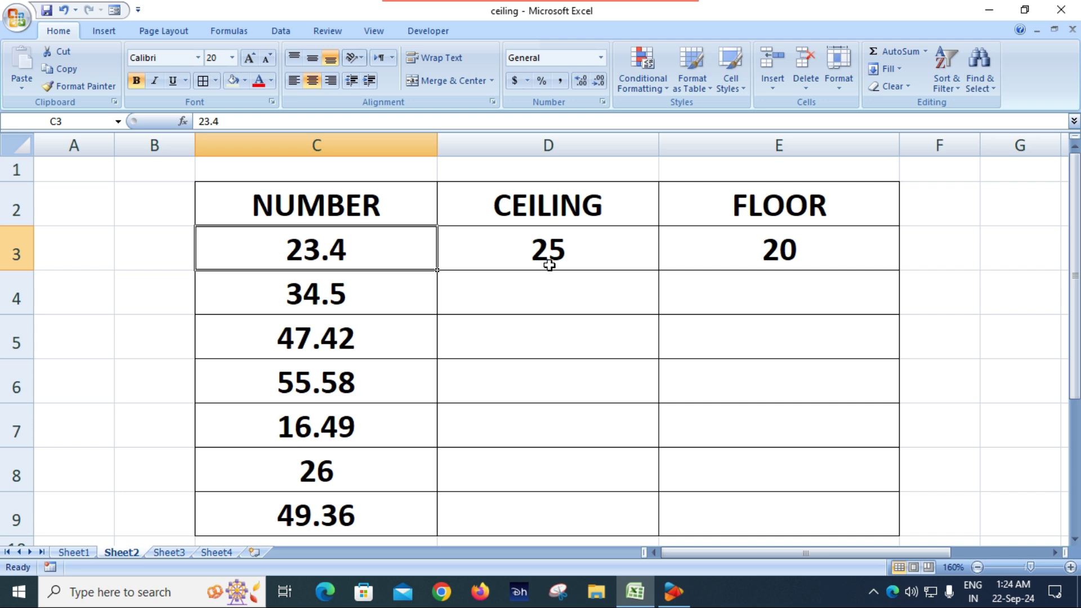
click(797, 255)
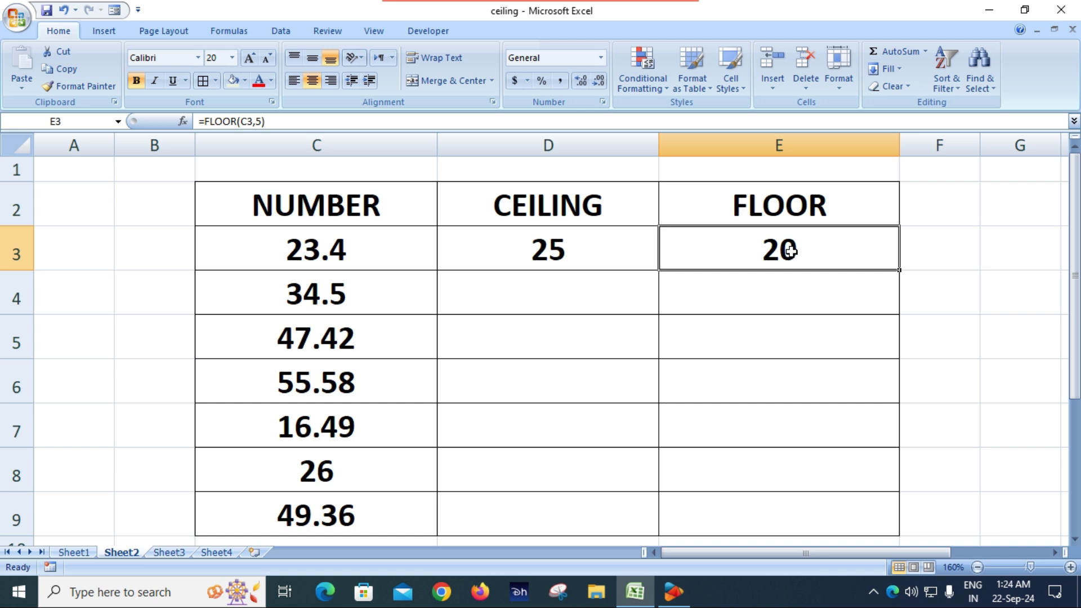
click(377, 243)
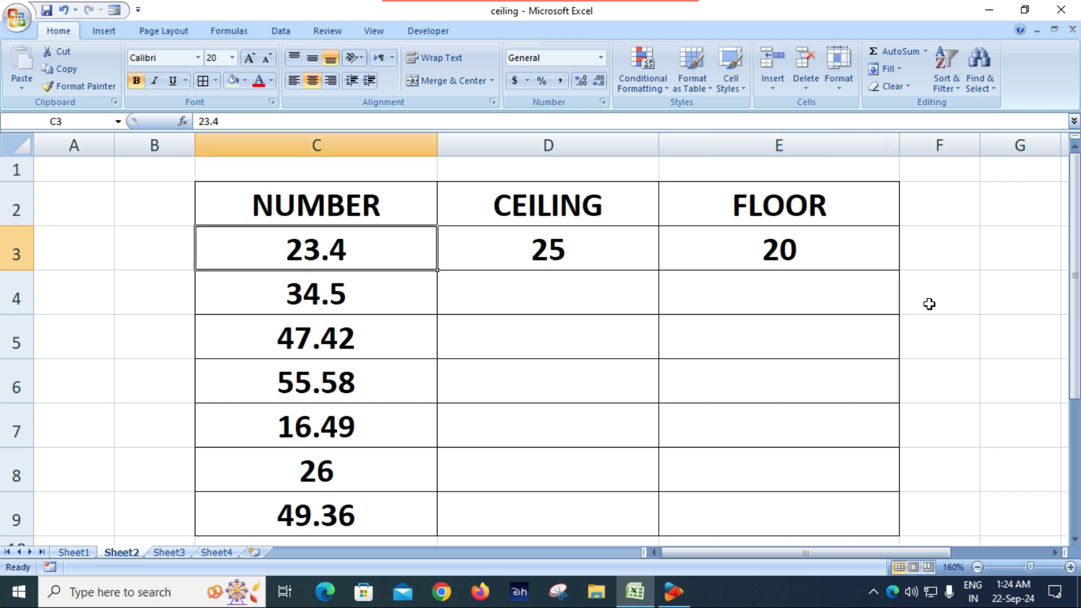
click(624, 256)
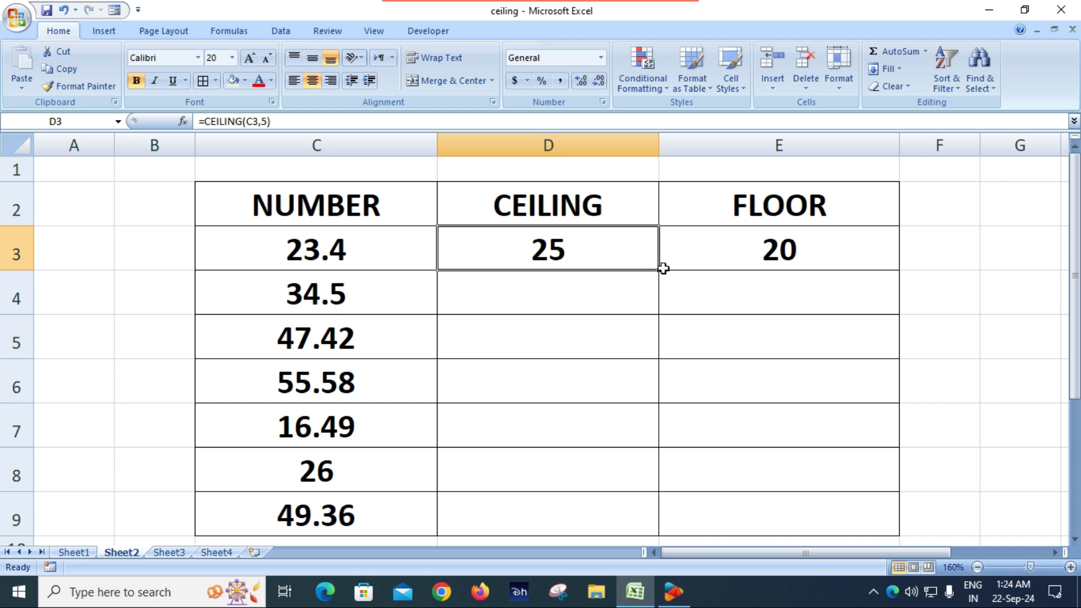
drag(656, 272, 654, 531)
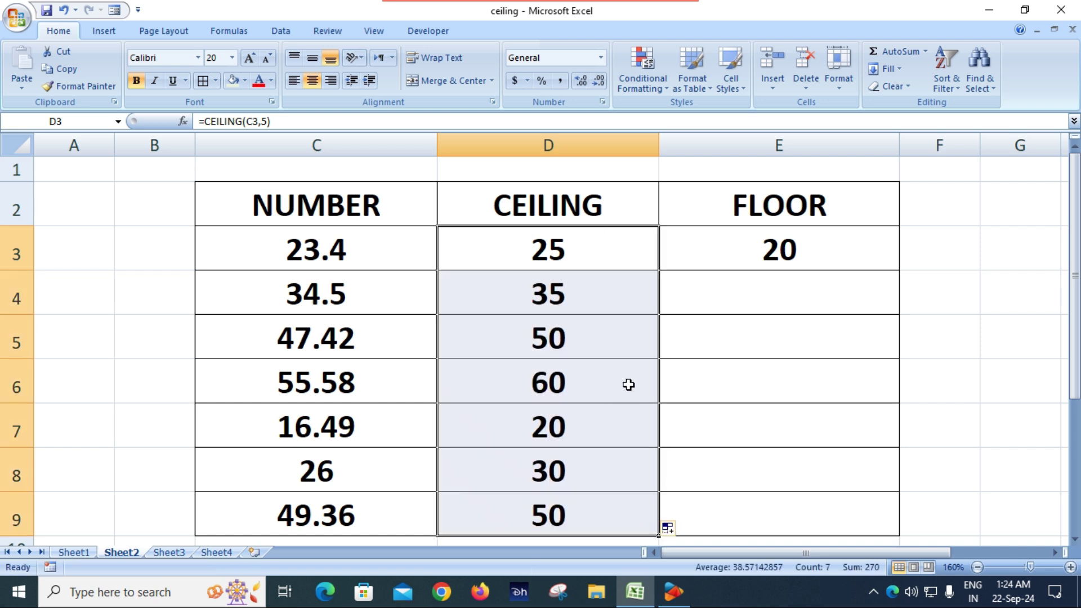
Compare the CEILING results in D4 and D5 with their source numbers in C4 and C5
click(597, 299)
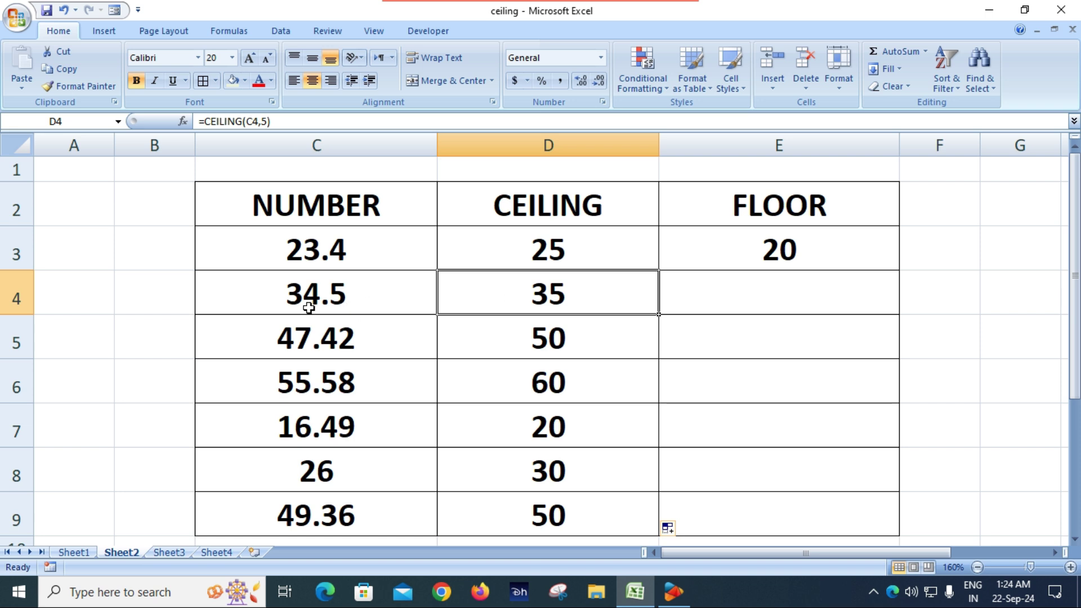
click(322, 298)
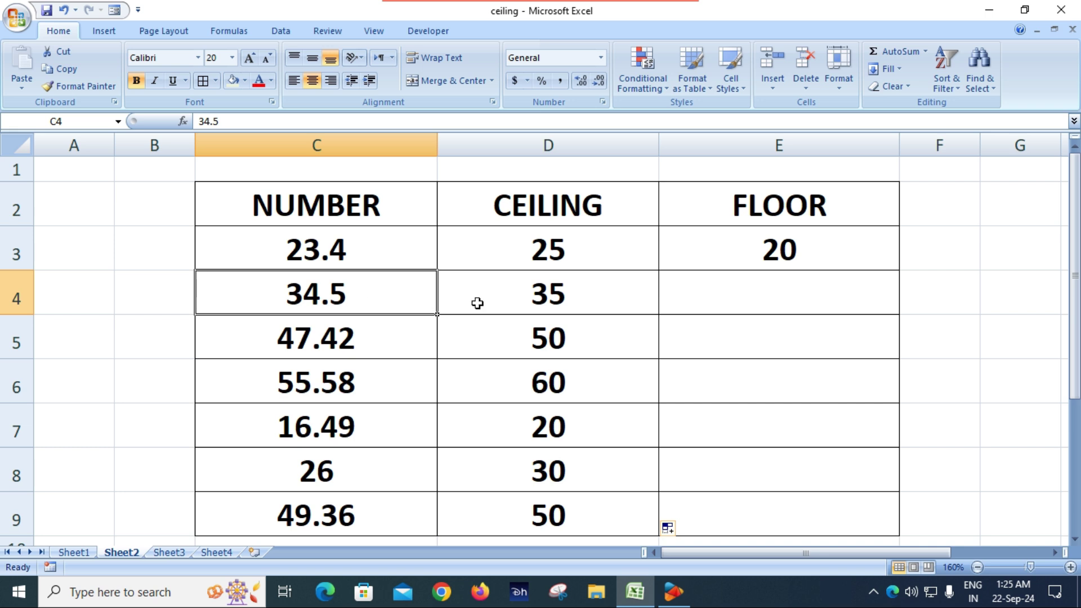
click(561, 297)
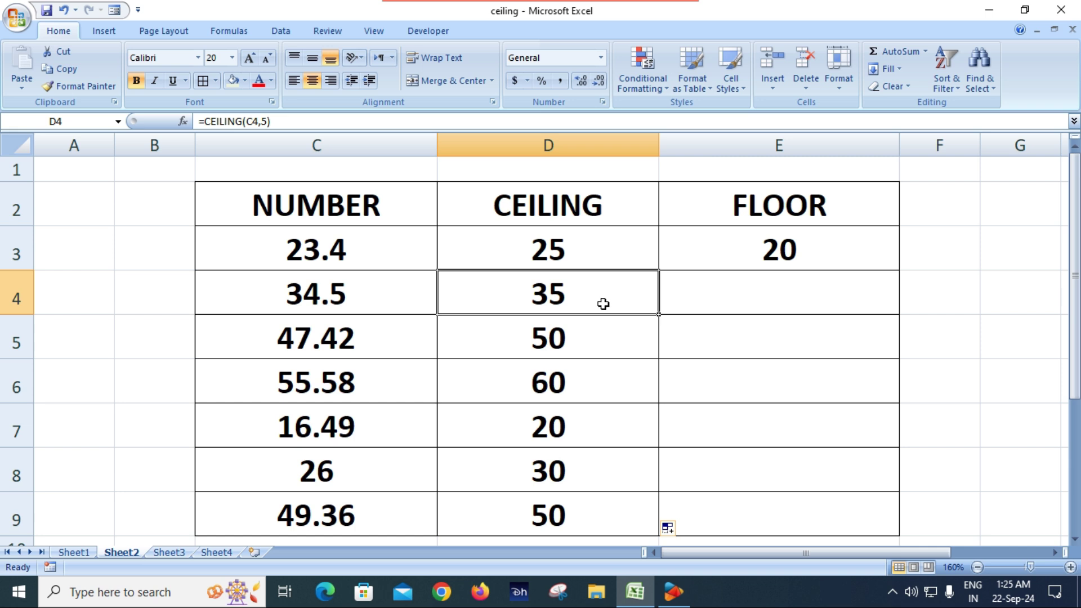
click(330, 341)
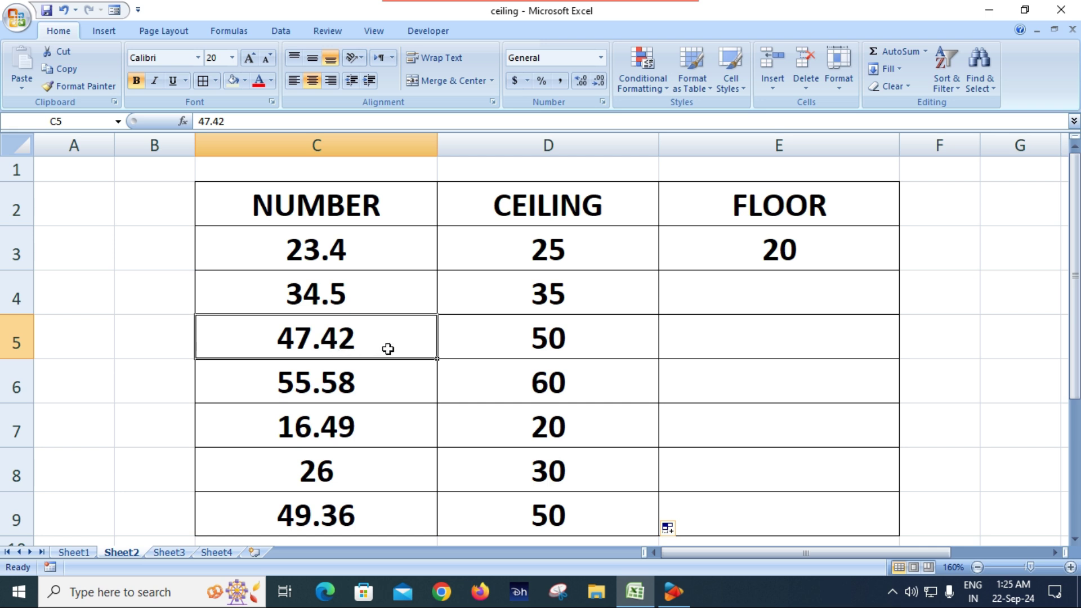
click(565, 345)
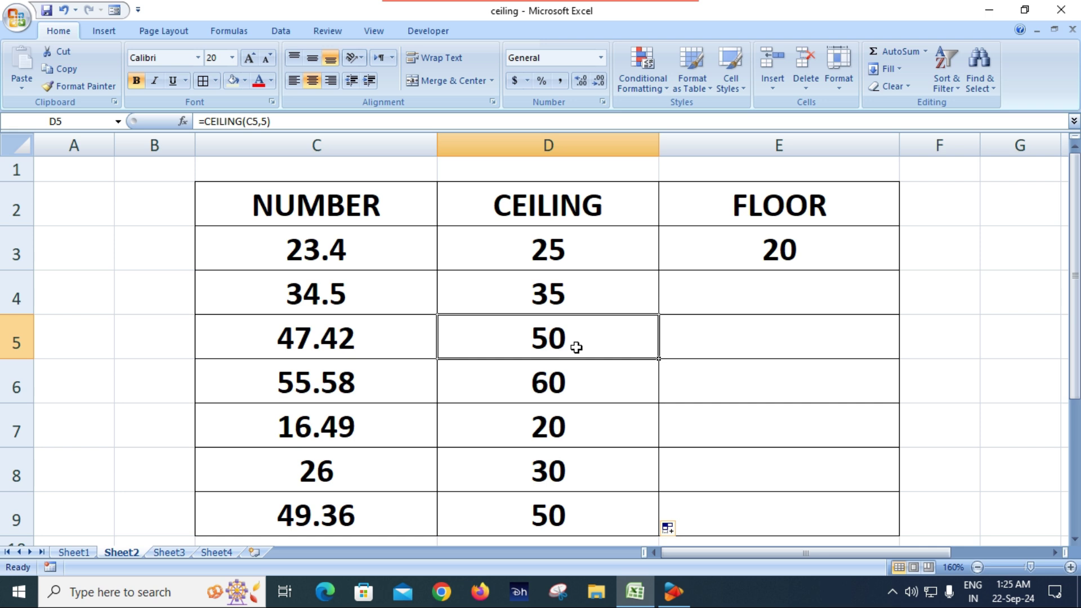
click(343, 346)
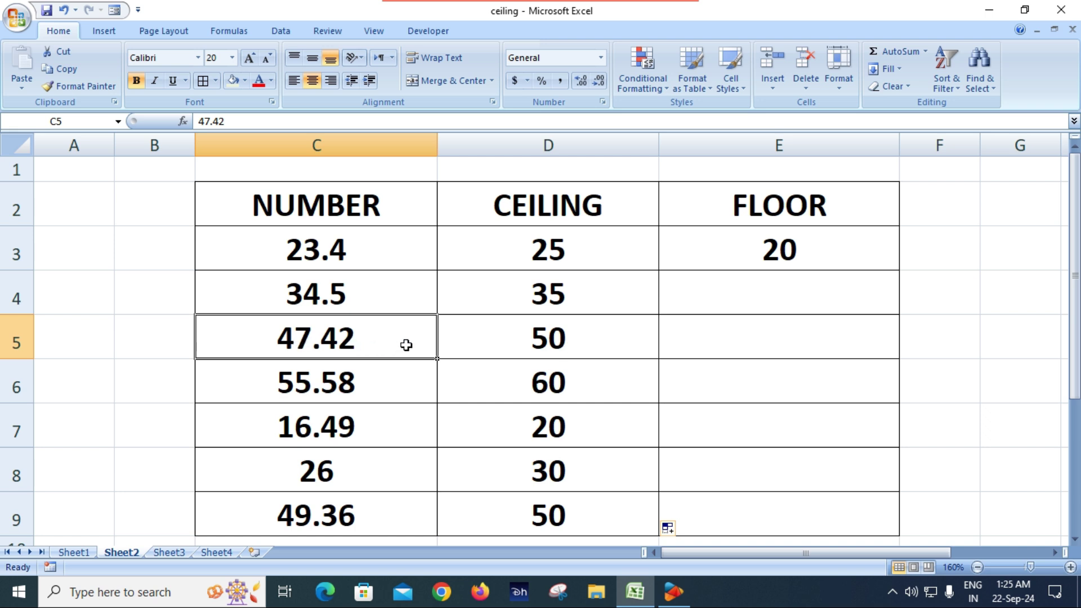
click(528, 347)
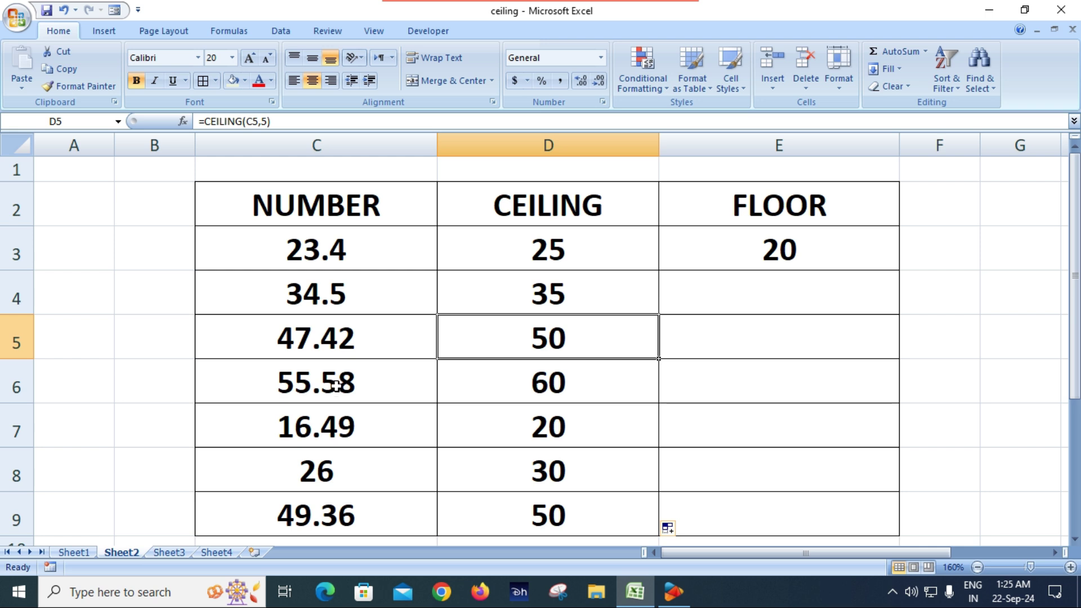
Compare the CEILING results in D6 and D8 with their source numbers and inspect the formula in D8
click(378, 382)
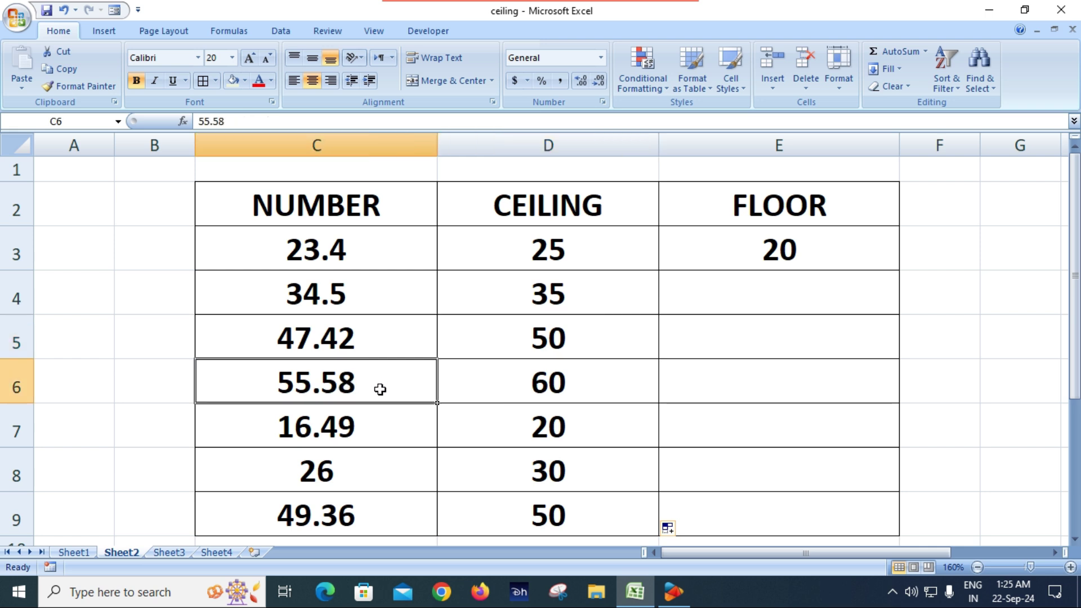
click(570, 387)
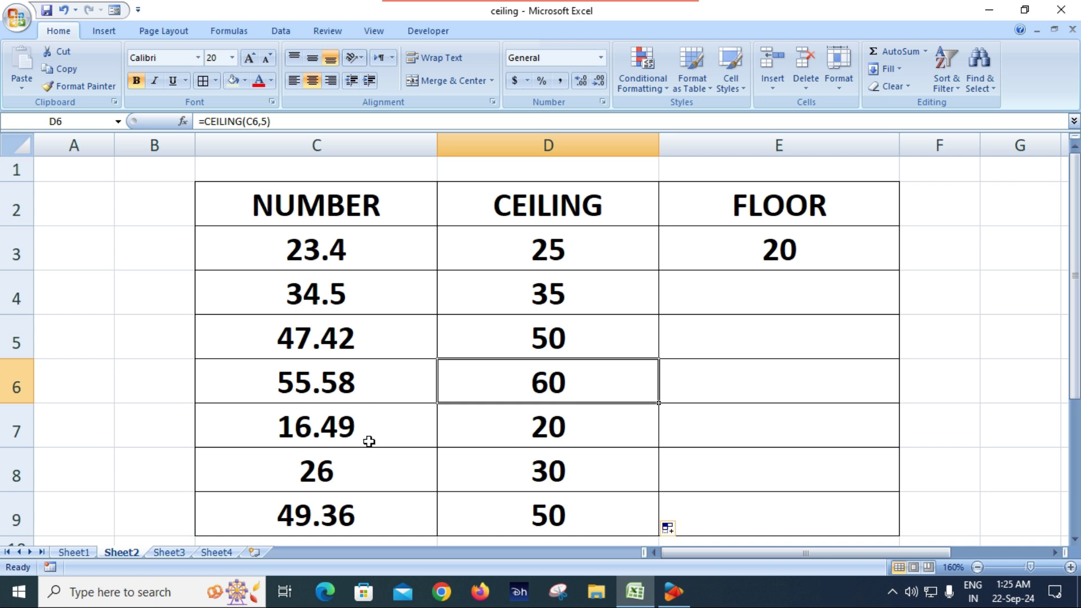
click(360, 476)
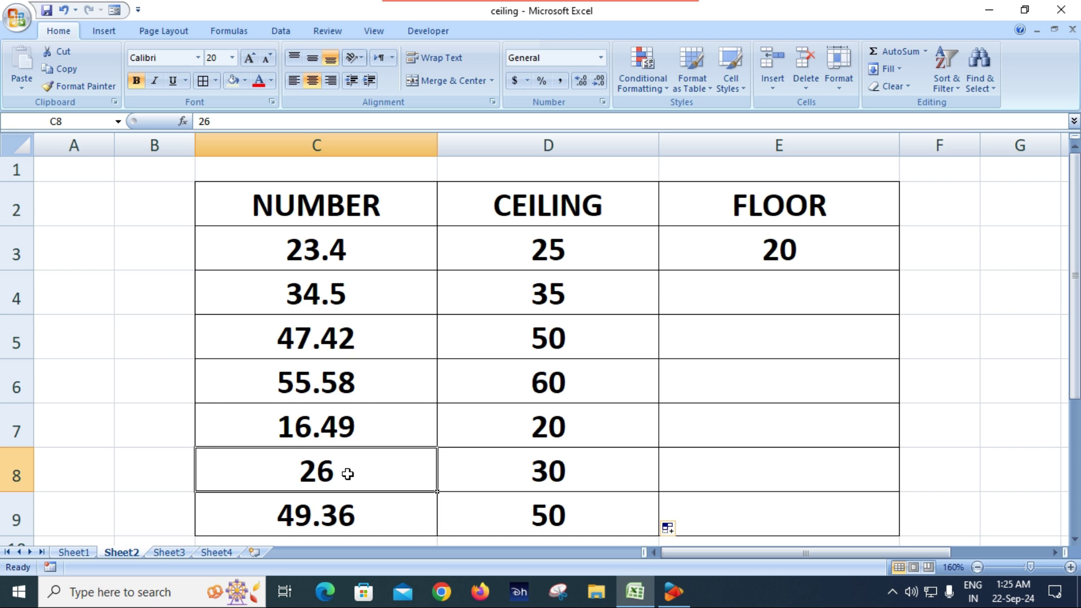
click(548, 469)
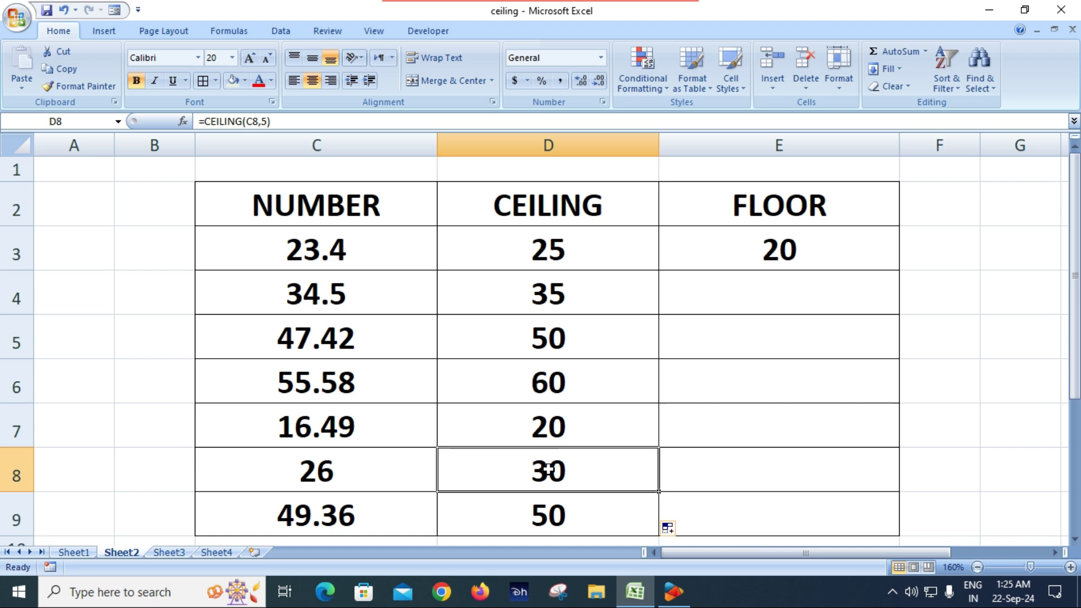
double_click(579, 458)
click(633, 472)
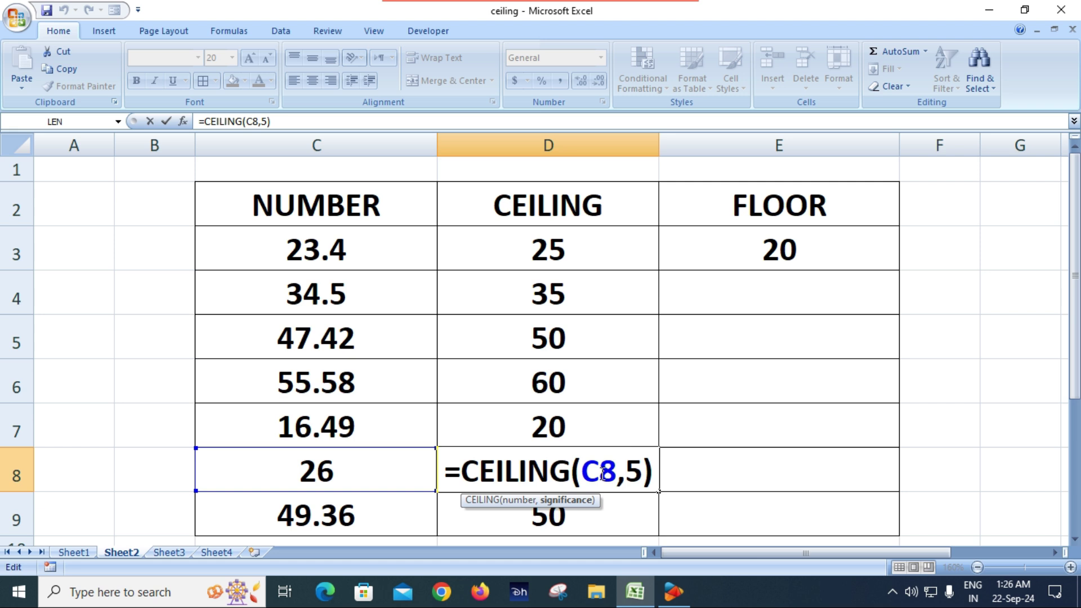
key(Return)
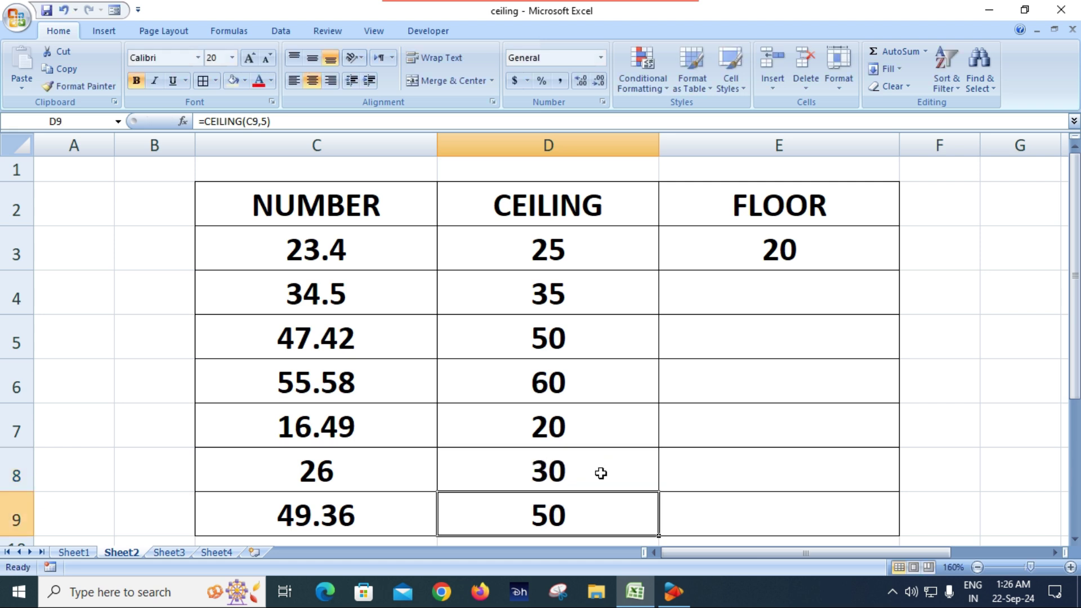
click(572, 471)
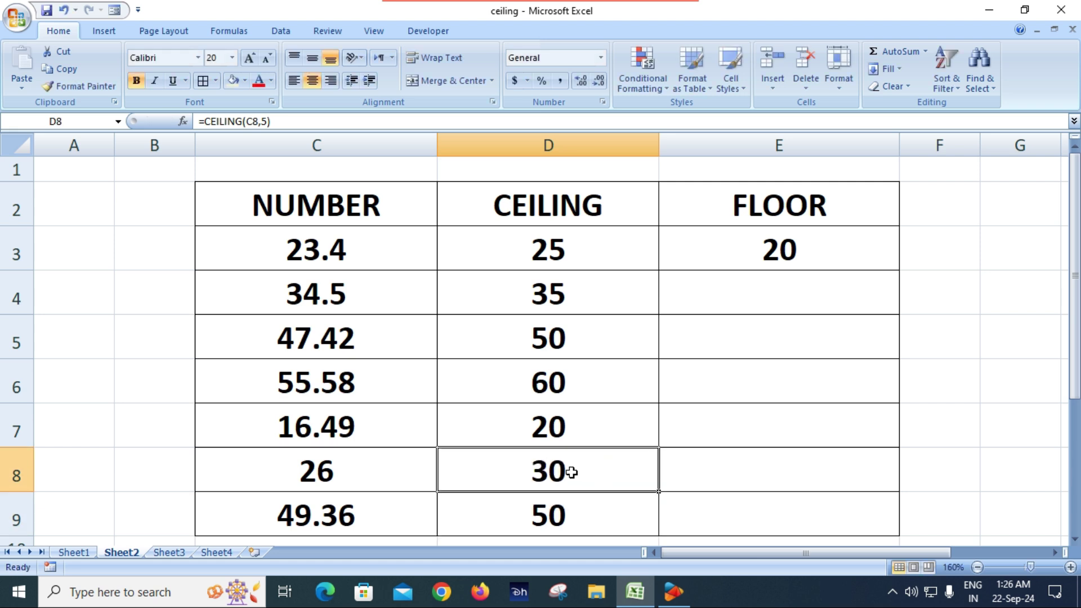
click(351, 474)
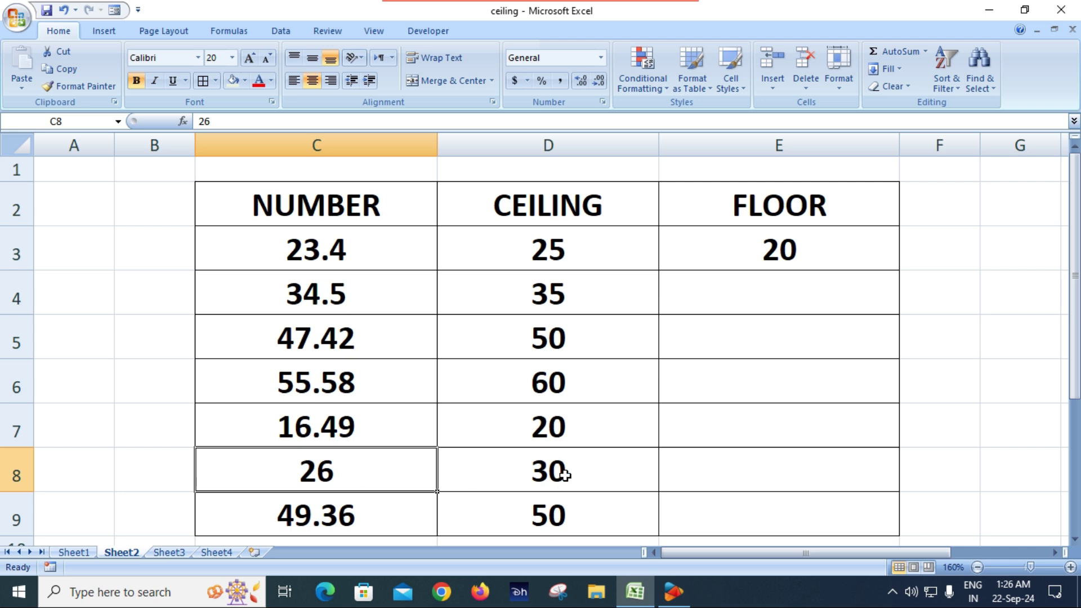
click(582, 472)
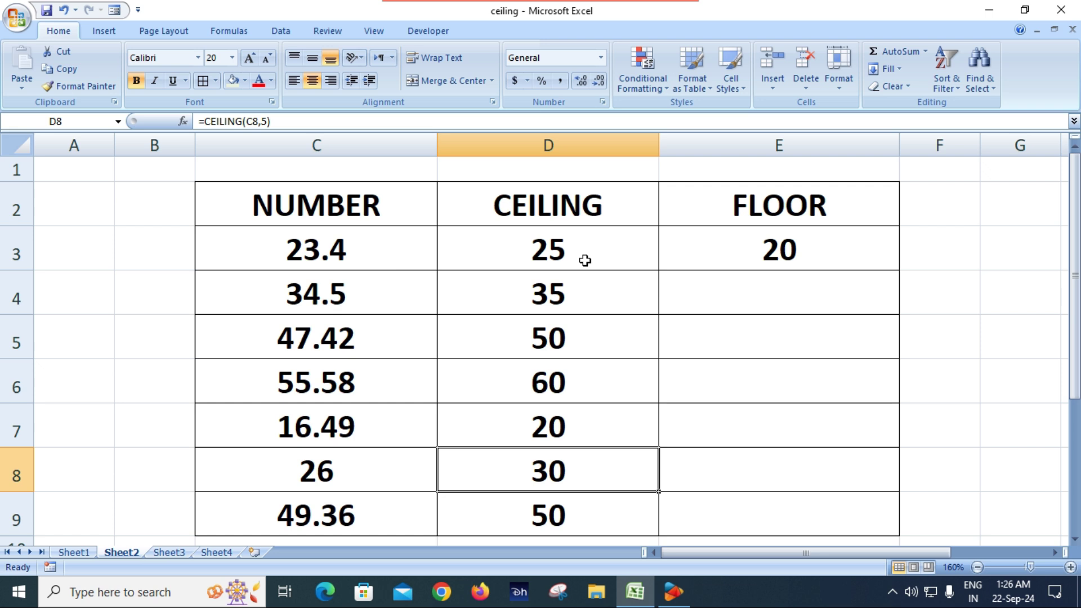
Check the FLOOR formula in E3 and copy it down through E9
click(833, 249)
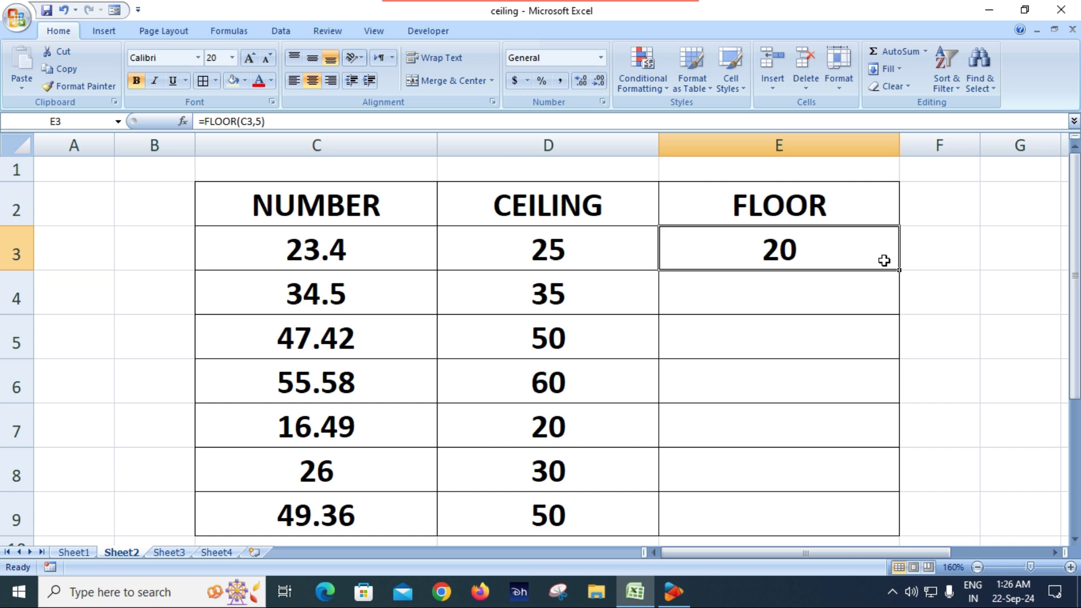
double_click(861, 251)
key(Return)
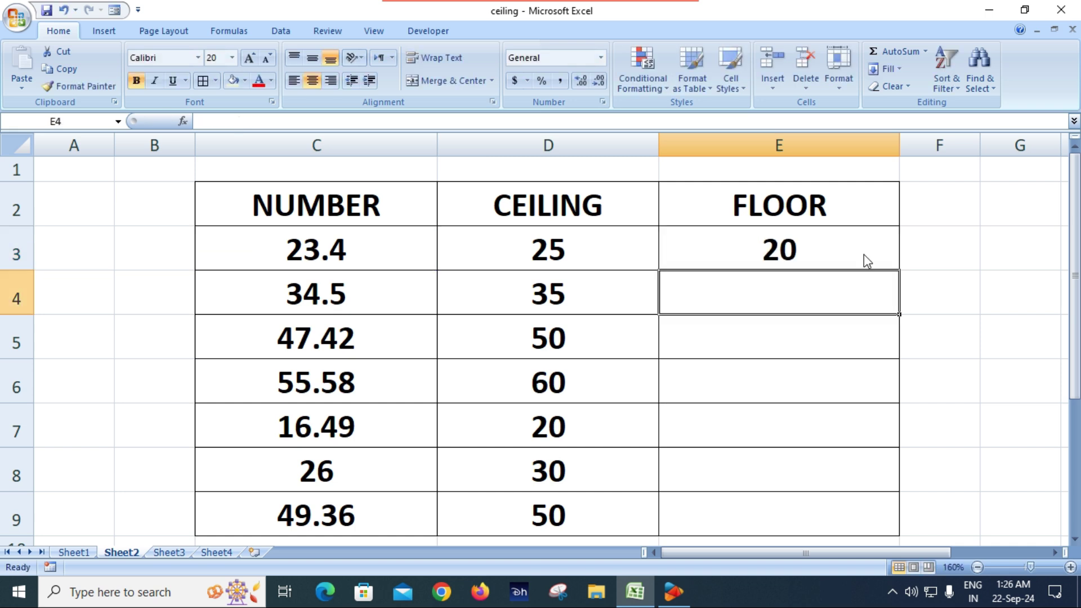
click(824, 250)
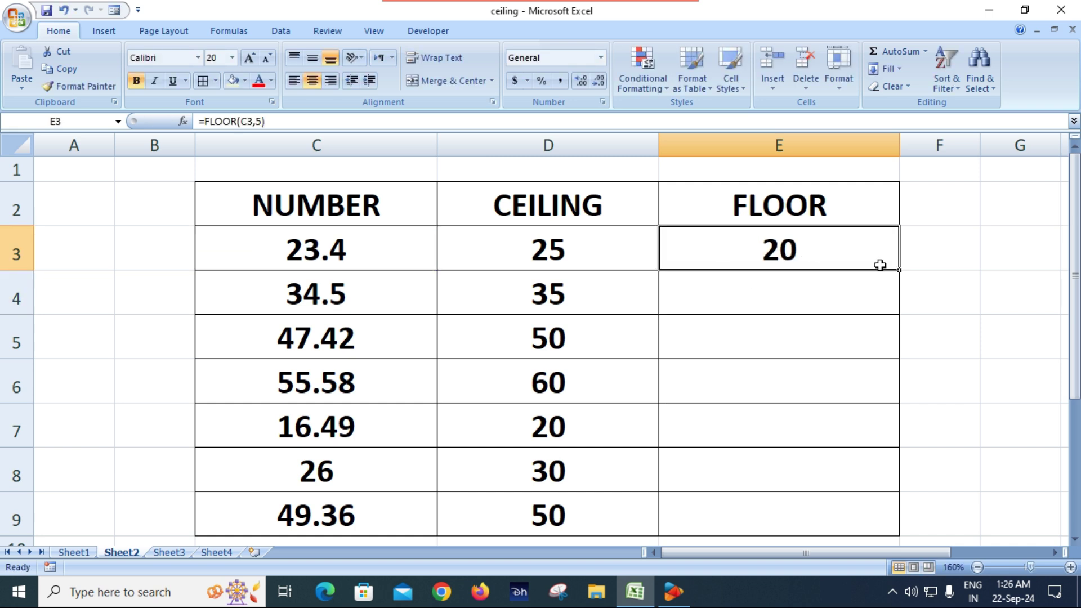
drag(899, 270, 900, 526)
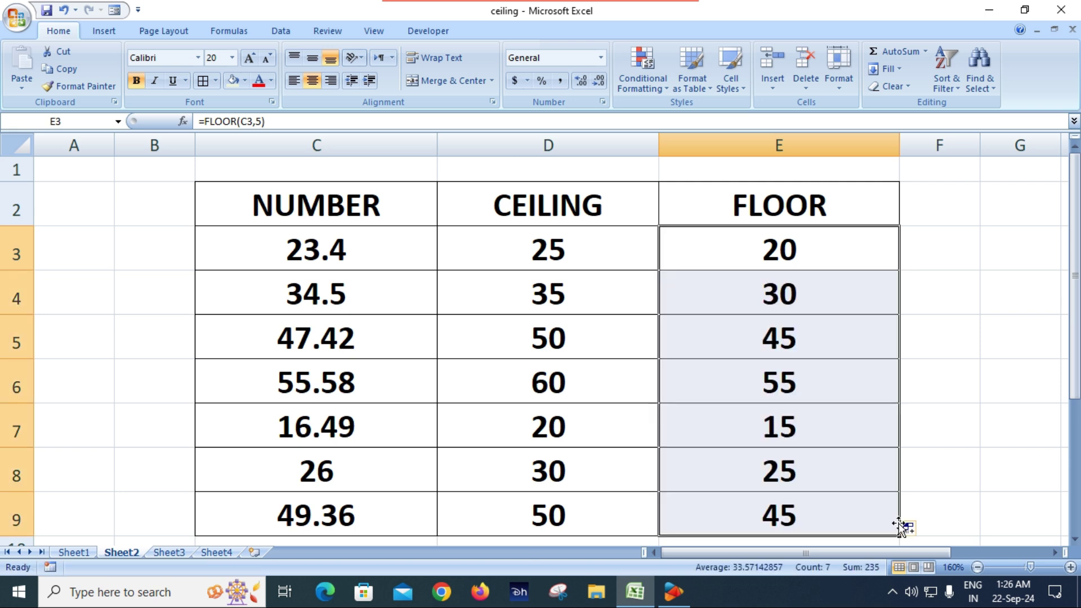
click(864, 474)
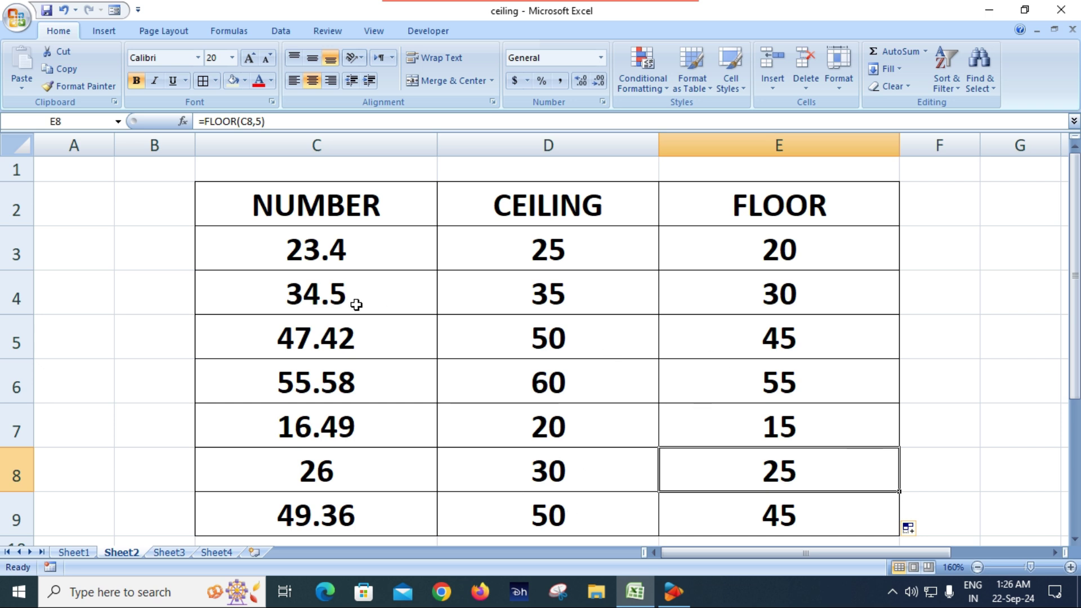
Compare the results in rows 4, 7, 8 and 9 with their source numbers, and review the whole FLOOR and CEILING columns
double_click(321, 294)
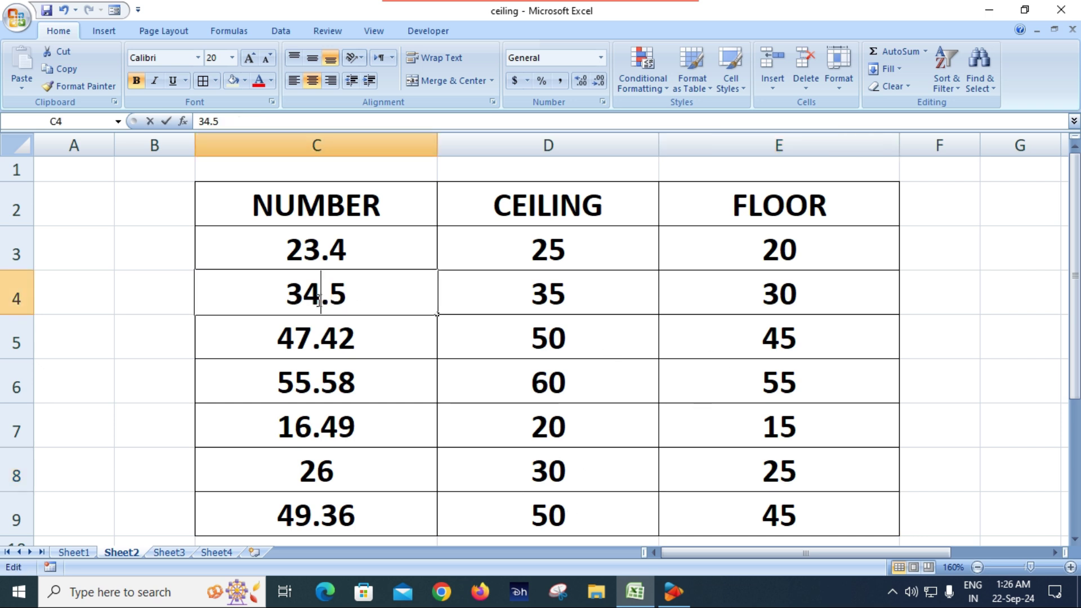
click(567, 297)
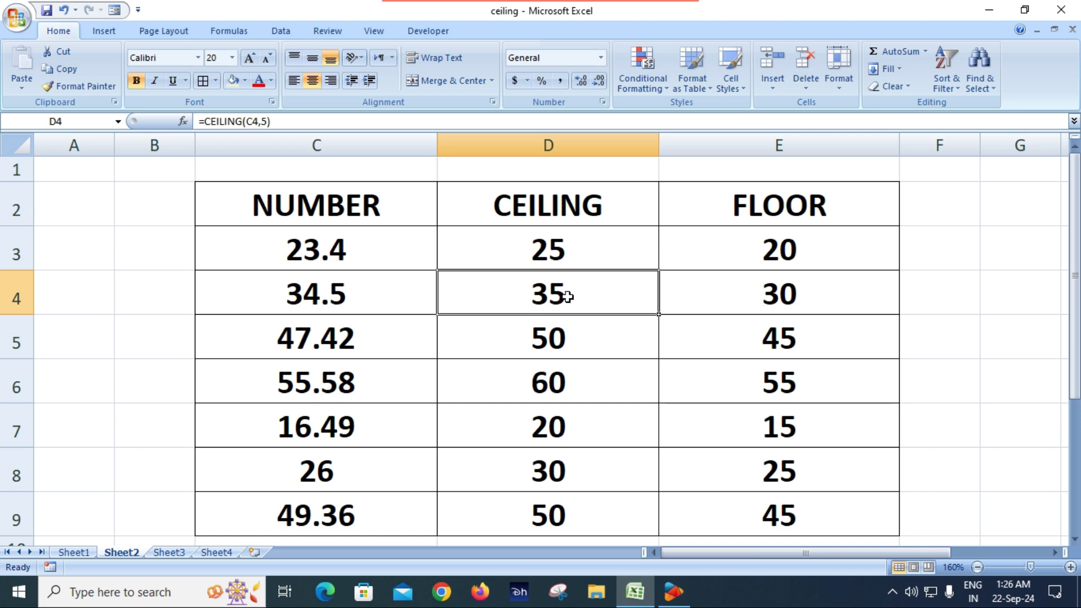
click(794, 294)
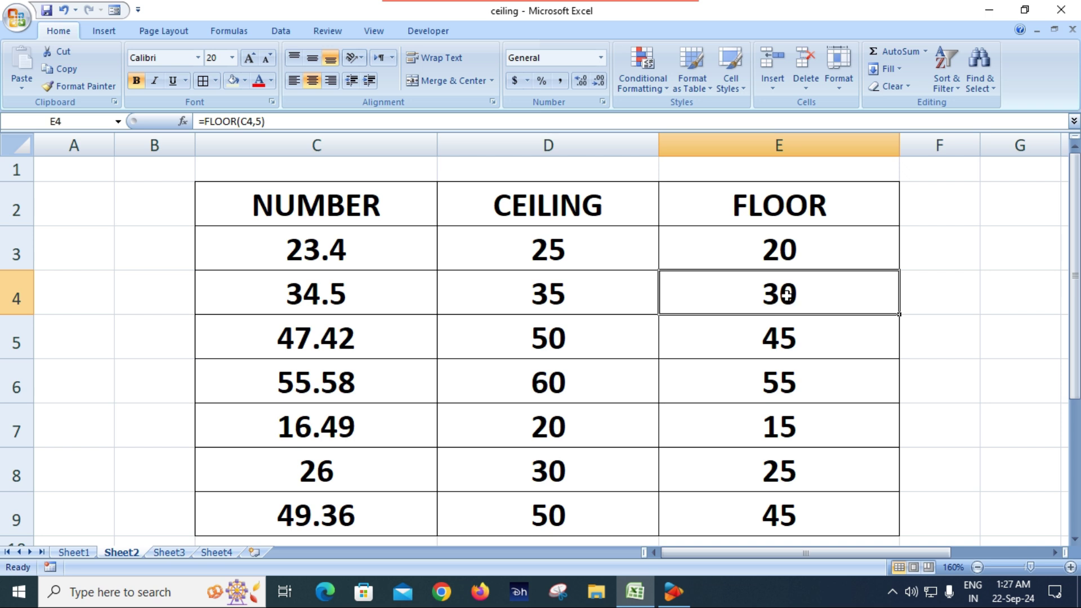
click(336, 293)
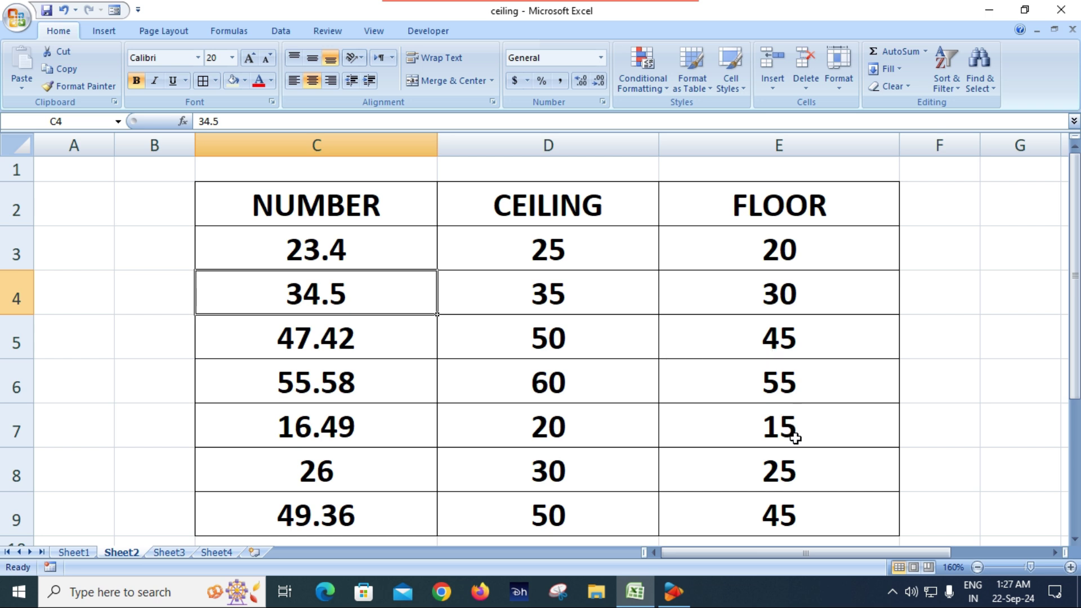
click(336, 433)
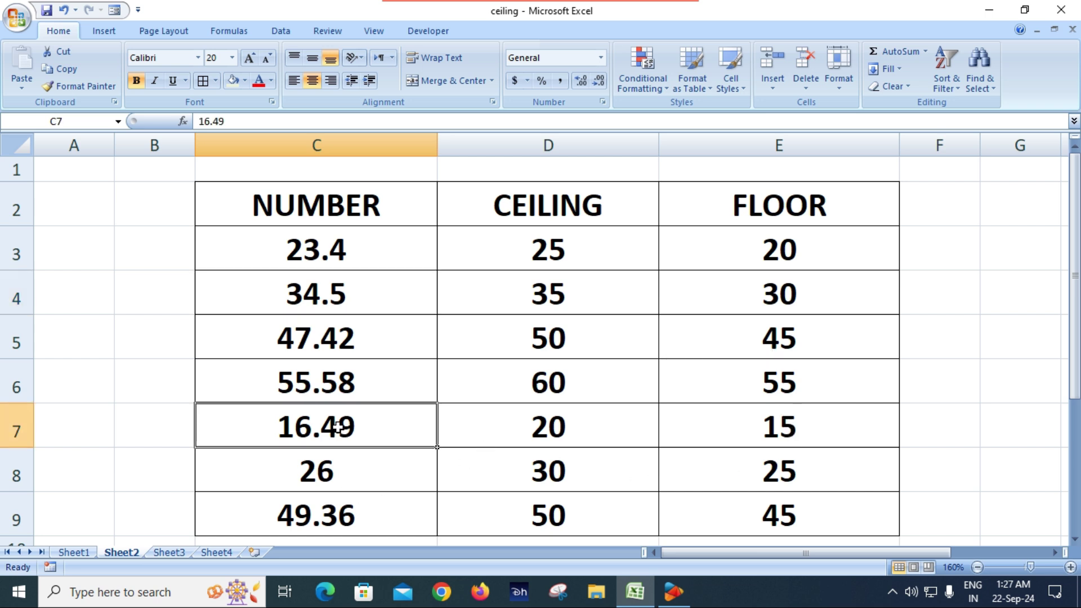
click(792, 429)
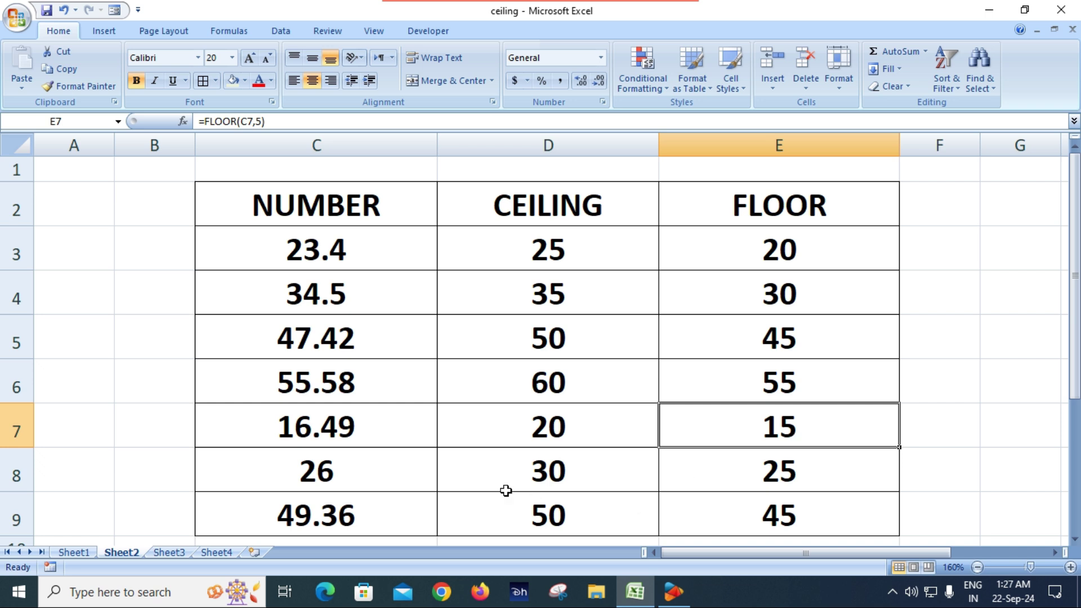
click(343, 475)
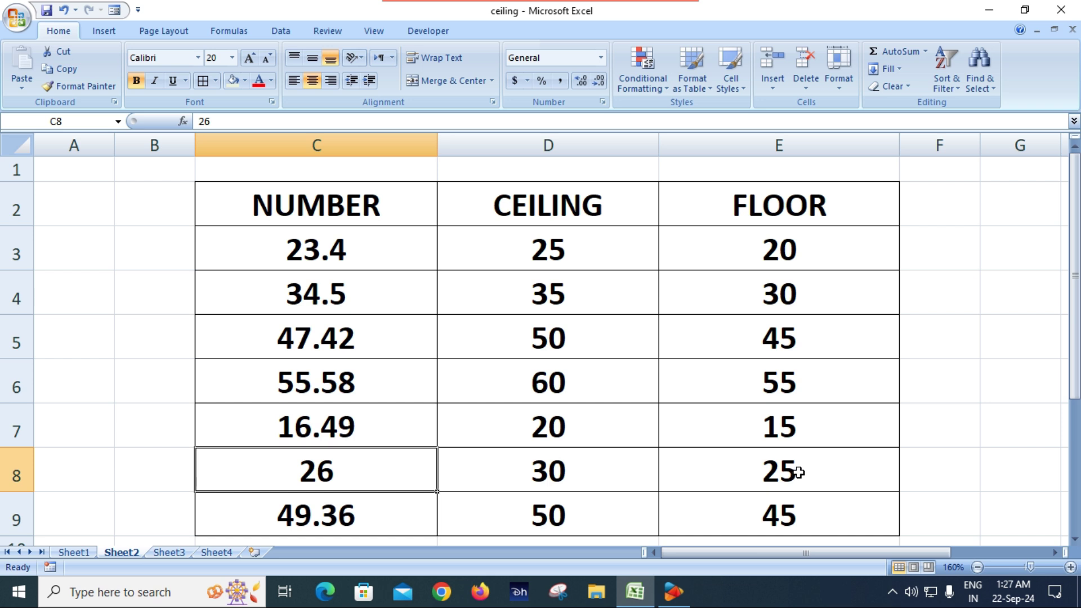
click(332, 522)
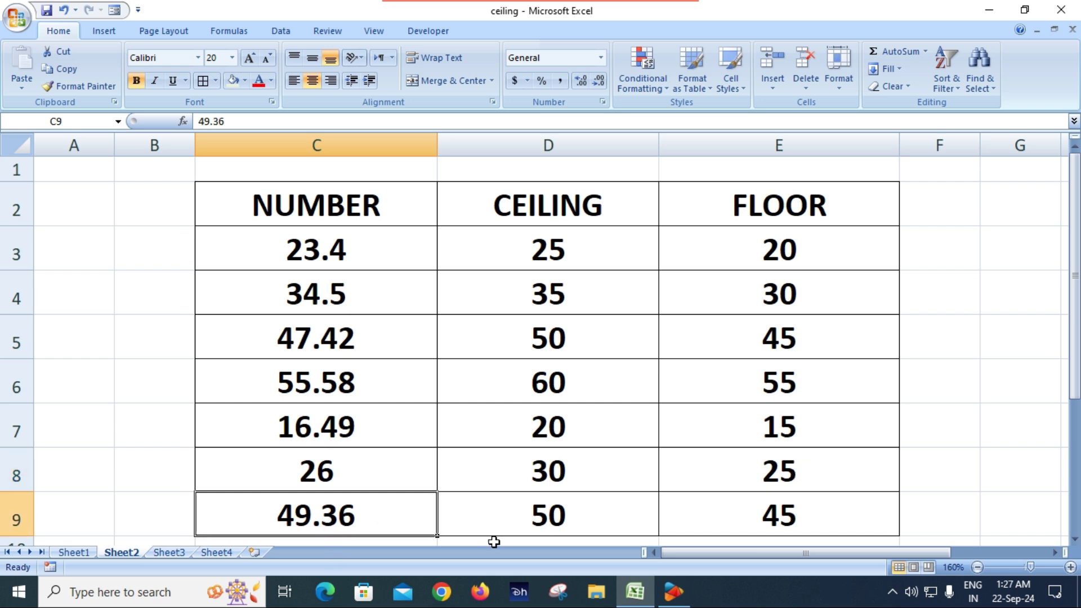
click(793, 525)
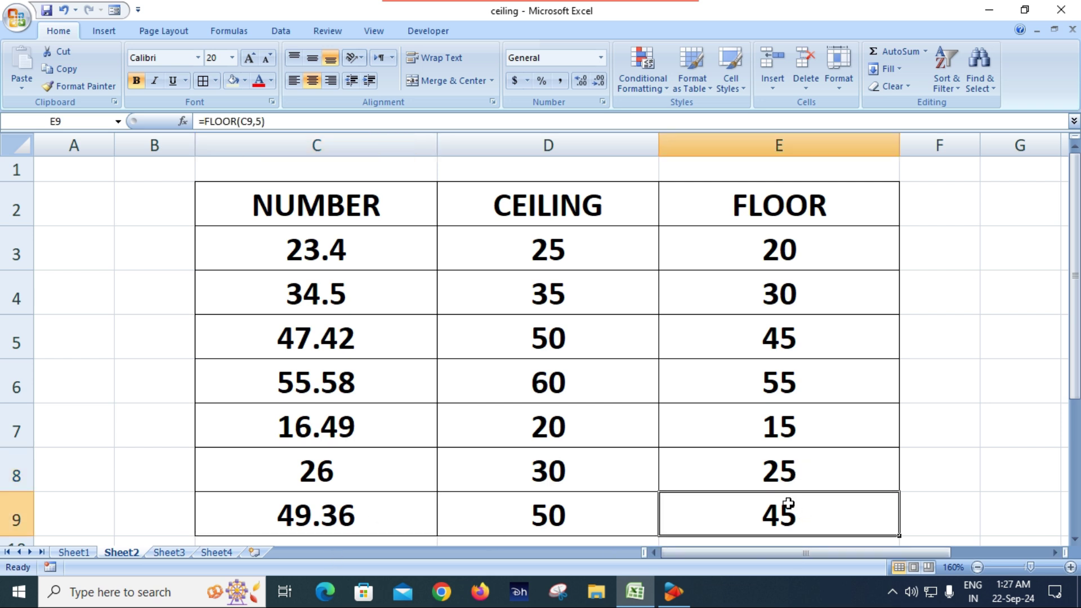
drag(811, 251, 820, 507)
drag(570, 262, 578, 509)
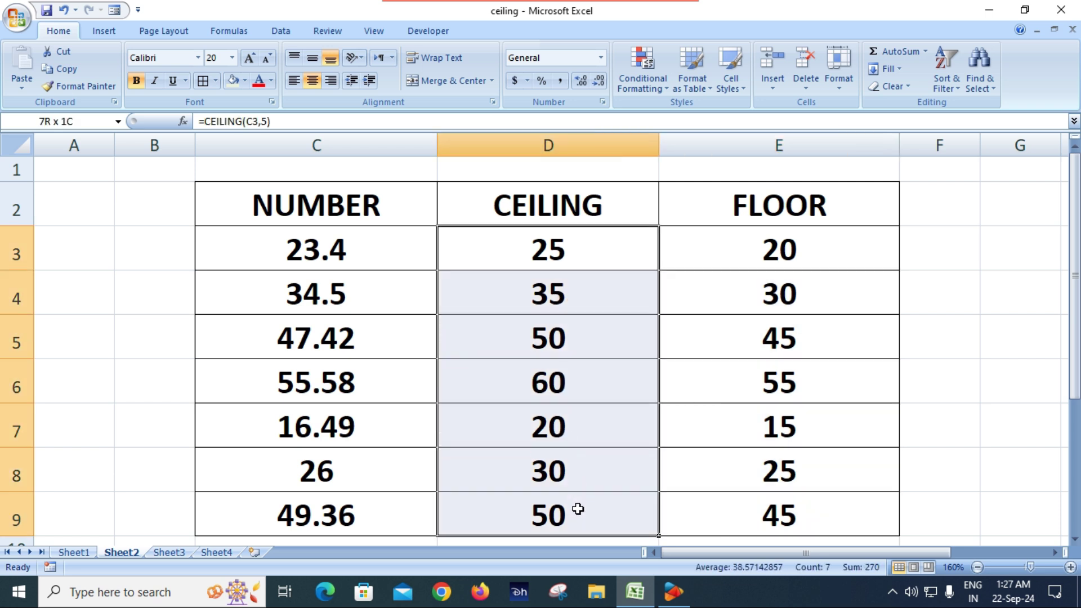
Change the significance in the D3 CEILING formula to 3
double_click(573, 251)
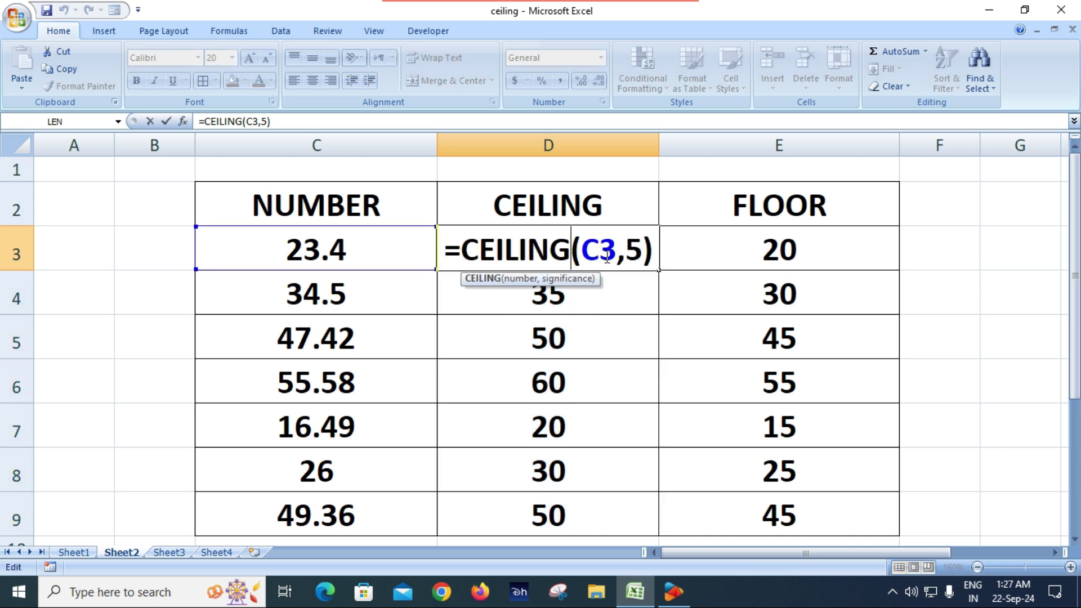
click(632, 248)
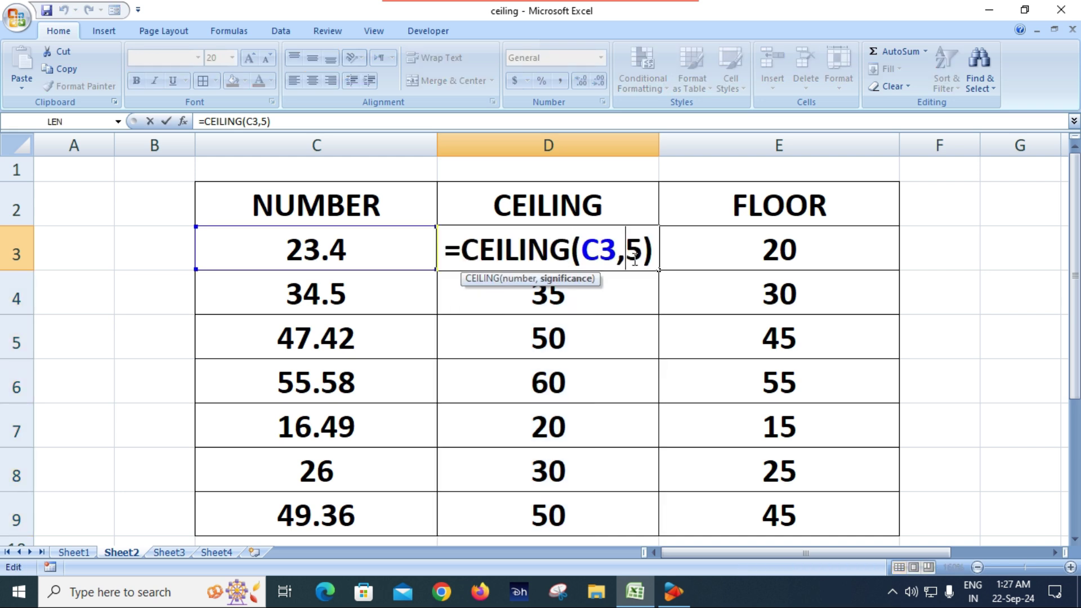
key(Delete)
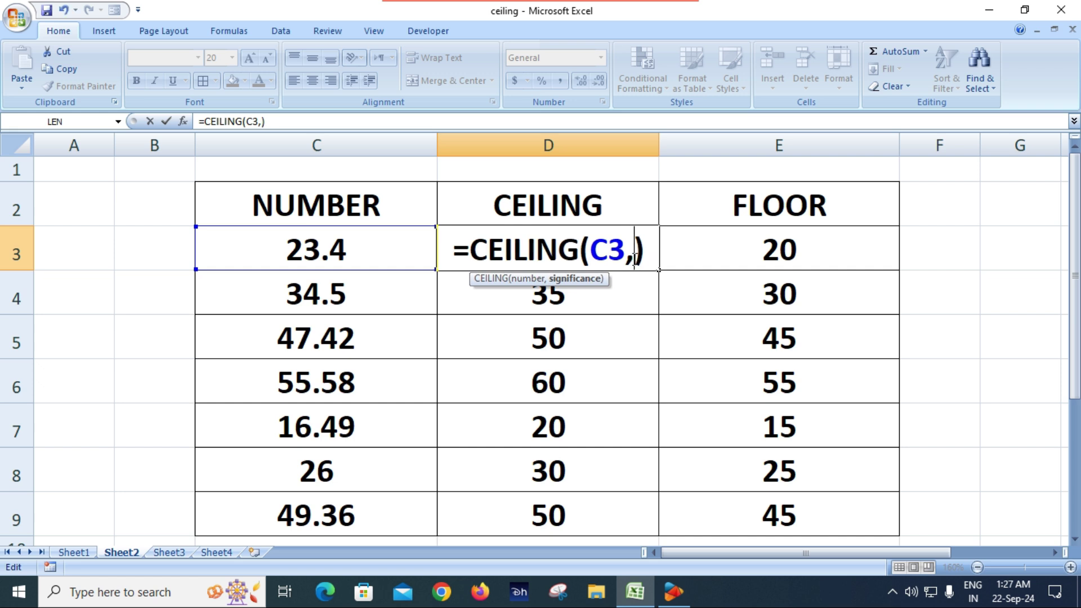
text(3)
key(Return)
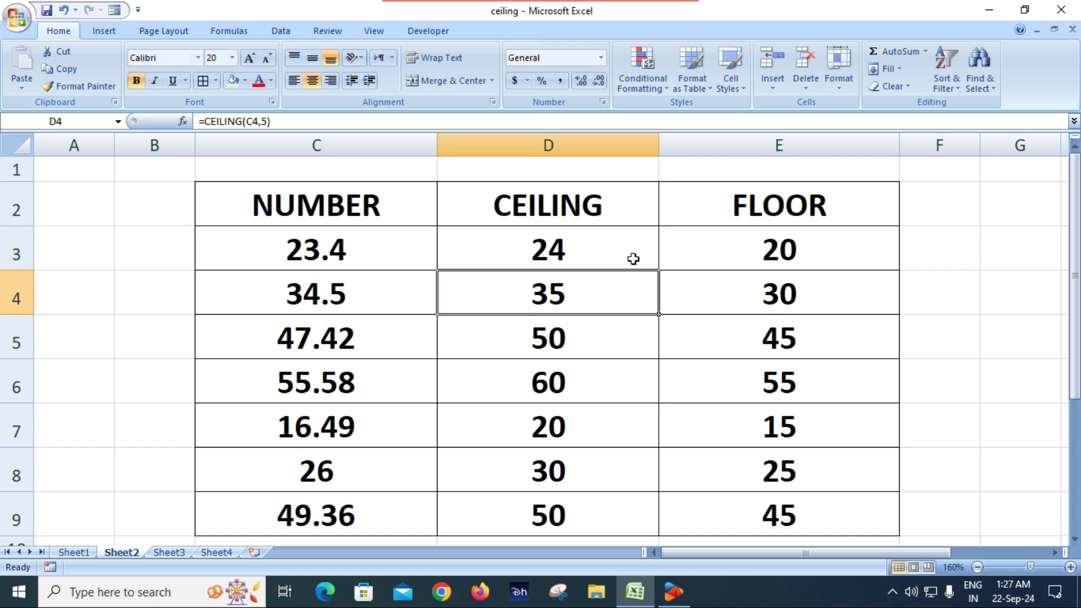
Copy the CEILING formula with significance 3 from D3 down through D9
click(547, 243)
drag(660, 269, 664, 530)
click(498, 414)
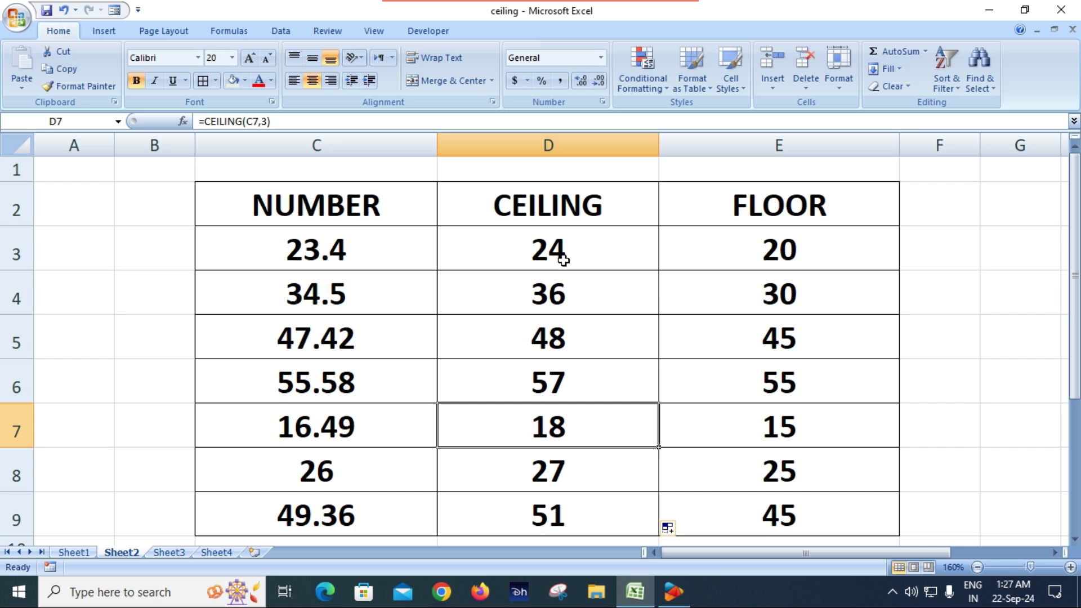
Change the significance in the E3 FLOOR formula to 3
click(814, 253)
double_click(847, 259)
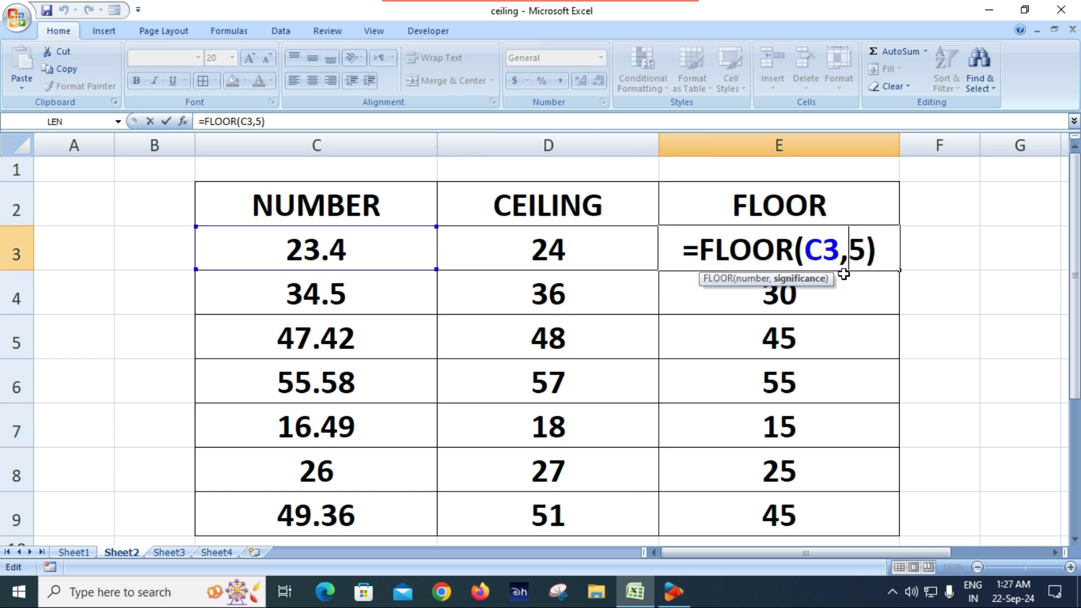
key(Delete)
text(3)
key(Return)
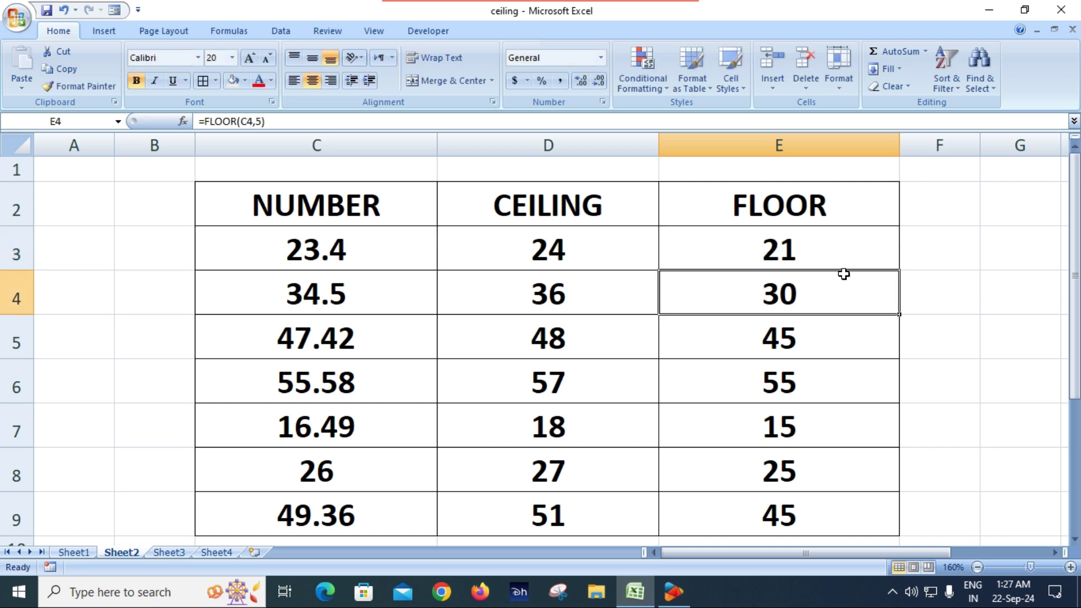
Copy the FLOOR formula with significance 3 from E3 down through E9 and check the row 3 results
click(340, 257)
click(812, 254)
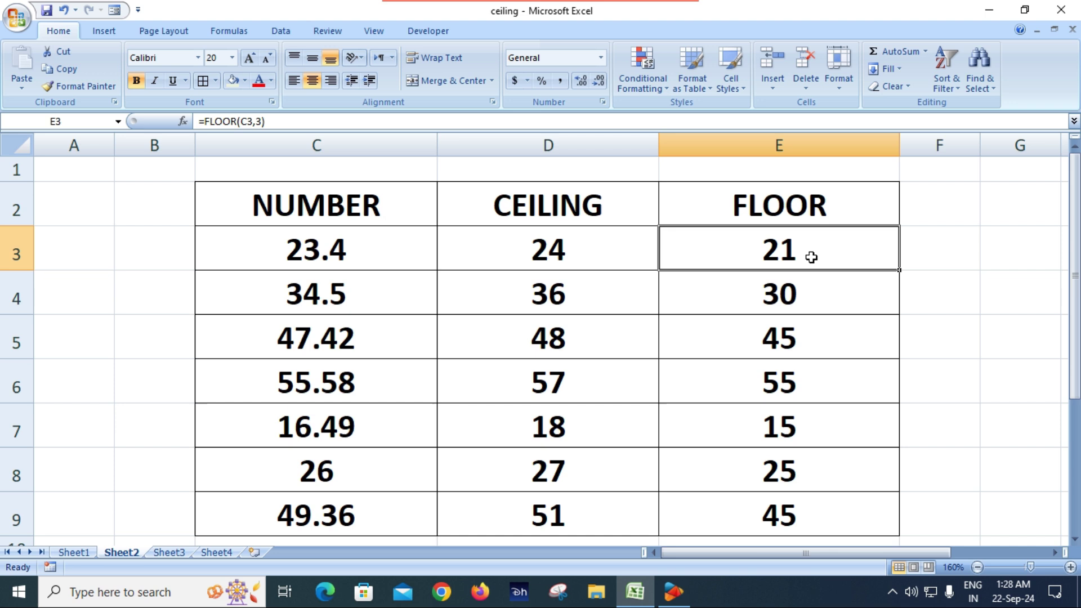
double_click(900, 269)
click(867, 353)
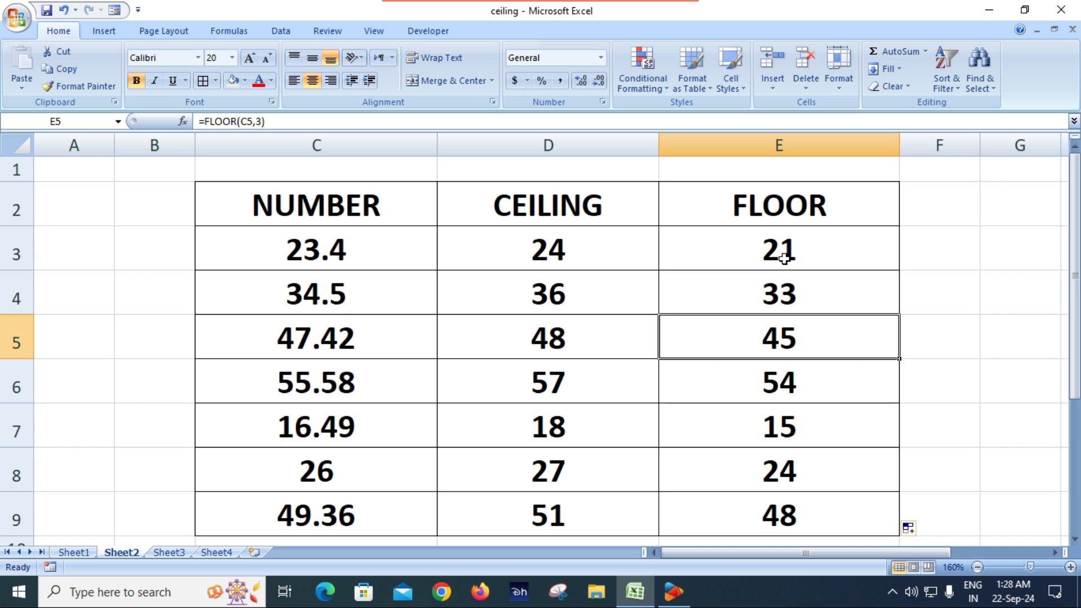
click(595, 252)
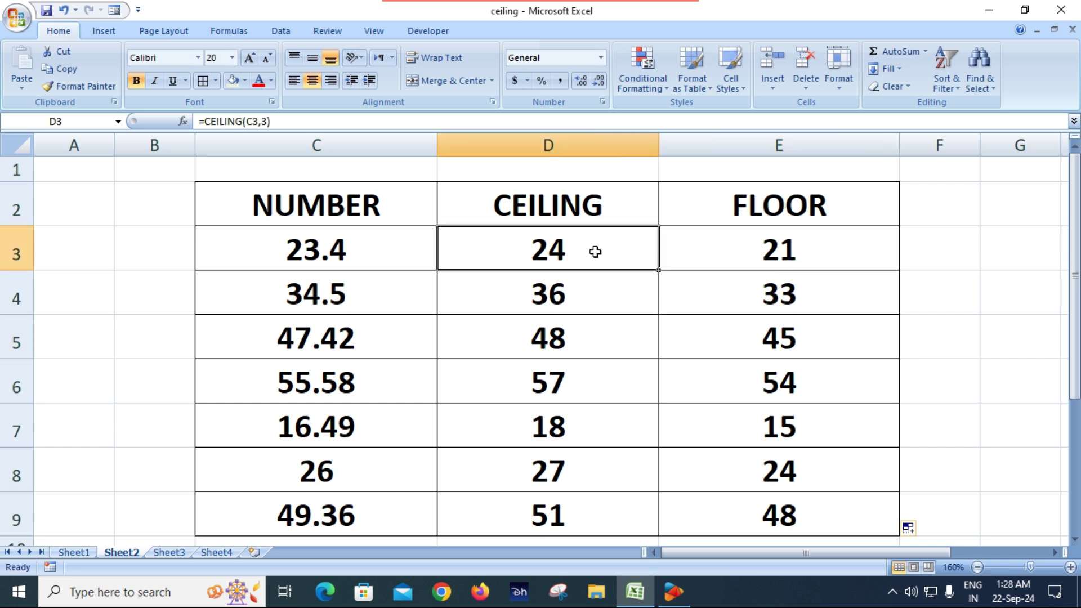
click(800, 259)
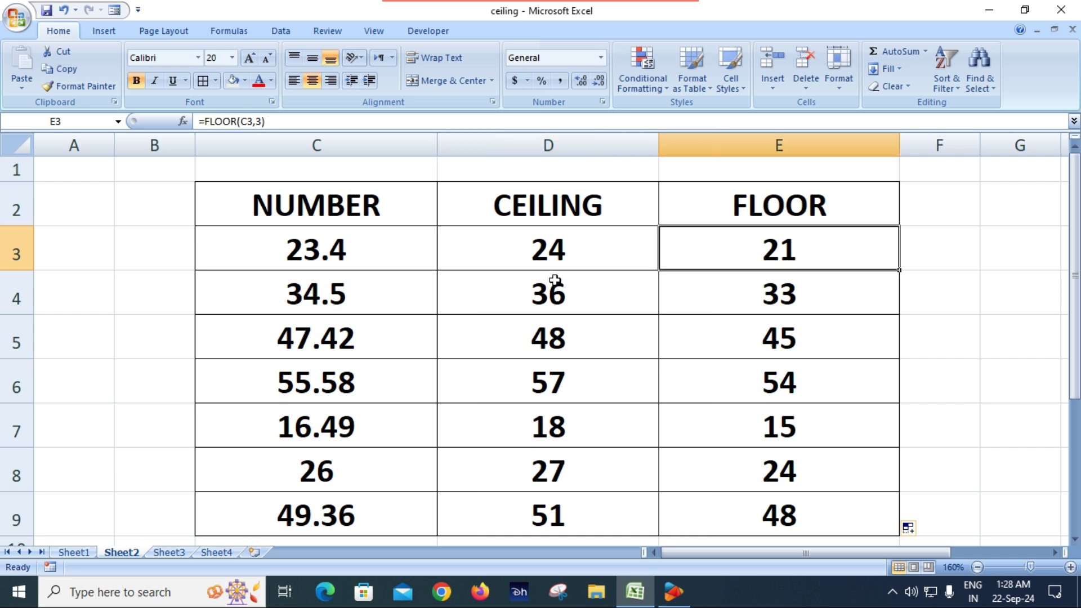
Clear the existing CEILING and FLOOR answers in C4:D7 of the question table on Sheet3
click(173, 554)
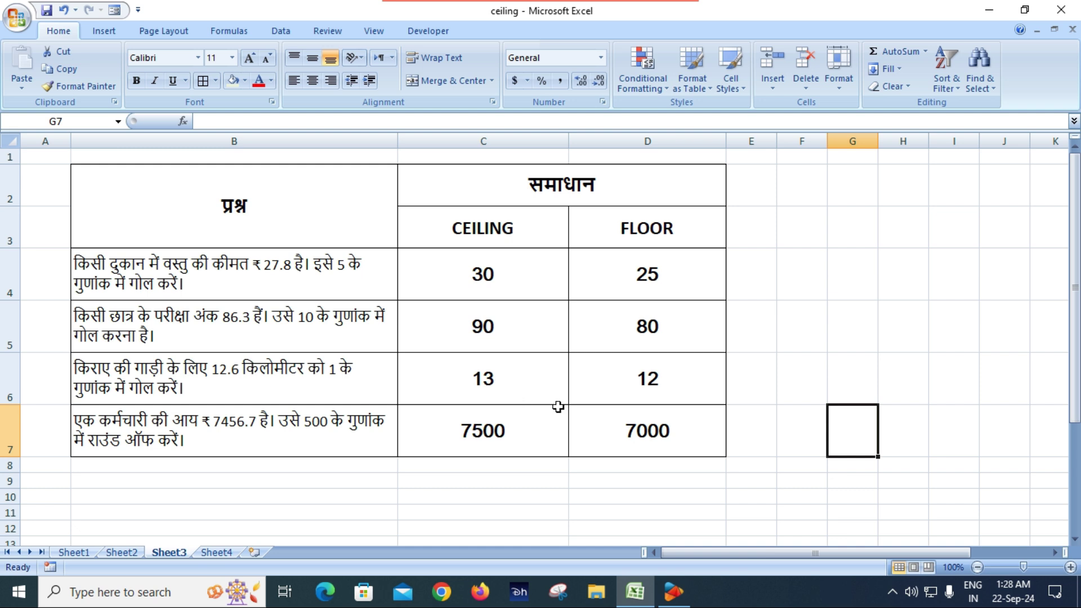
click(1069, 567)
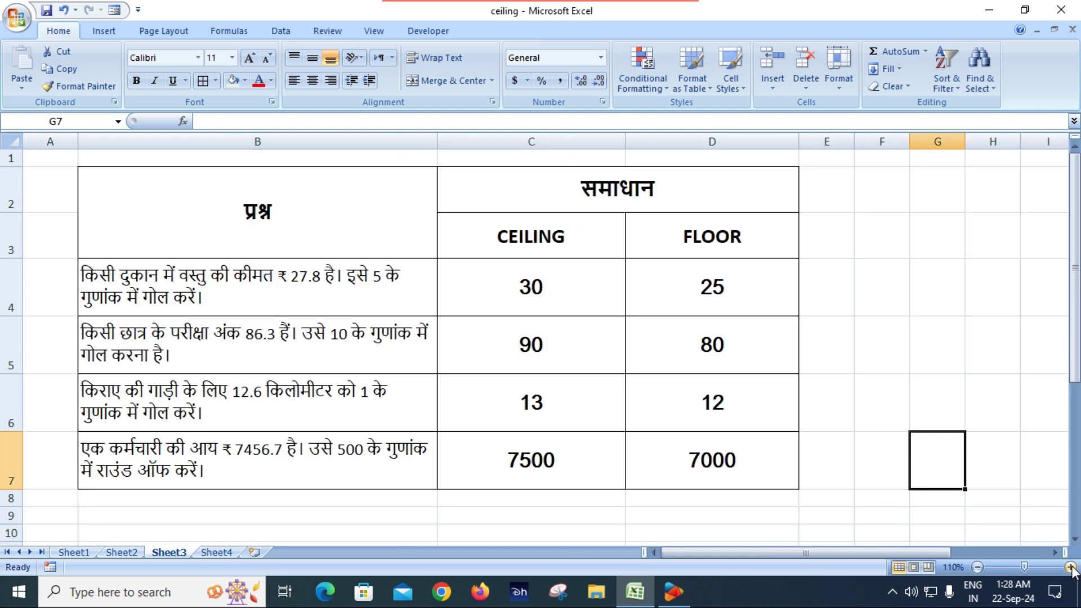
click(1070, 567)
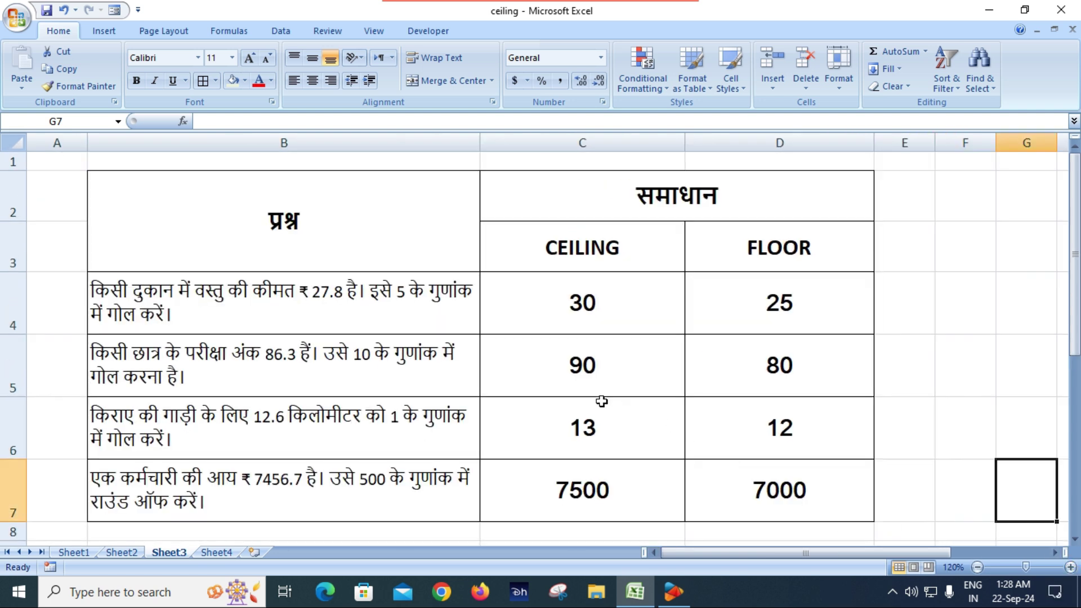
click(186, 302)
drag(540, 306, 733, 494)
click(734, 494)
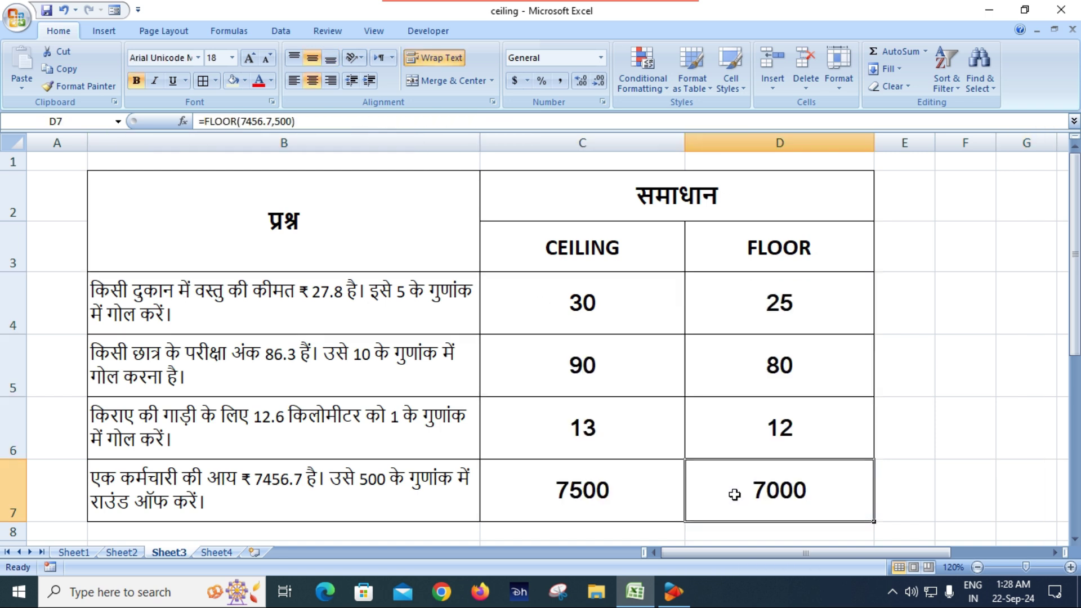
drag(625, 304, 759, 487)
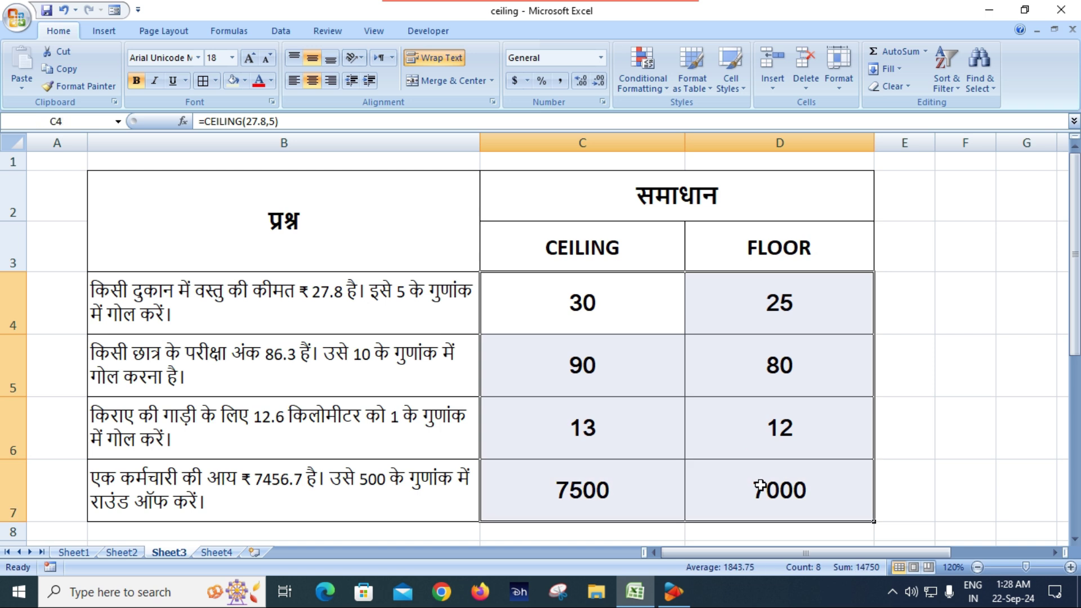
click(759, 488)
key(Delete)
drag(615, 305, 741, 476)
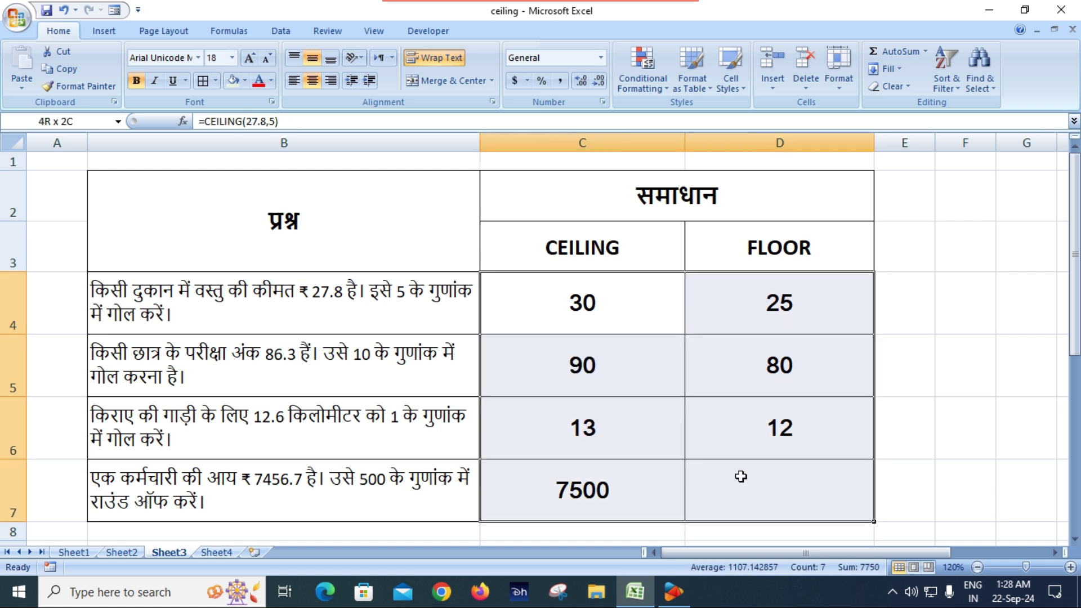
key(Delete)
Enter =CEILING(27.8,5) in C4 to round the shop item's price up to a multiple of 5
click(555, 309)
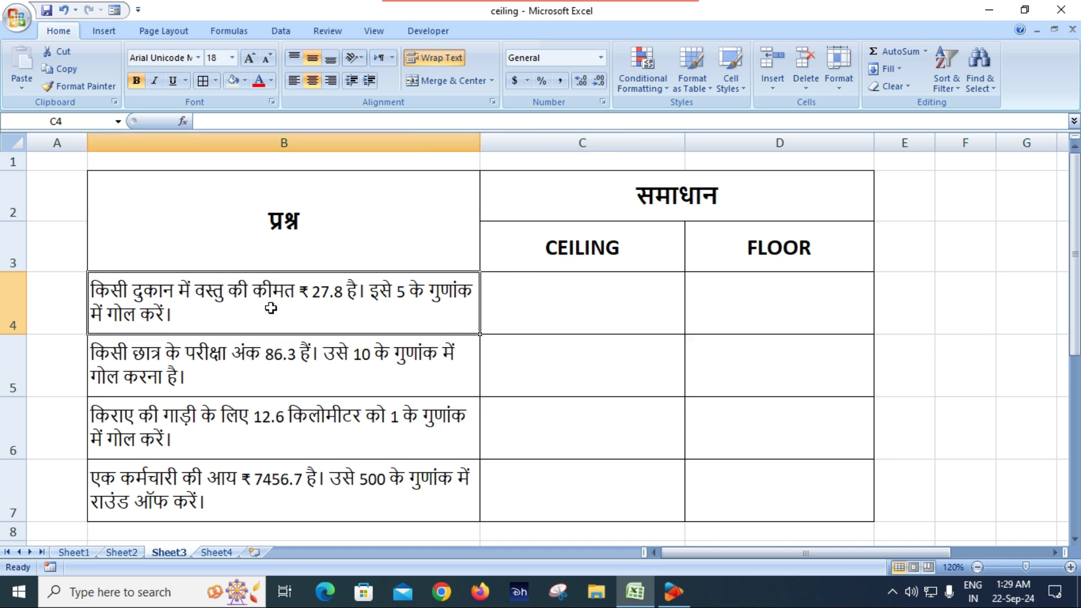
click(270, 310)
double_click(557, 304)
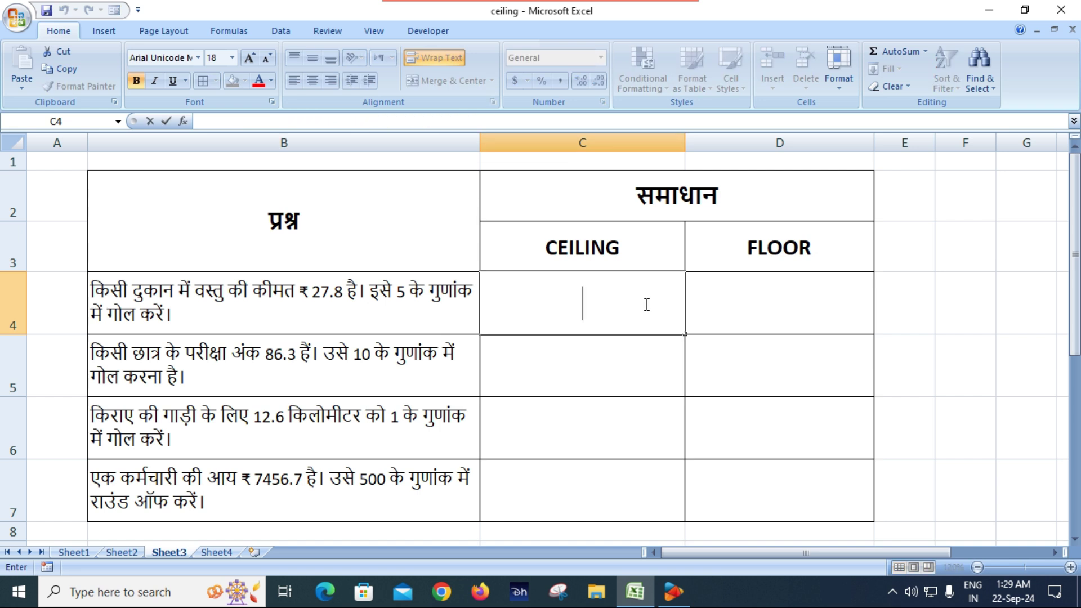
click(779, 315)
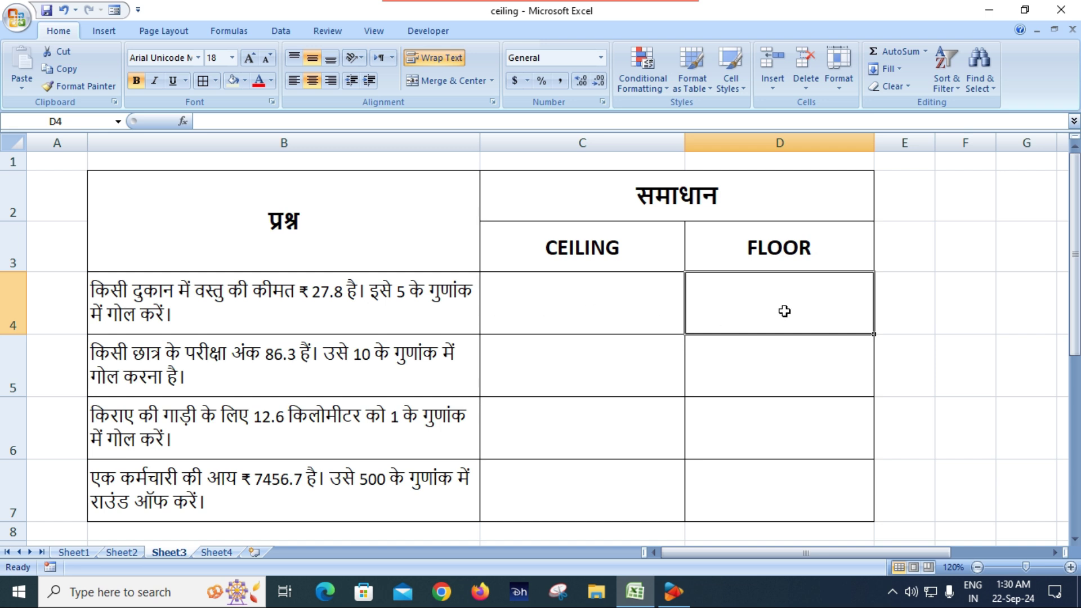
click(529, 306)
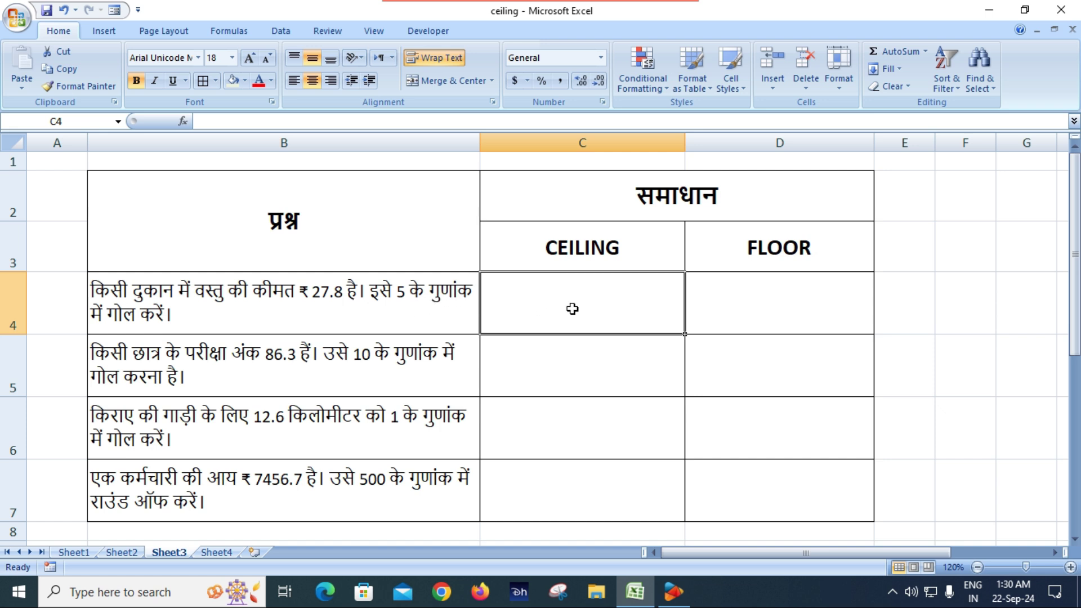
text(=ce)
key(Tab)
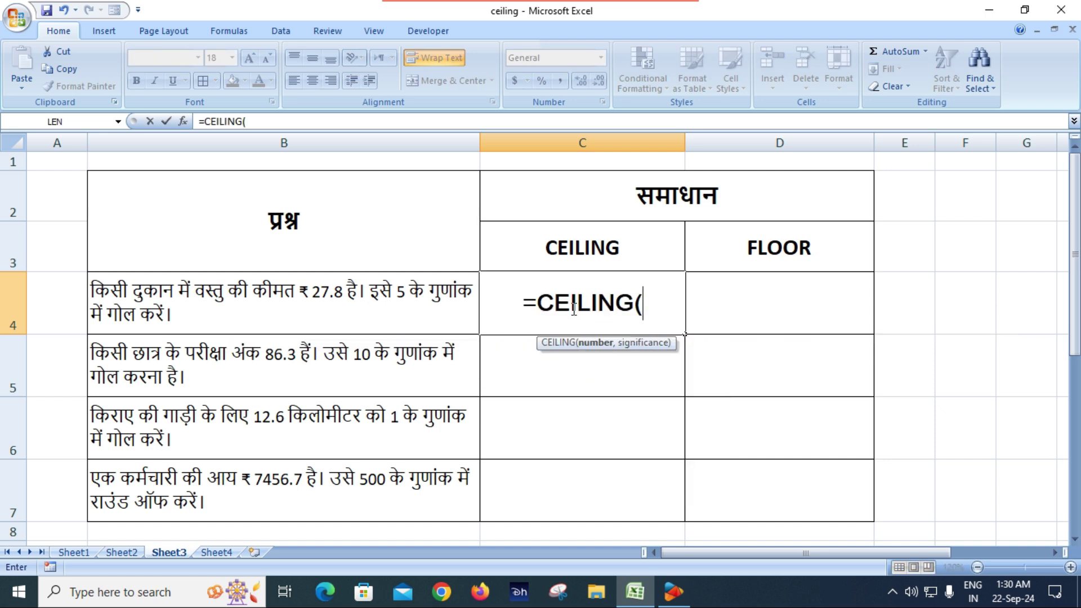
text(27.)
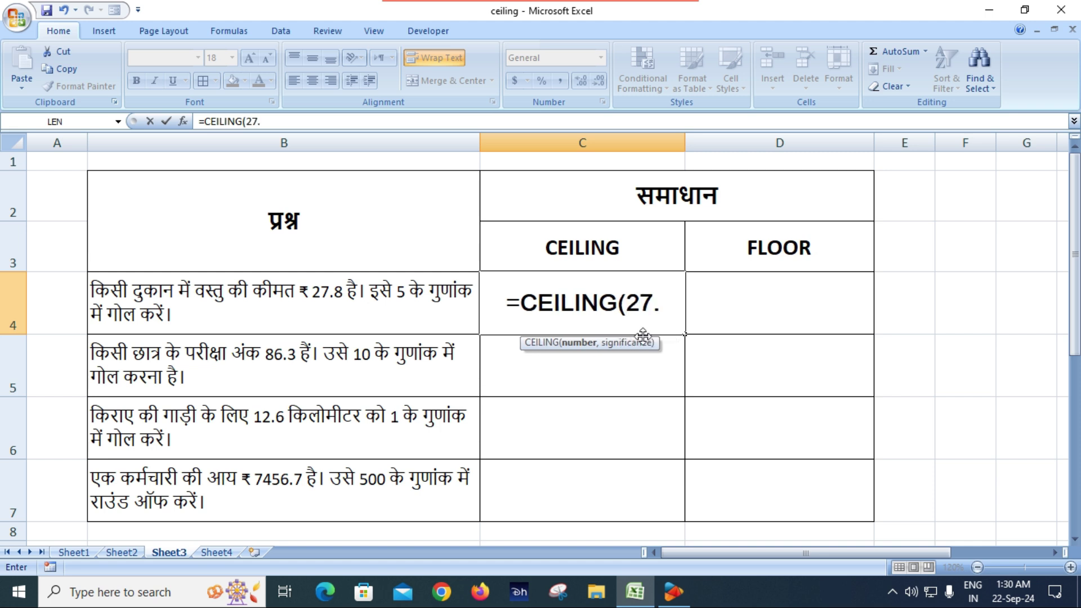
text(8)
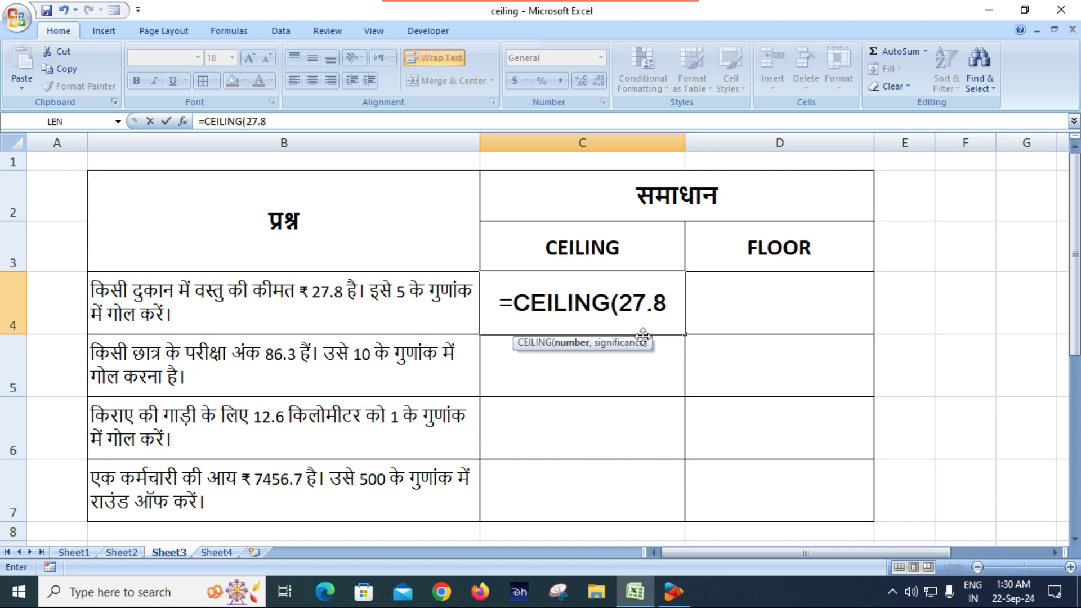
text(,)
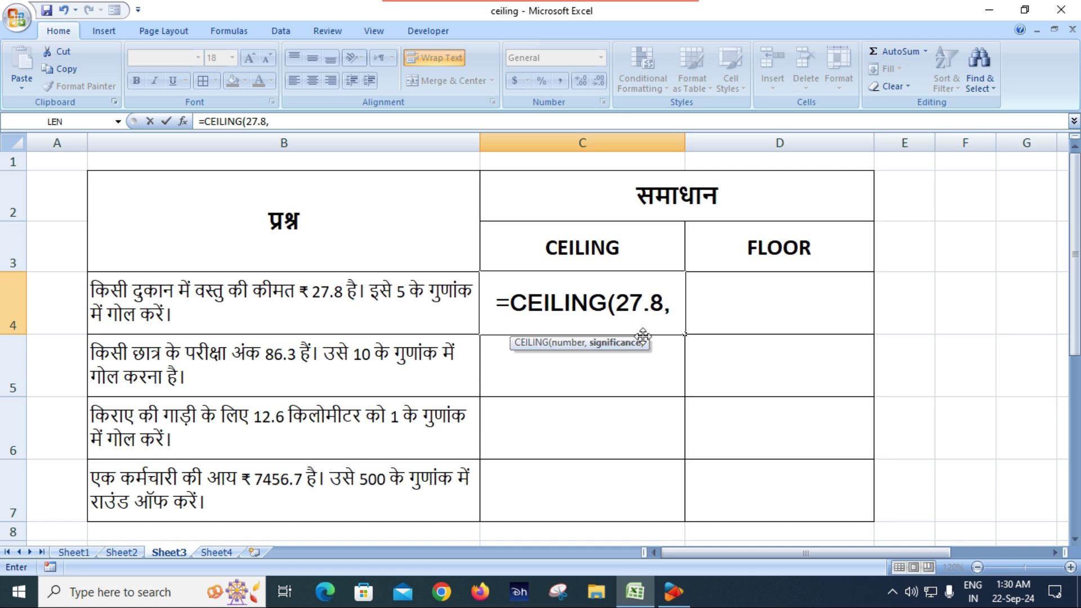
text(5)
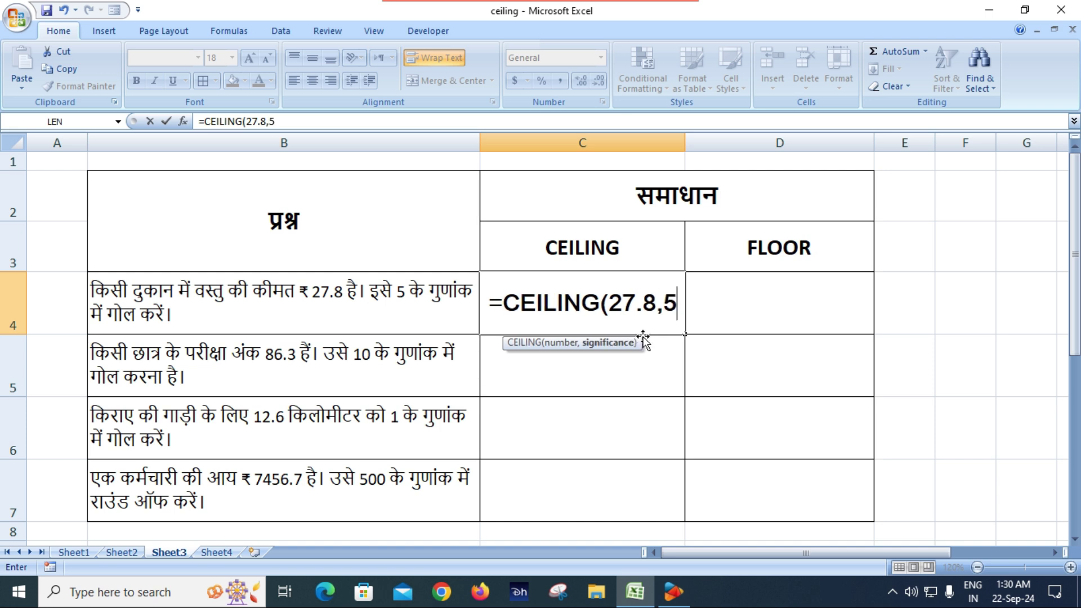
text())
key(Return)
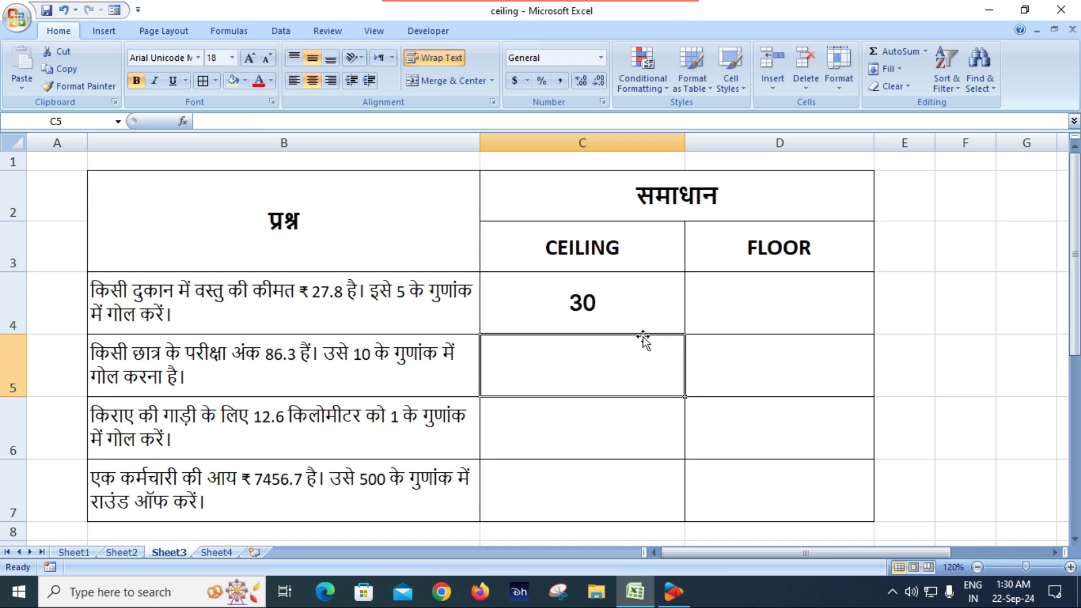
click(583, 301)
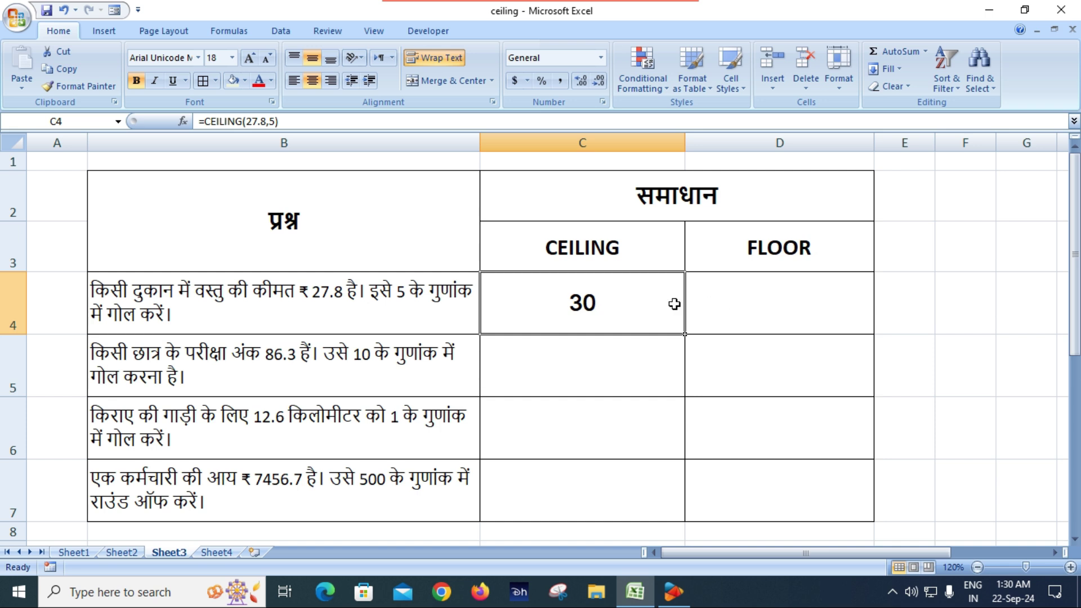
Enter =FLOOR(27.8,5) in D4 to round the shop item's price down to a multiple of 5
click(759, 308)
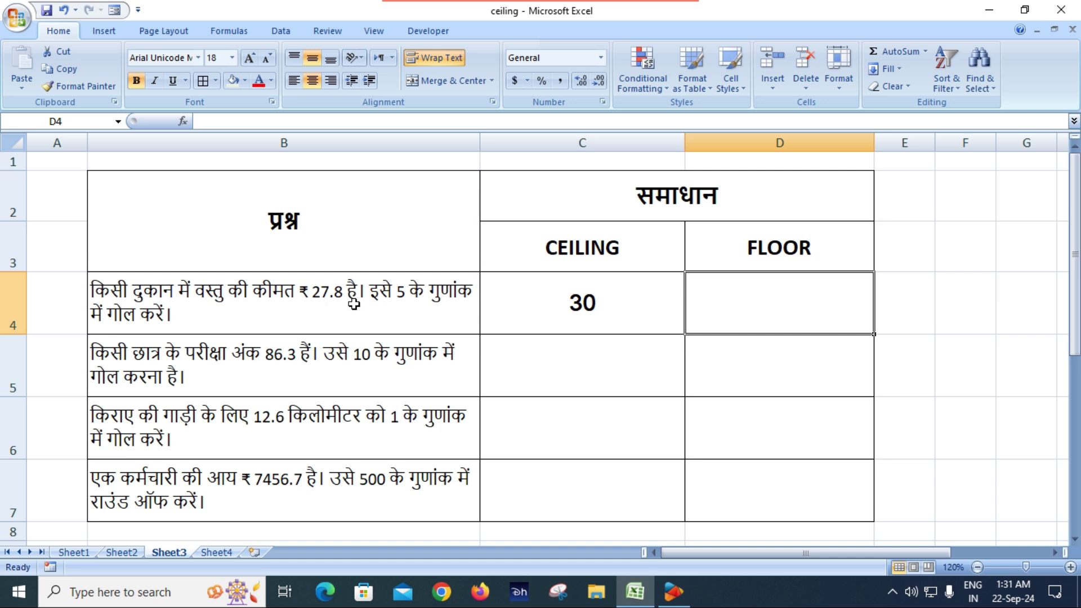
double_click(582, 311)
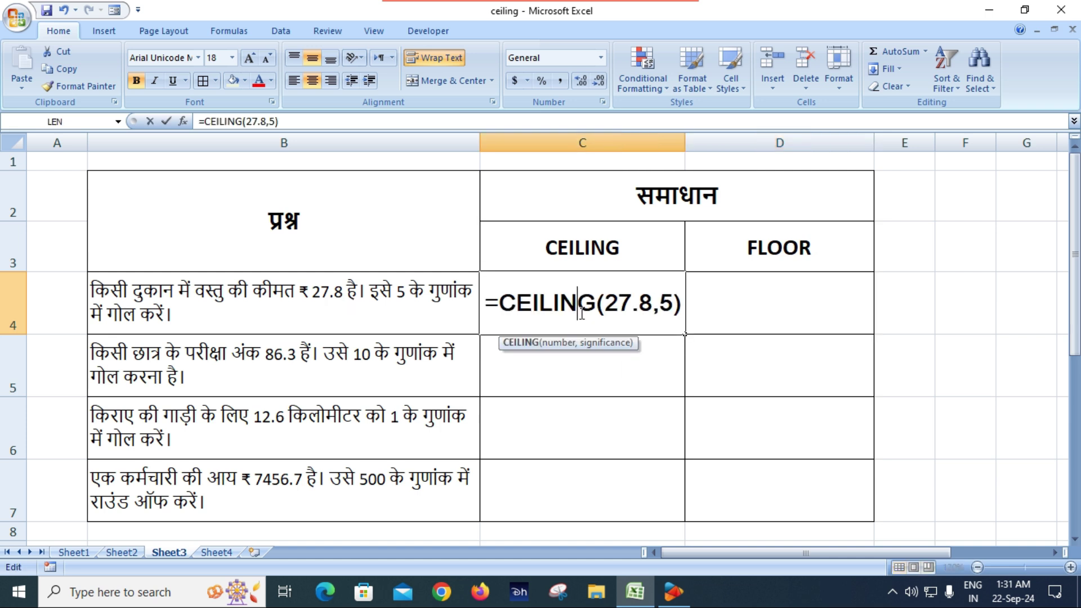
key(Tab)
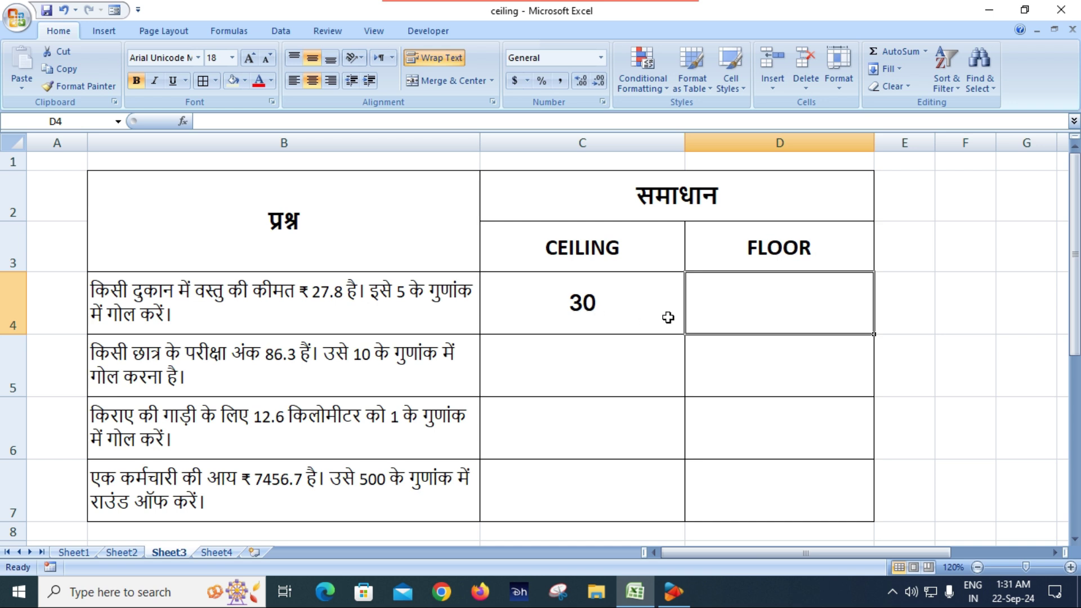
text(=fl)
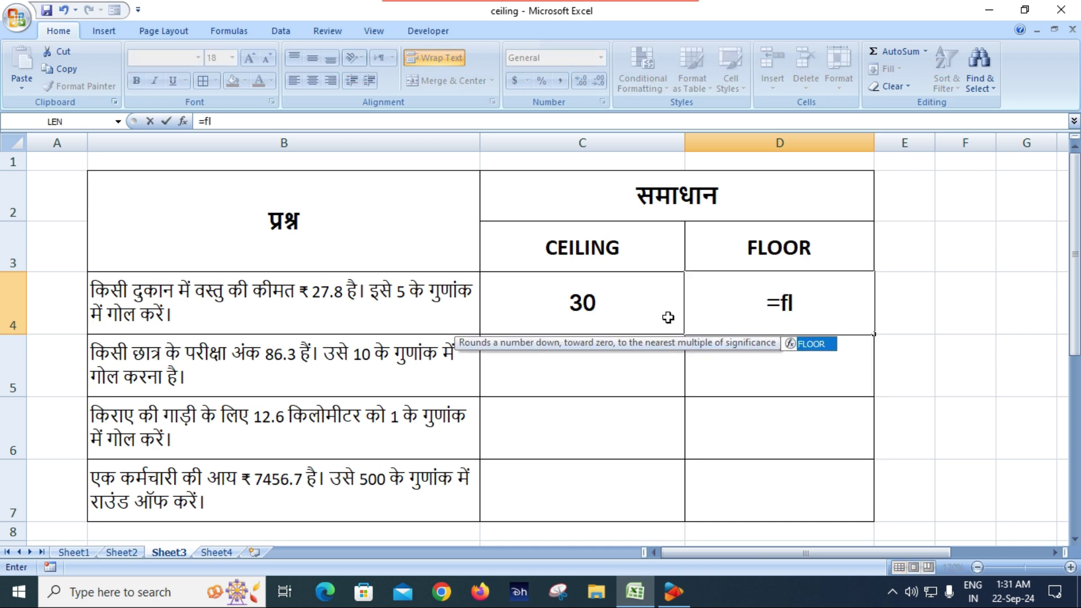
key(Tab)
text(27)
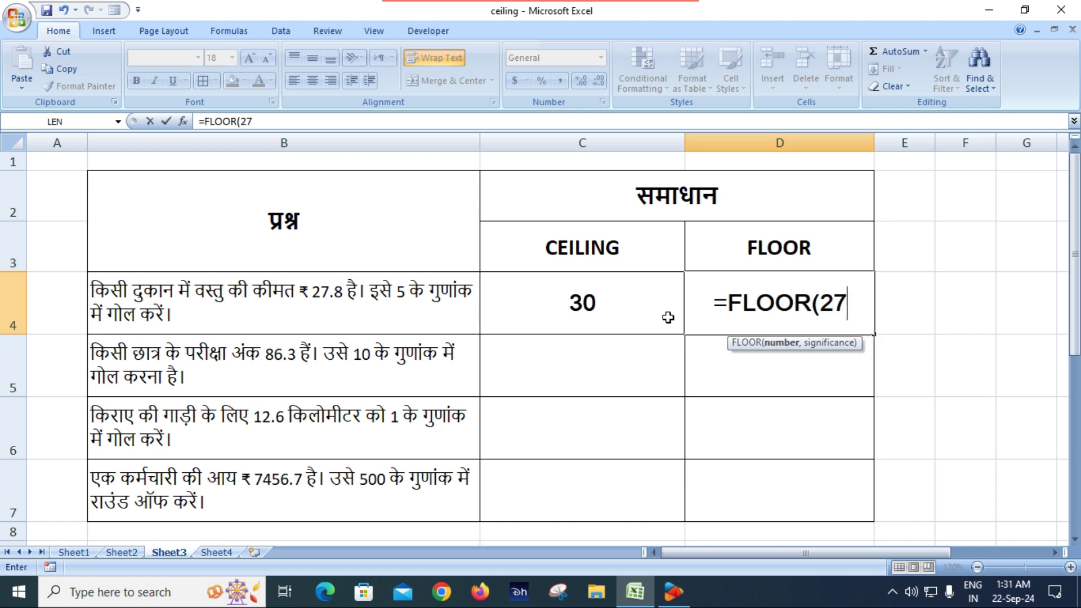
text(.8,)
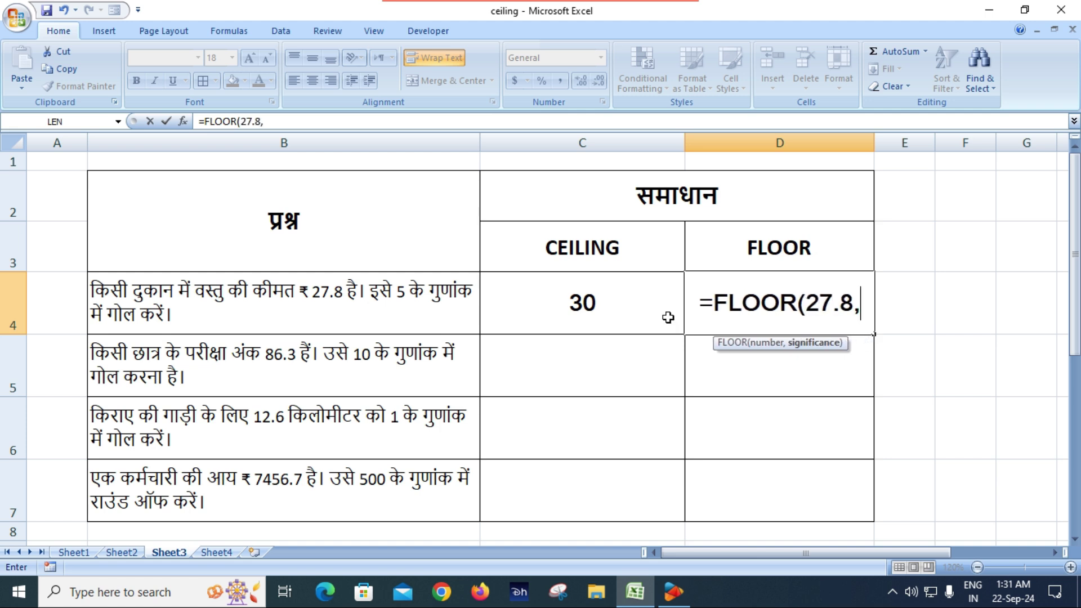
text(5))
key(Return)
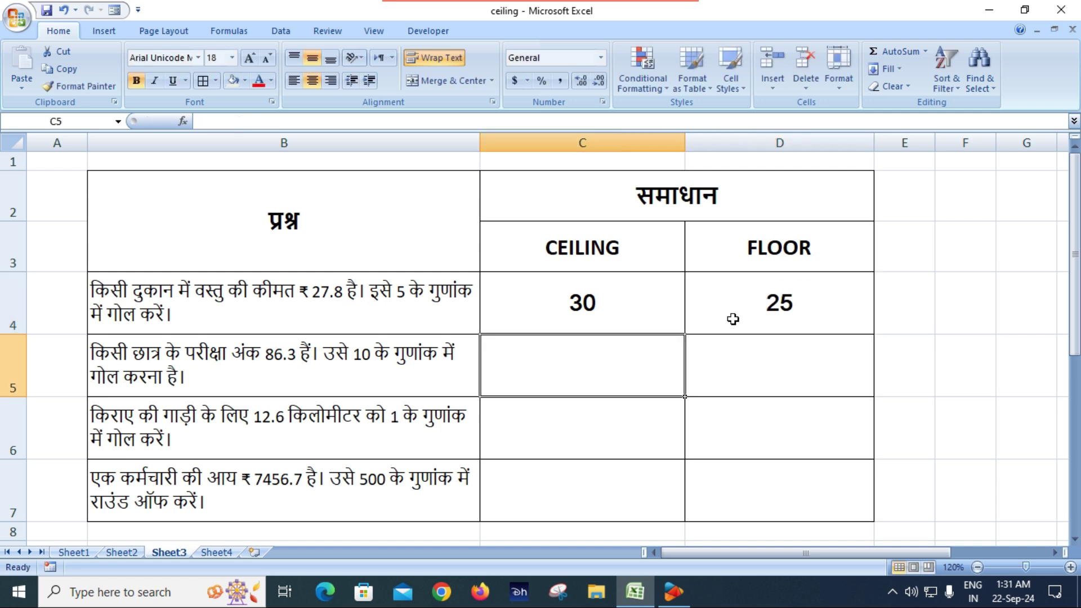
click(781, 307)
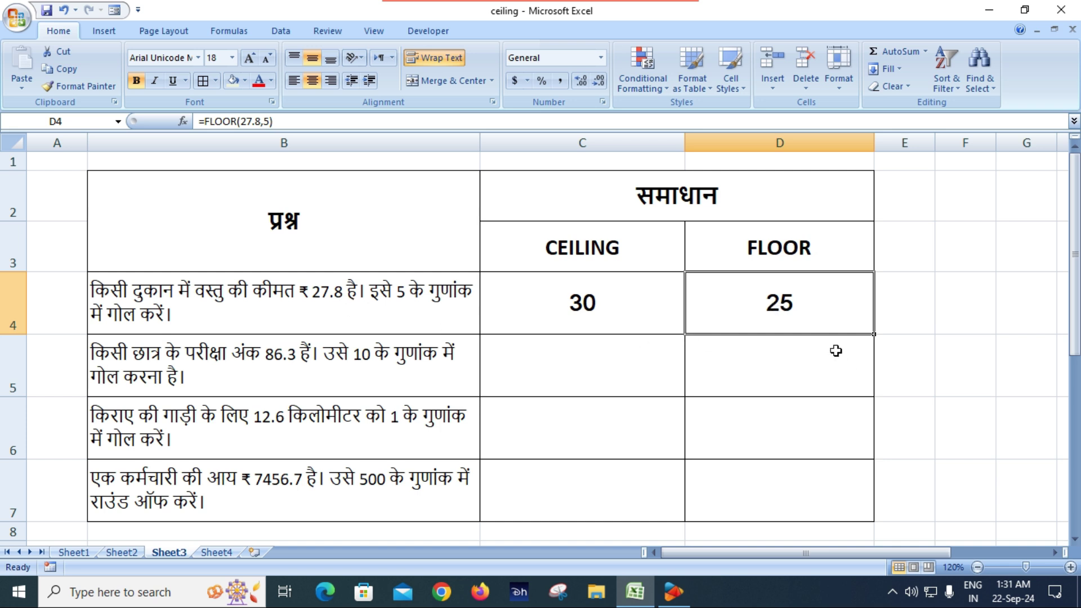
Change the significance in the C4 CEILING formula to 1
click(622, 315)
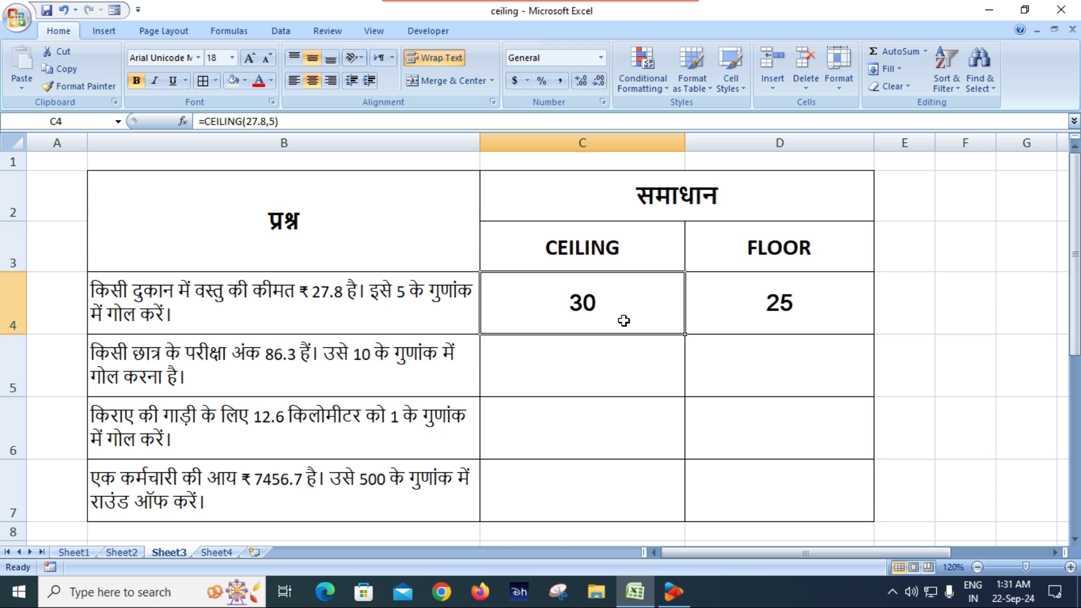
double_click(610, 301)
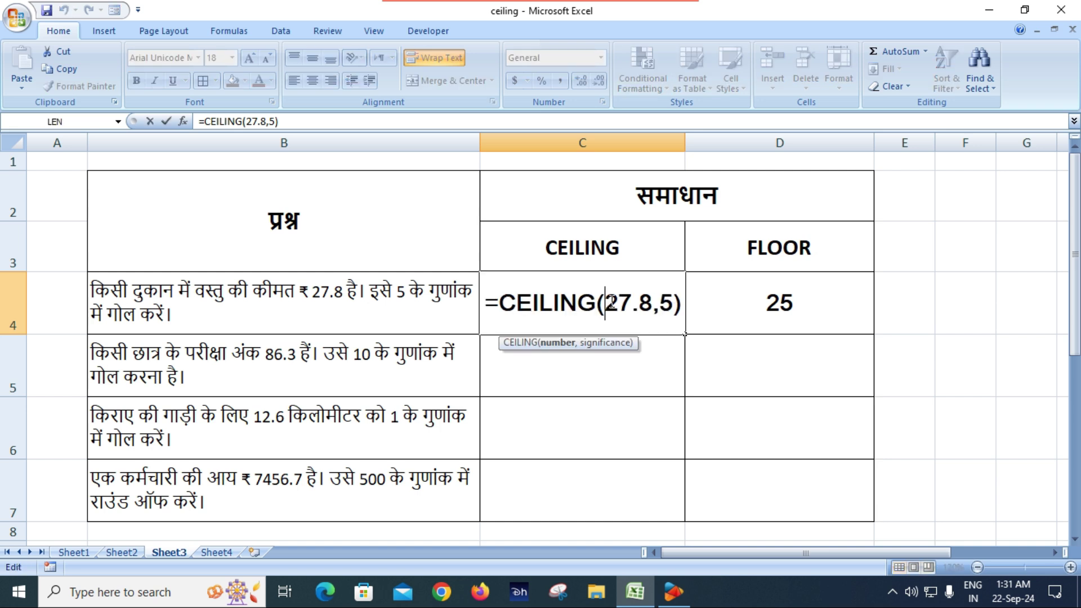
click(660, 304)
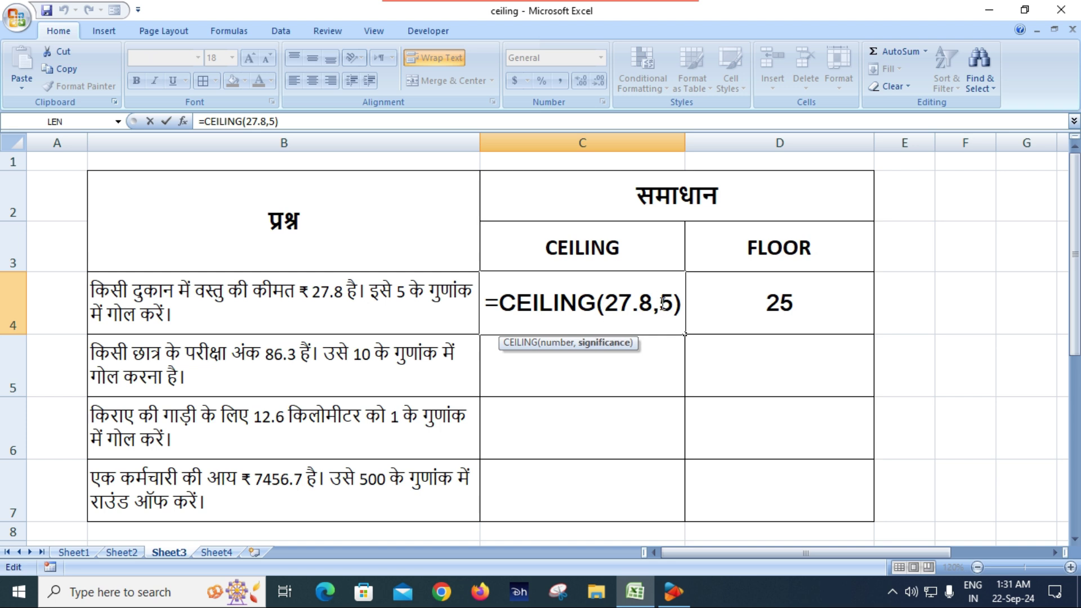
key(Delete)
text(1)
key(Return)
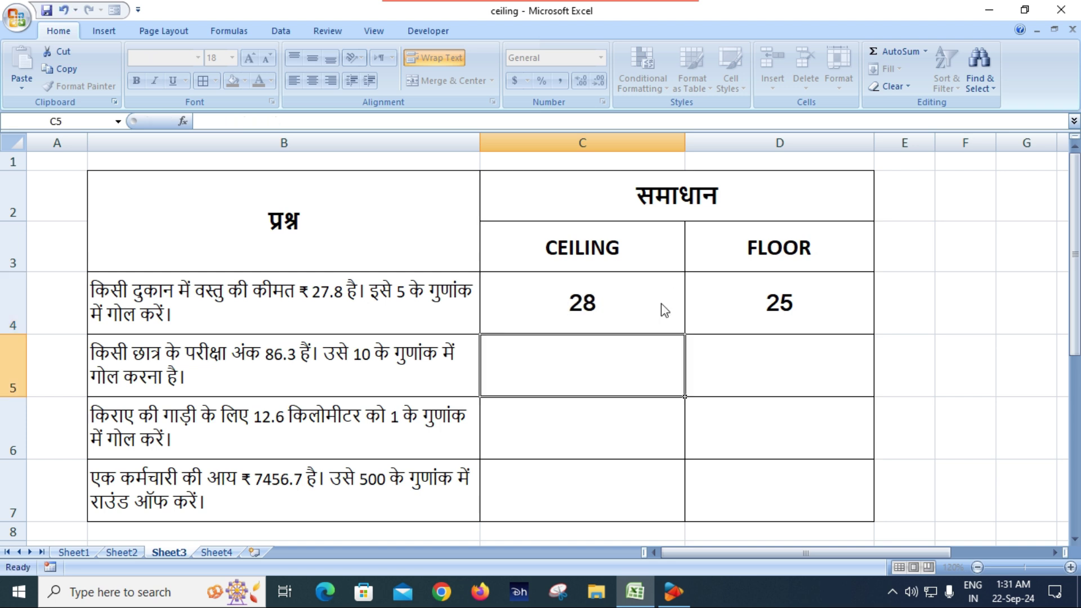
click(592, 308)
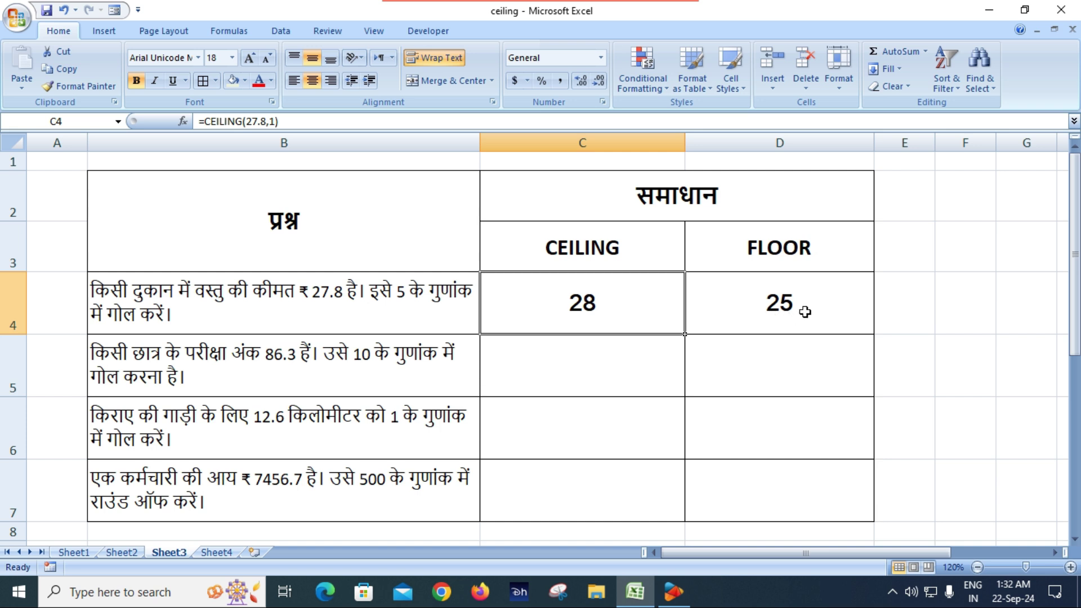
Change the significance in the D4 FLOOR formula to 1 and check the cell's formula
click(786, 303)
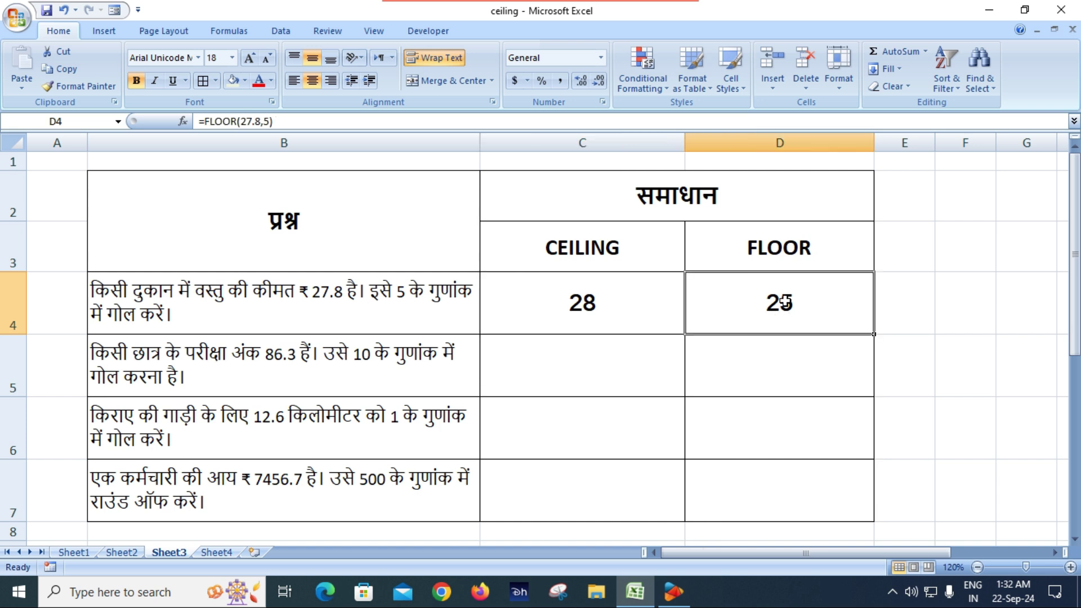
double_click(786, 302)
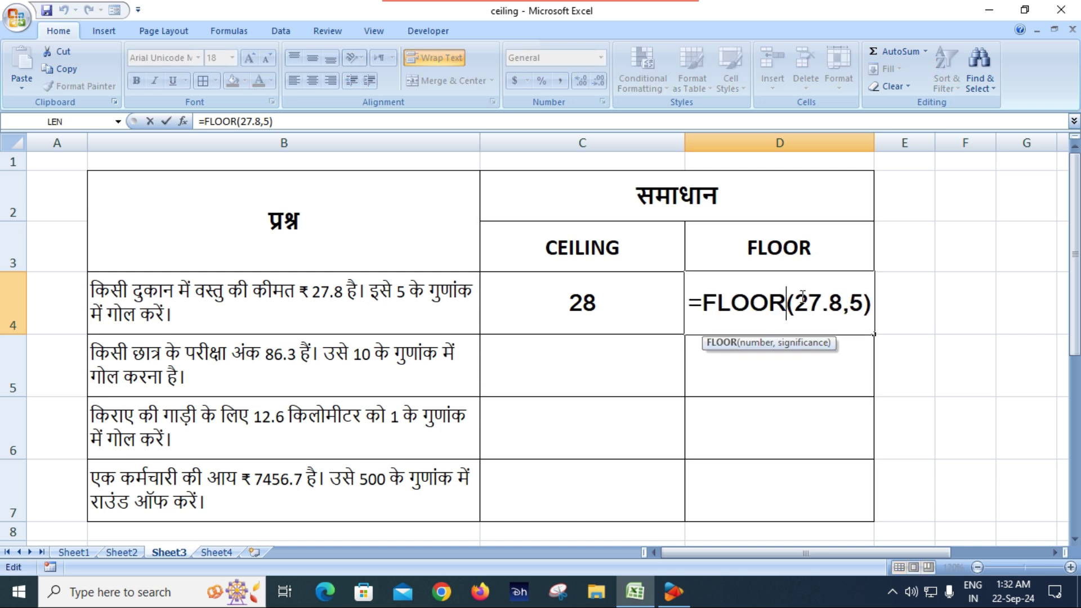
click(849, 304)
key(Delete)
text(1)
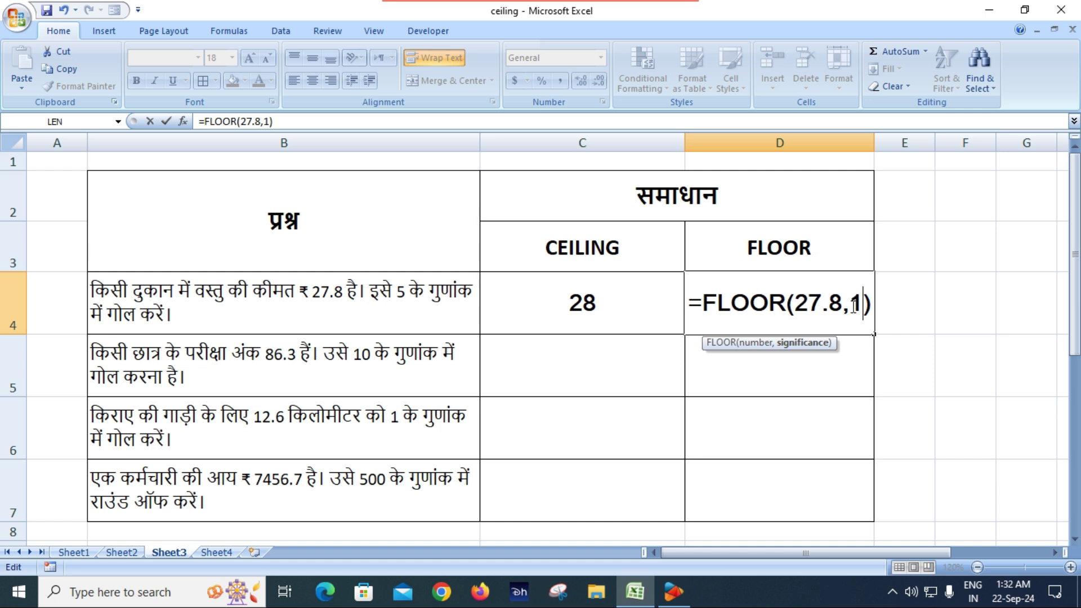
key(Return)
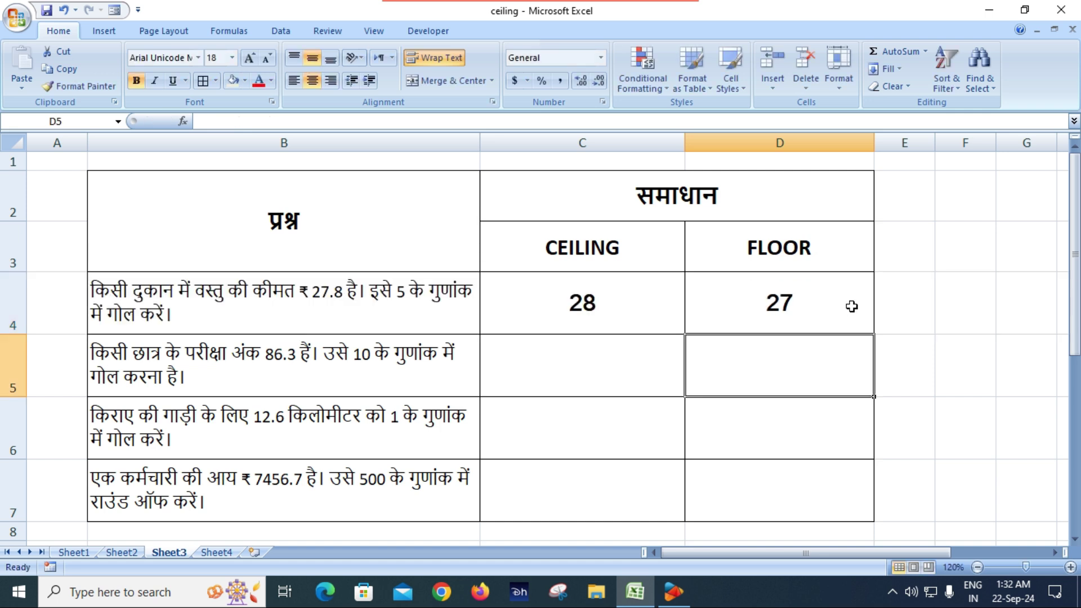
double_click(784, 300)
click(696, 347)
click(724, 317)
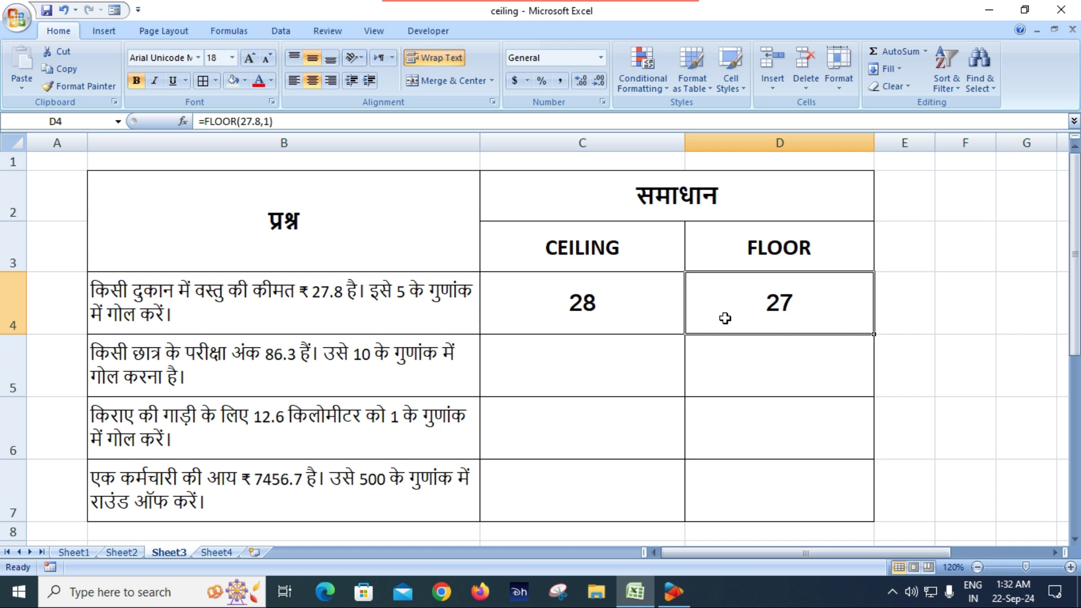
Review the number and significance arguments of the CEILING formula in C4 without changing them
click(591, 371)
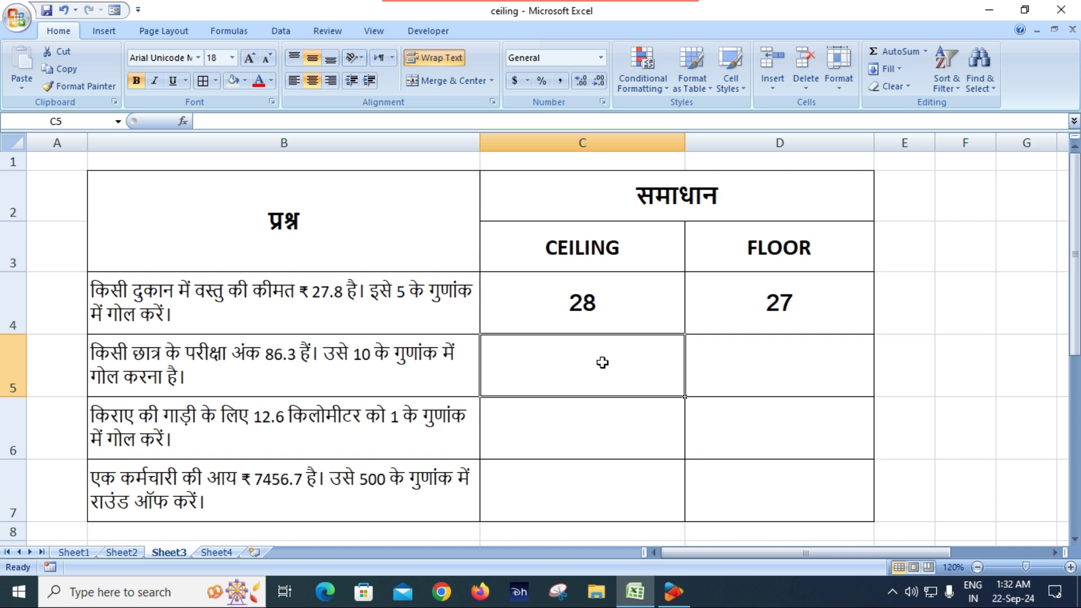
click(580, 309)
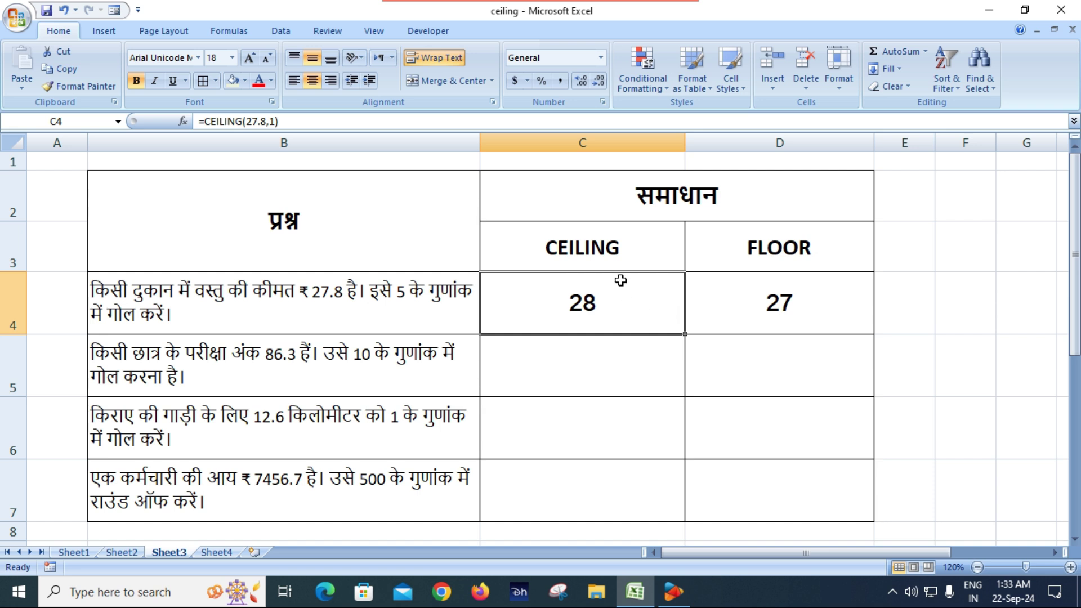
double_click(619, 311)
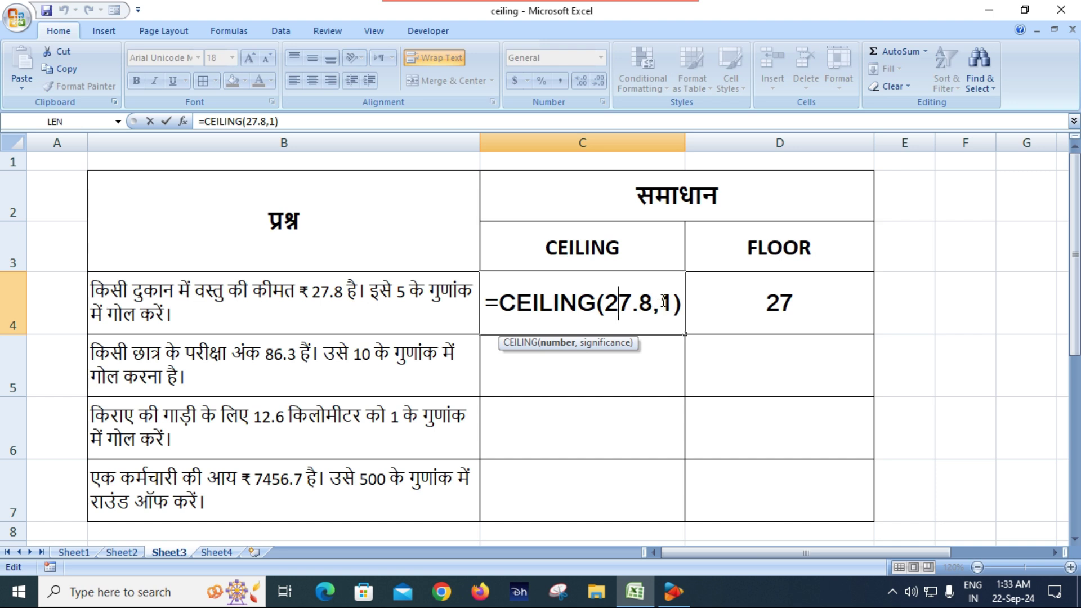
key(Return)
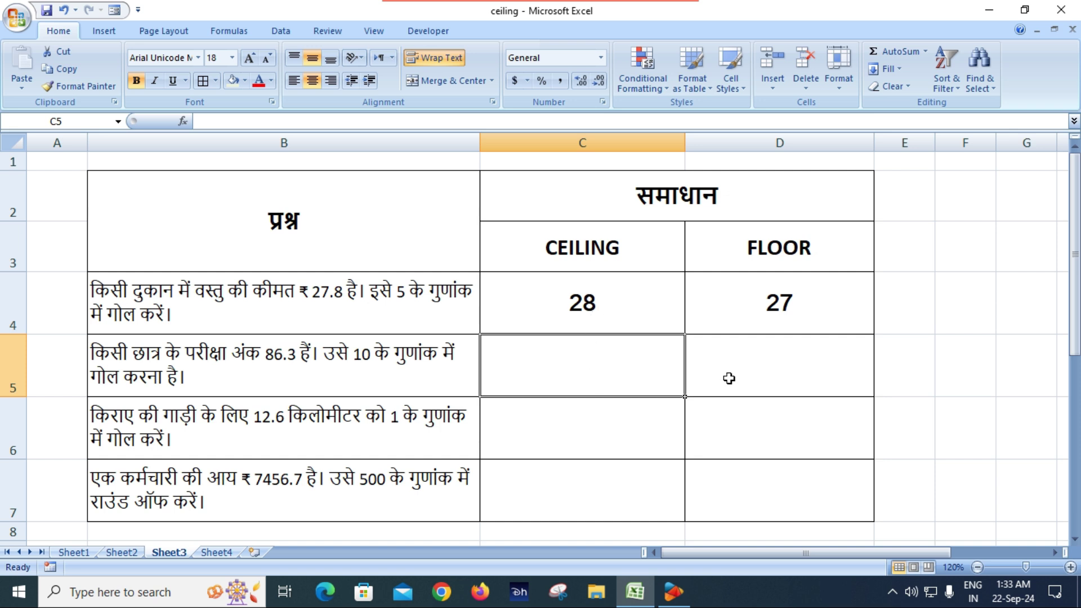
Enter =CEILING(86.3,10) in C5 to round the student's exam marks up to a multiple of 10
click(761, 369)
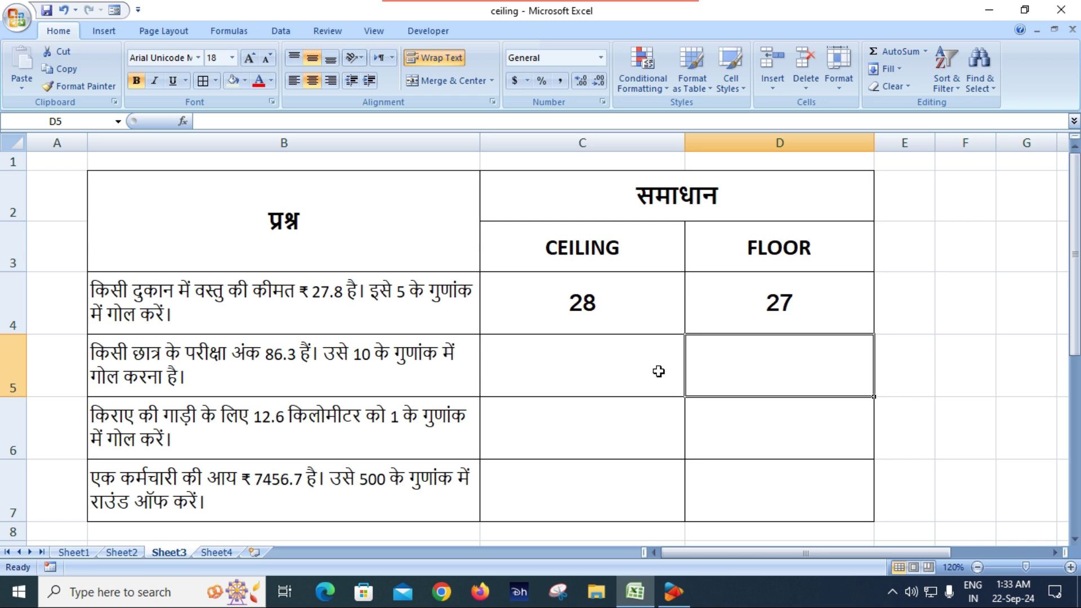
click(615, 365)
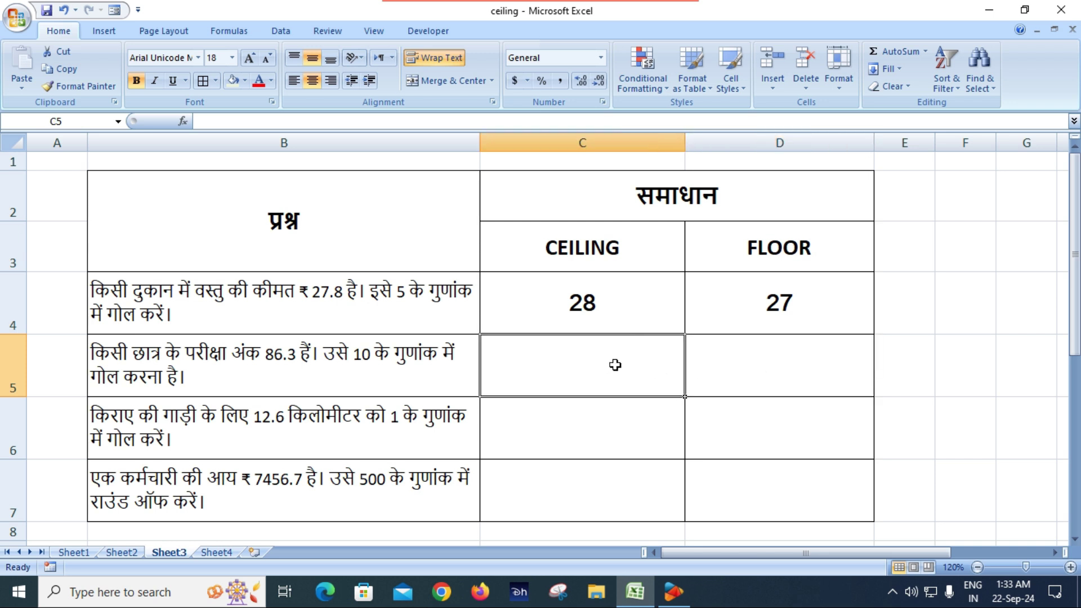
text(=)
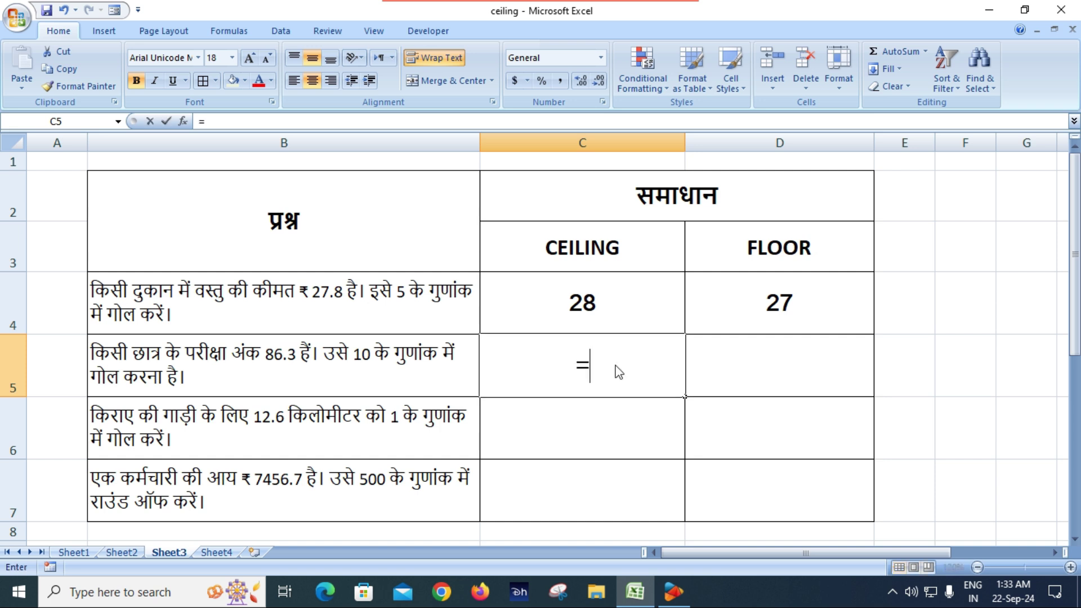
text(c)
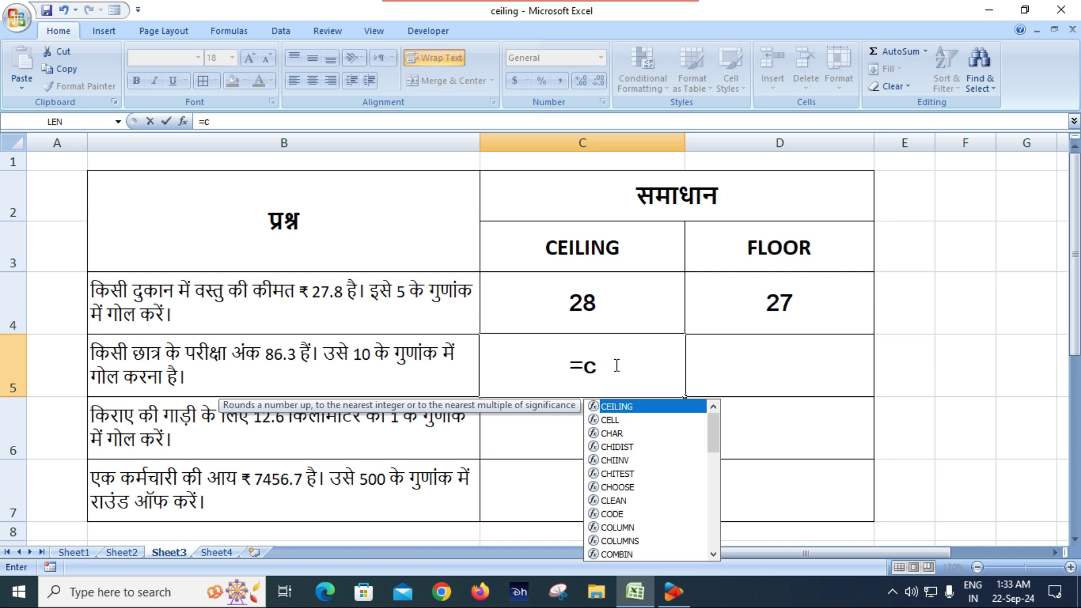
key(Tab)
text(8)
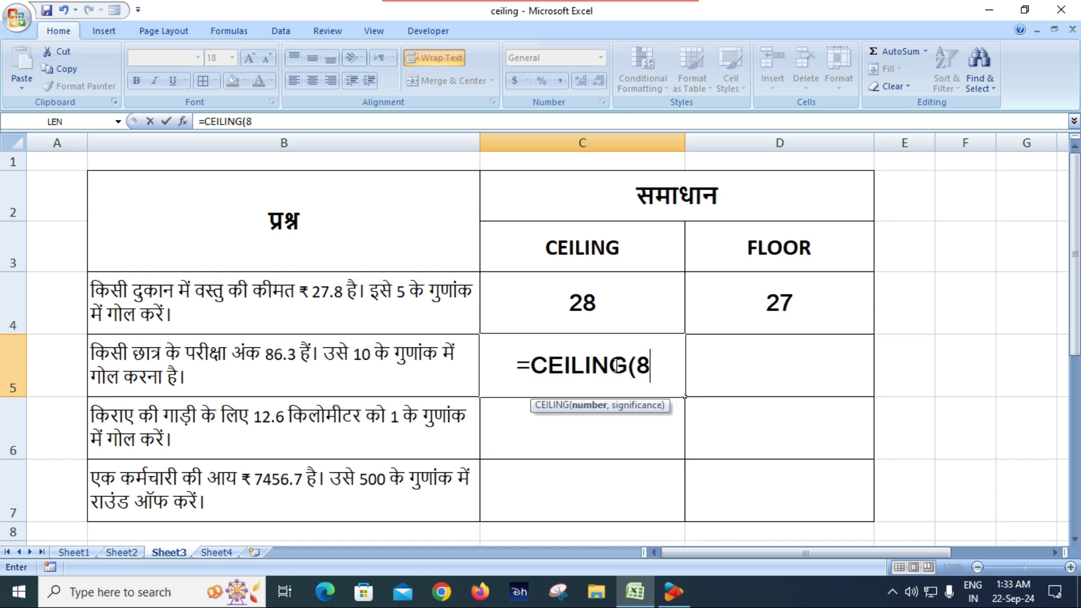
text(6.)
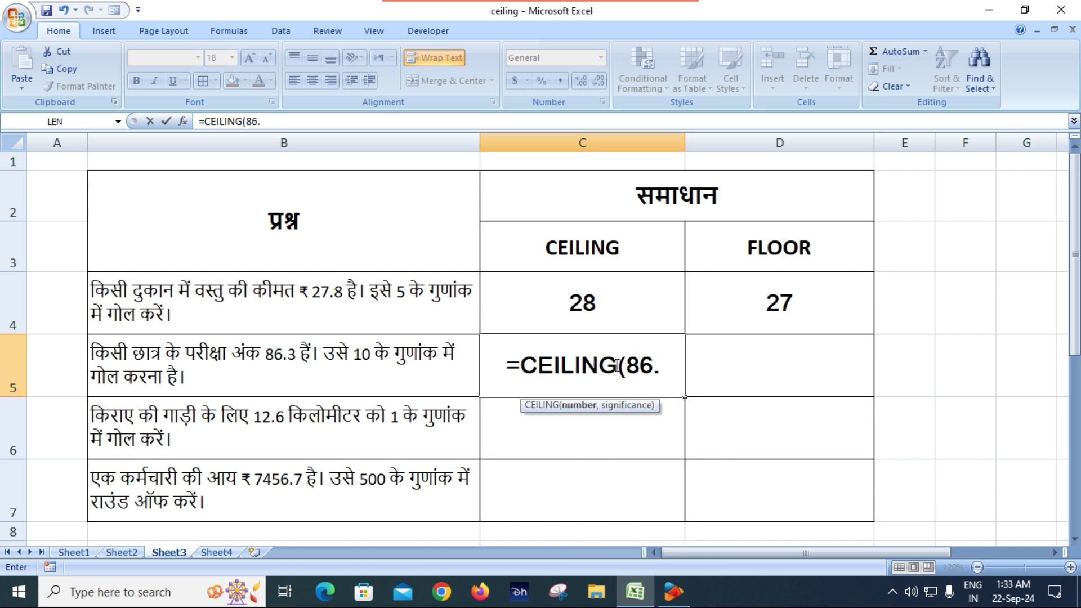
text(3,)
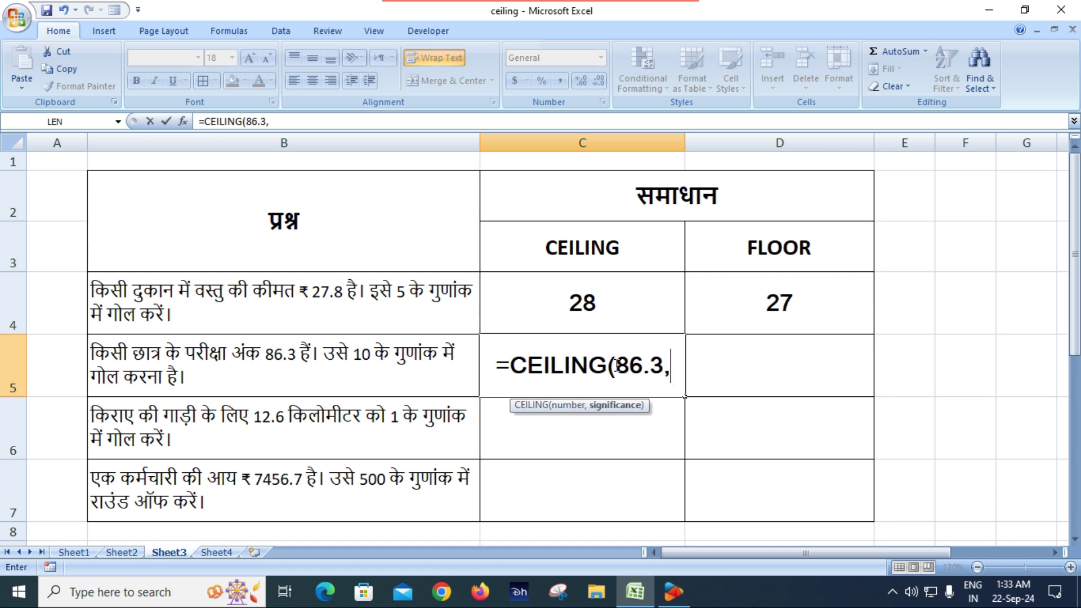
text(10))
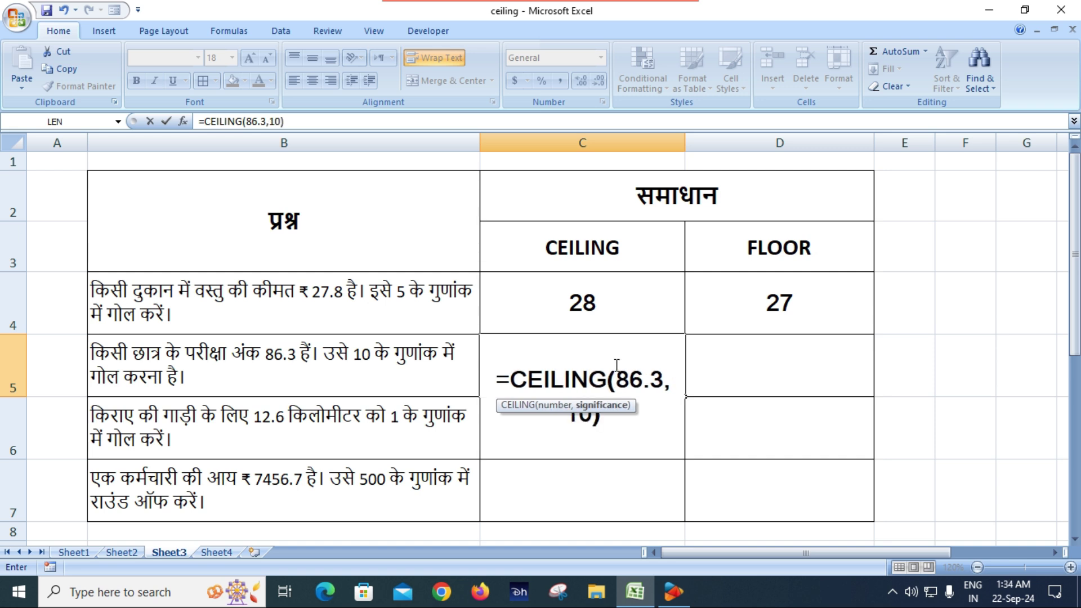
key(Return)
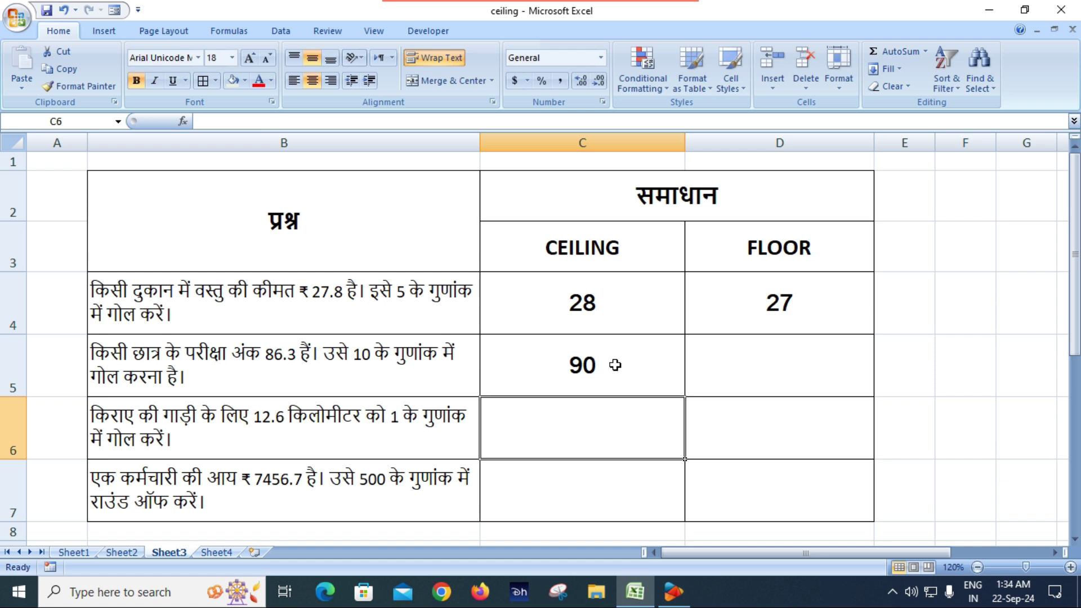
click(614, 365)
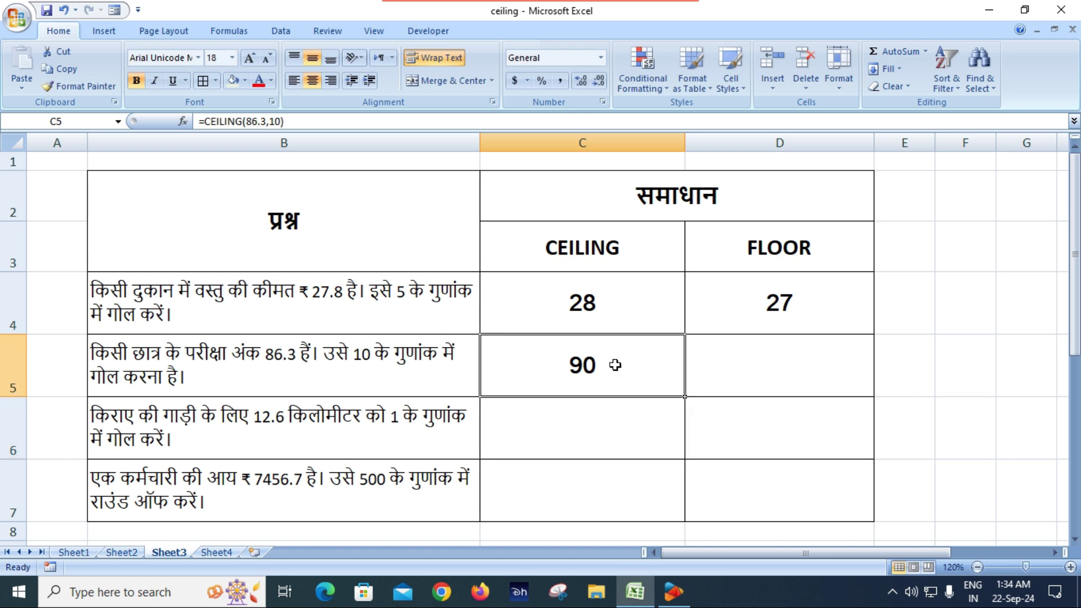
Enter =FLOOR(86.3,10) in D5 to round the student's exam marks down to a multiple of 10, and compare it with C5
click(736, 371)
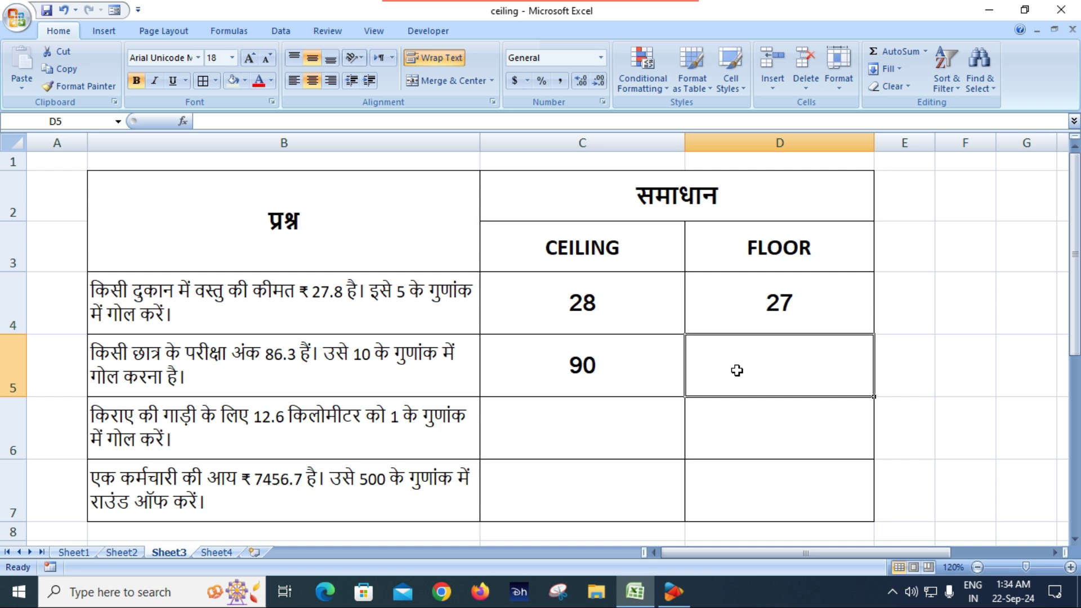
click(620, 367)
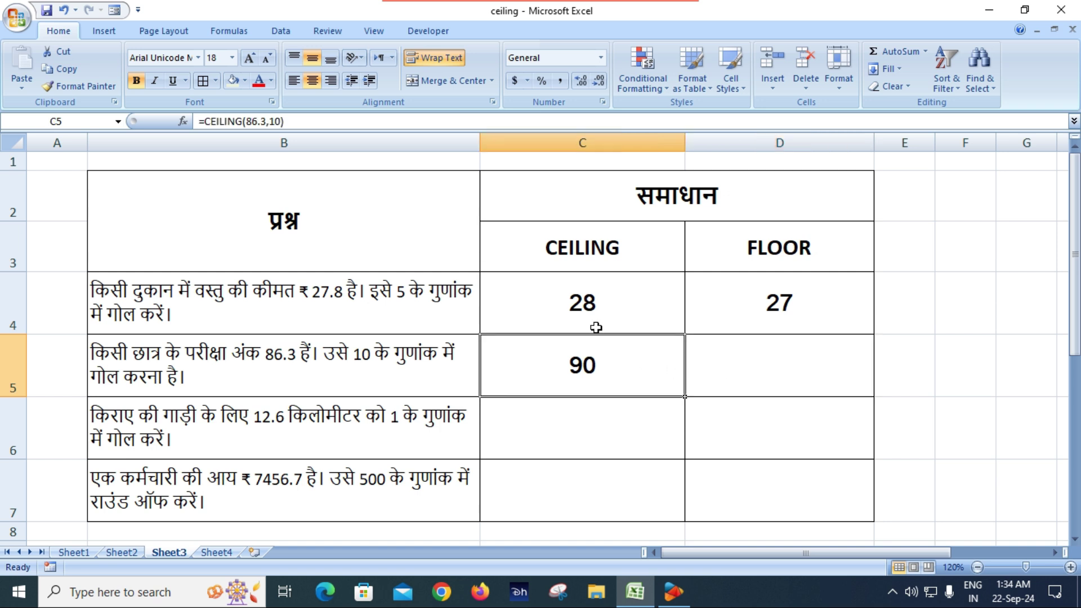
click(589, 252)
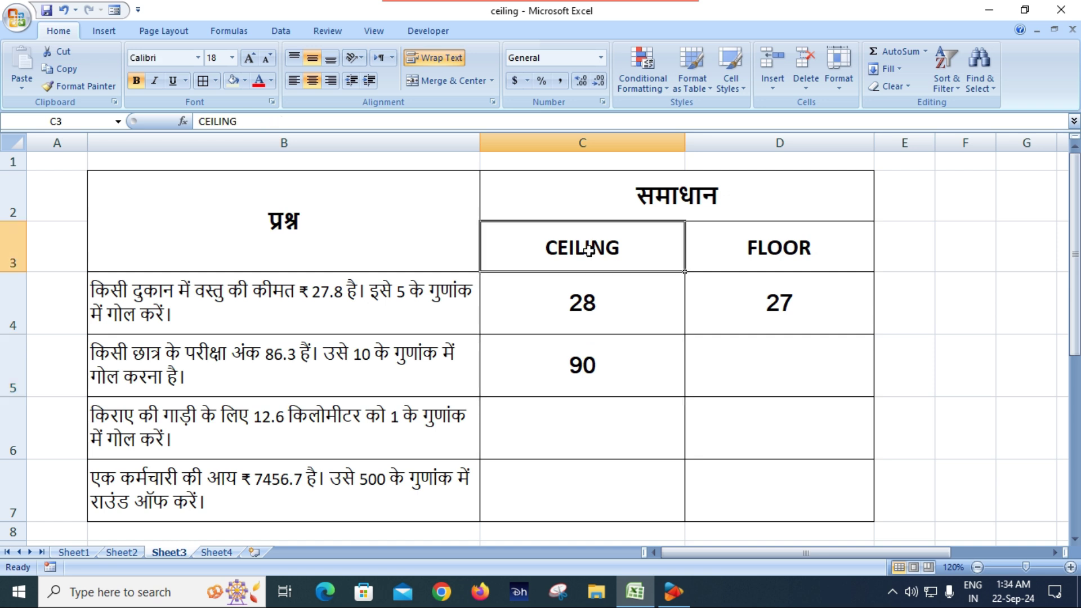
click(630, 366)
click(754, 366)
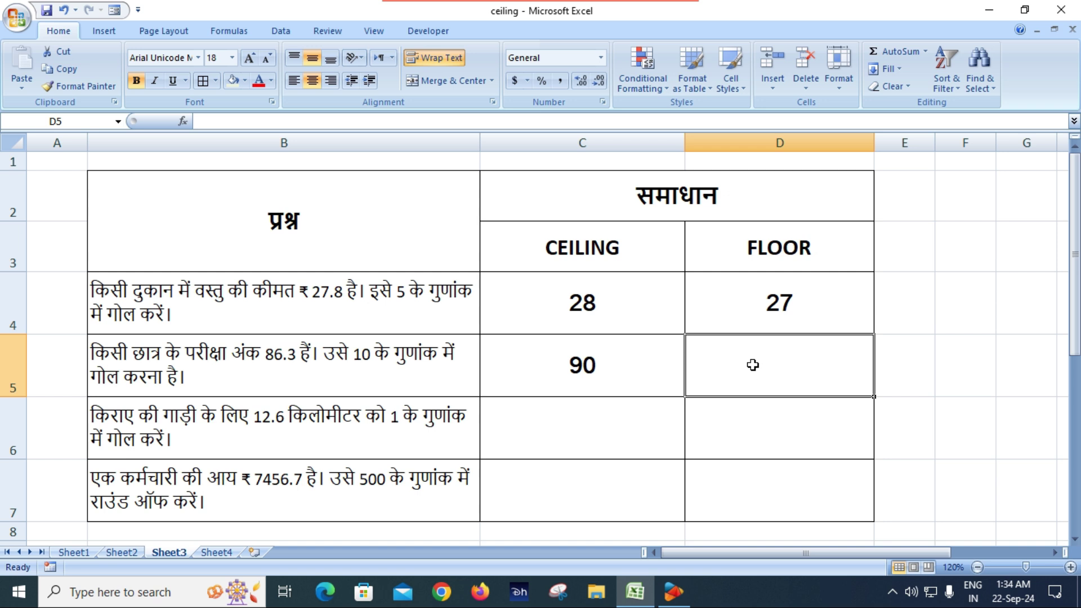
text(=fl)
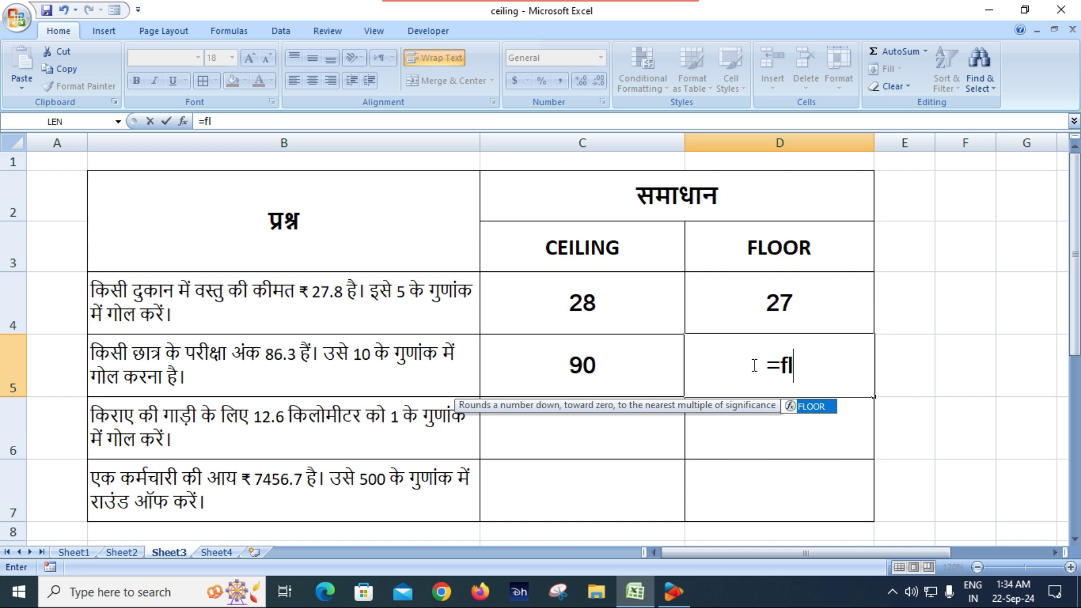
key(Tab)
text(86.3)
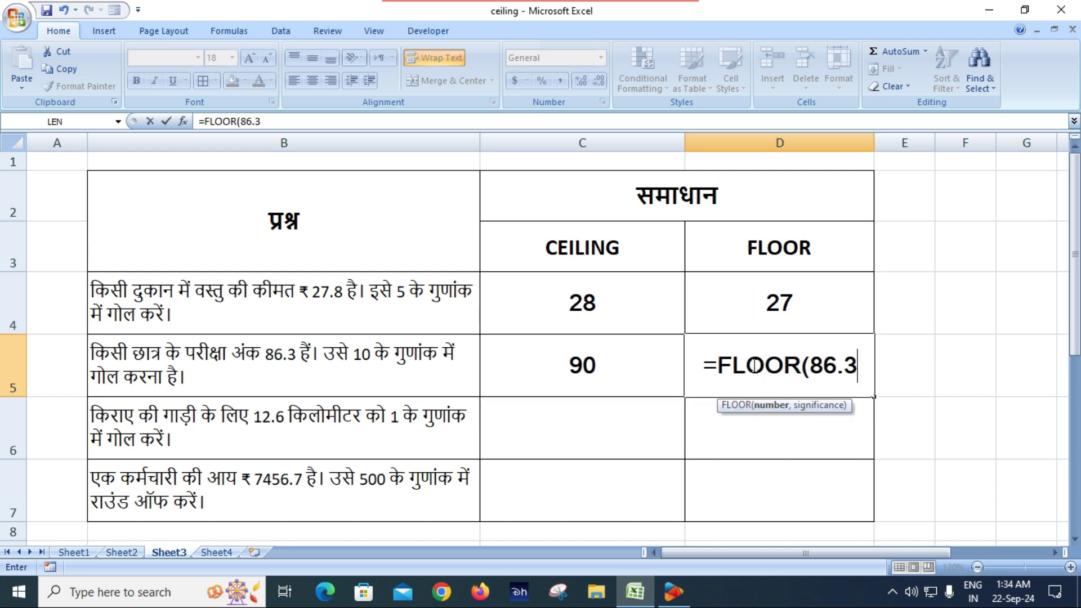
text(,)
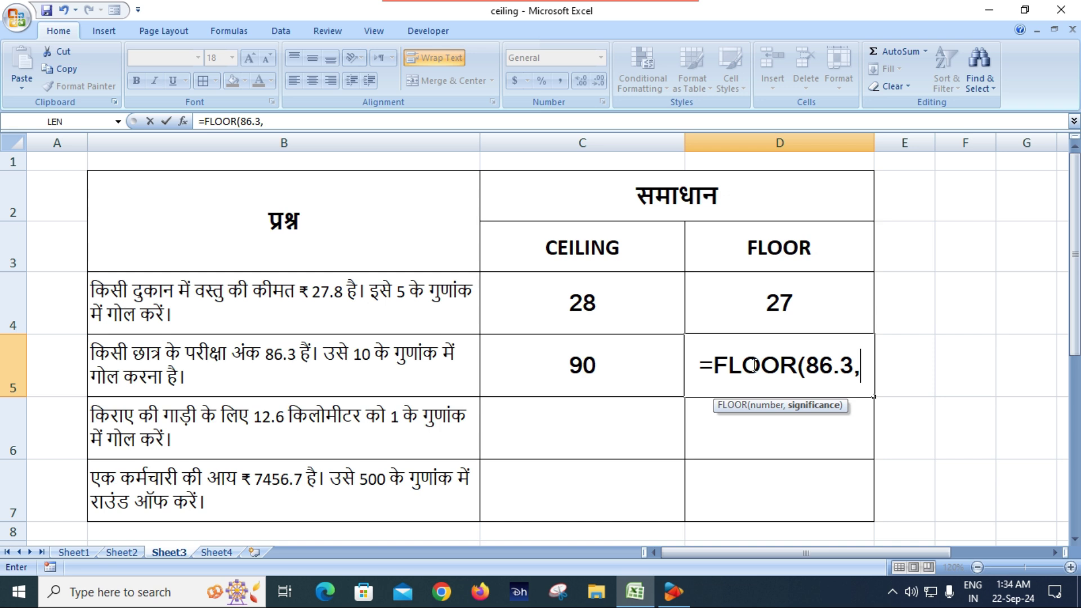
text(10))
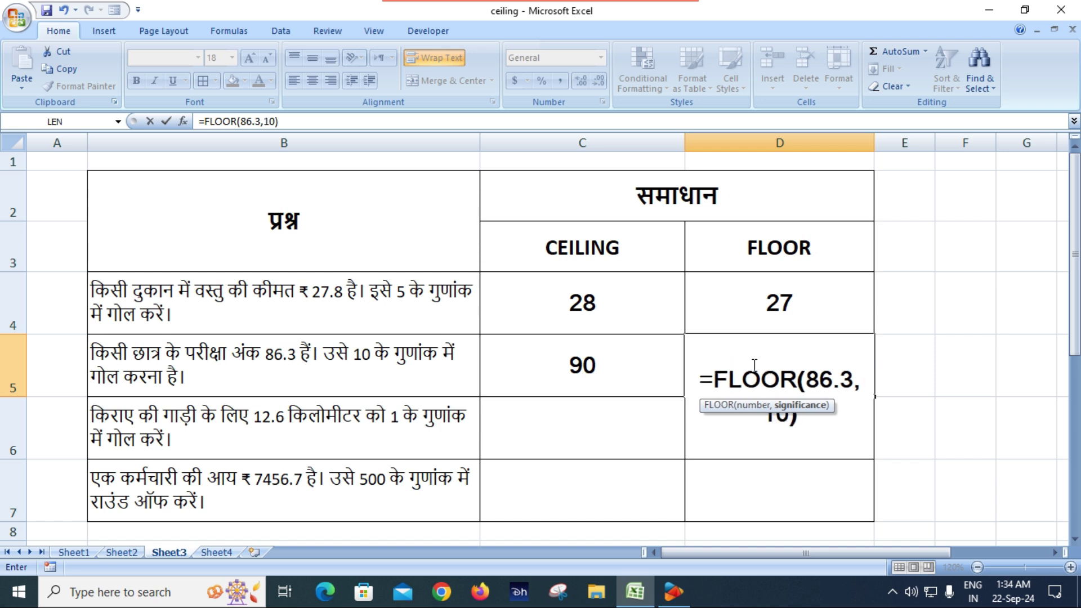
key(Return)
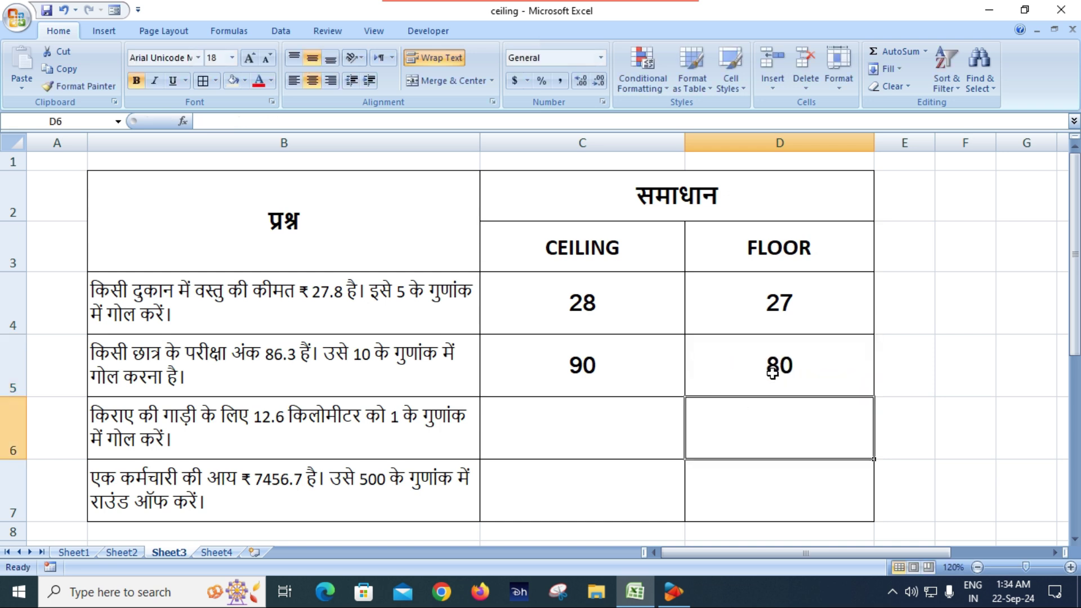
click(771, 371)
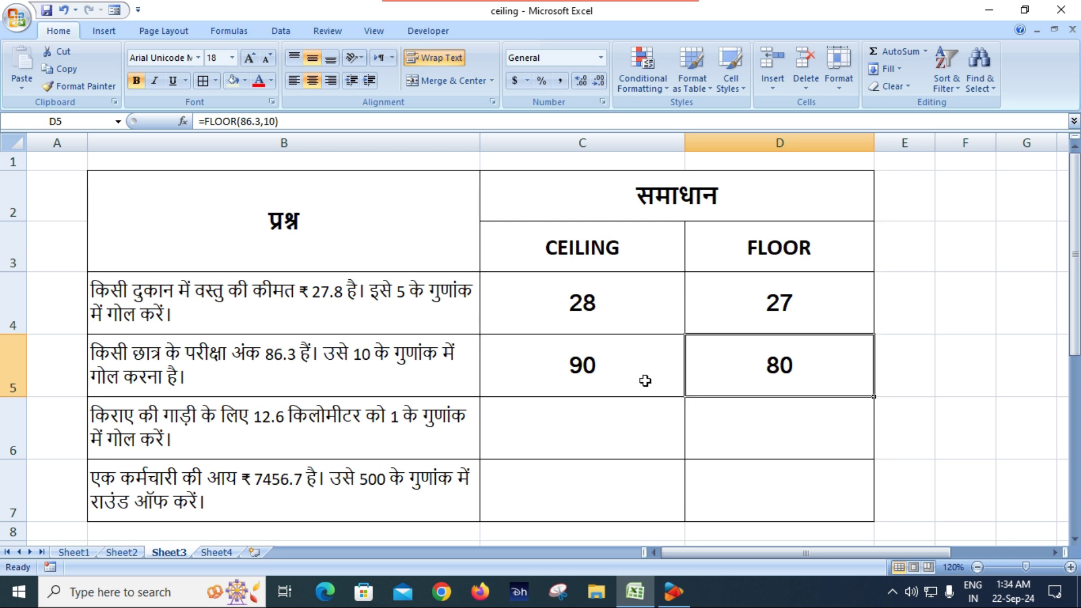
click(588, 365)
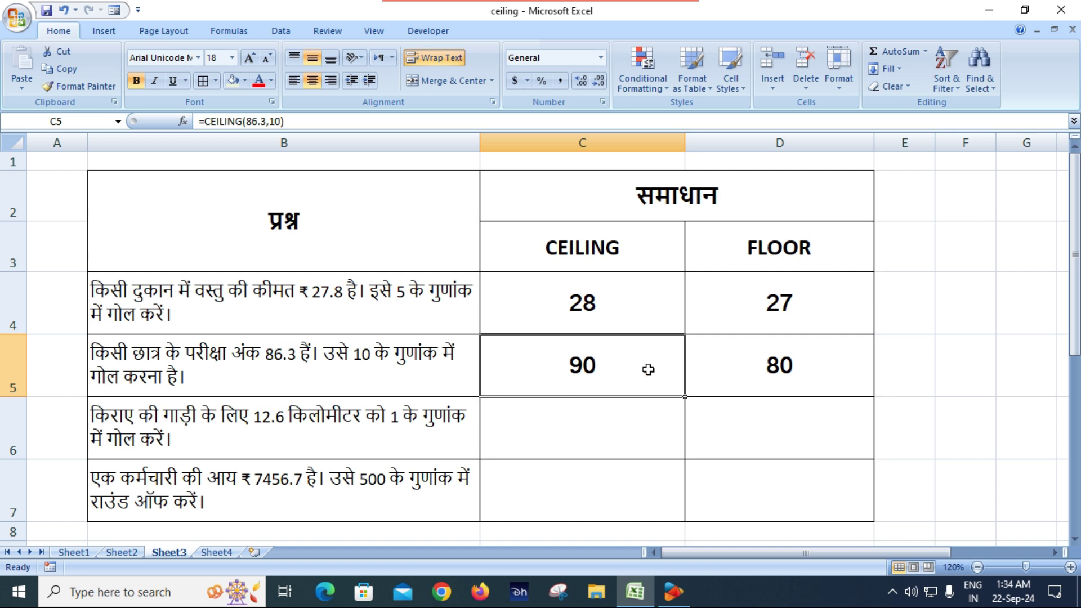
click(789, 367)
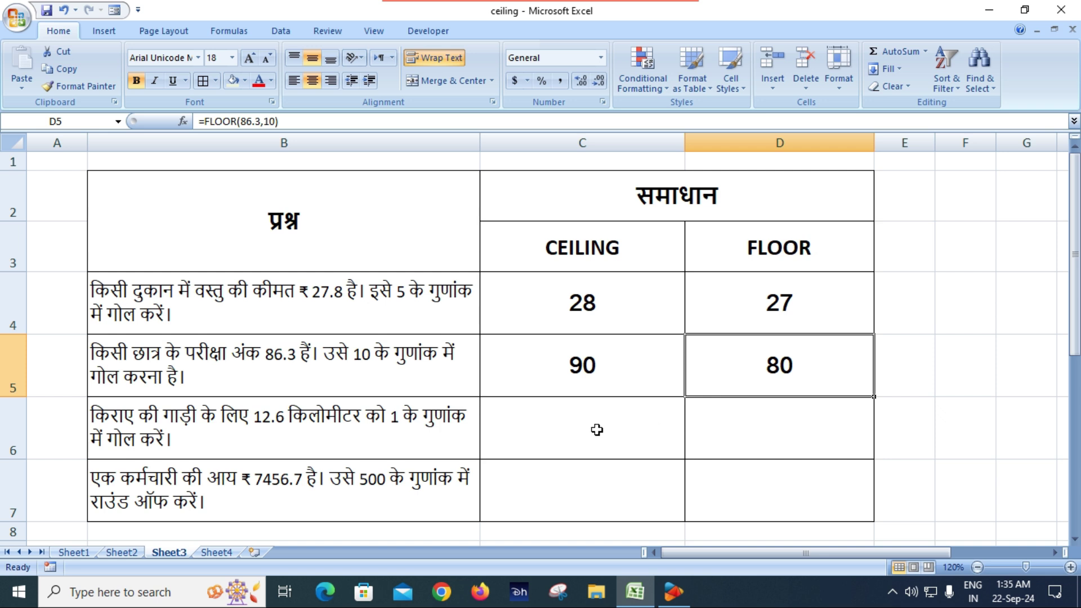
Enter =CEILING(12.6,1) in C6 to round the rental car's kilometres up to a multiple of 1
click(204, 440)
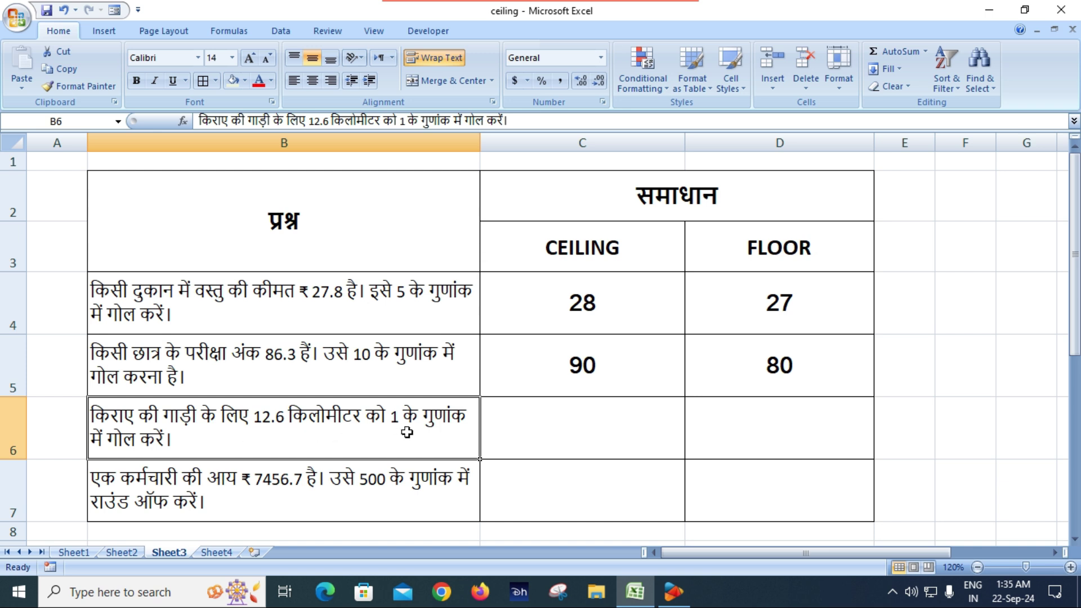
click(586, 431)
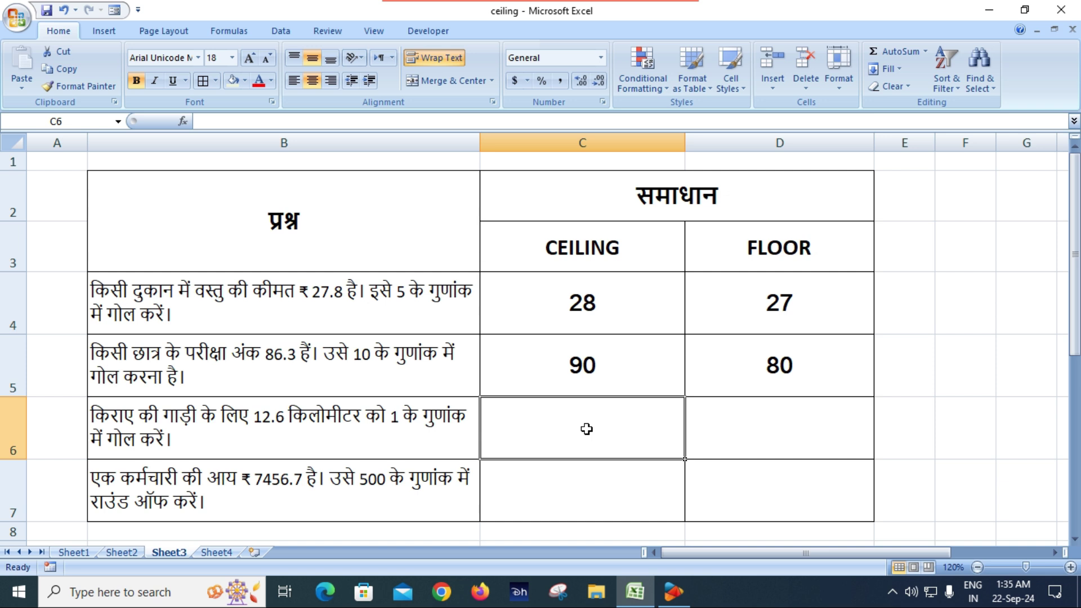
text(=ce)
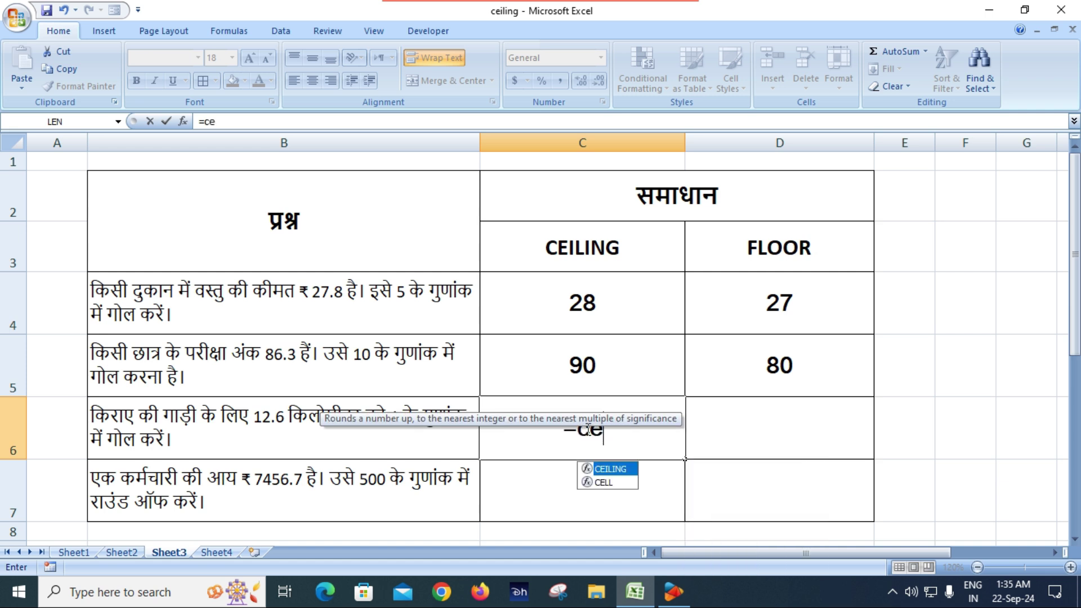
key(Tab)
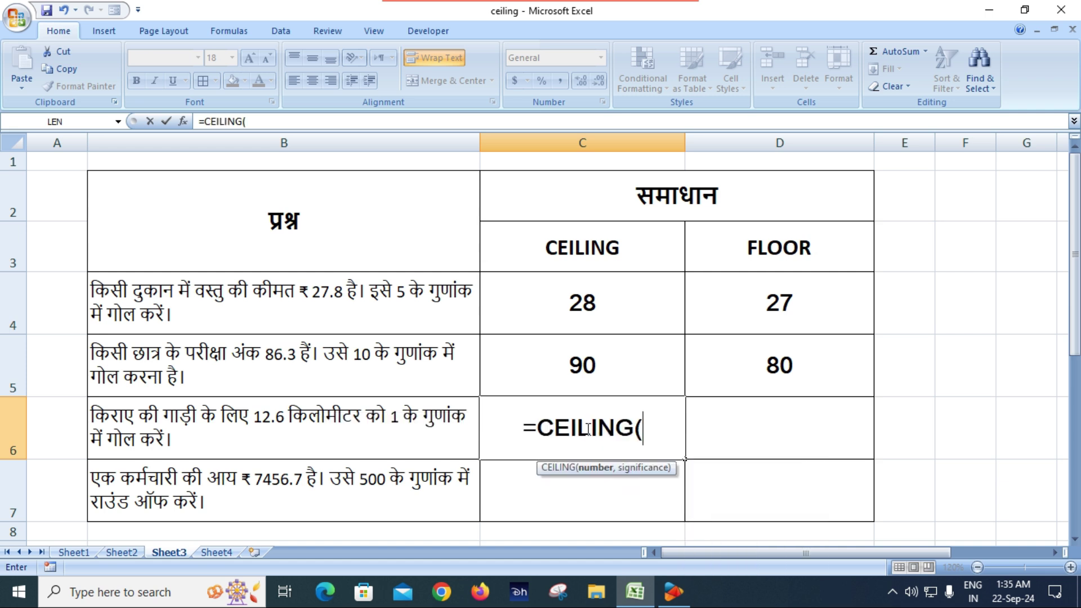
text(12.)
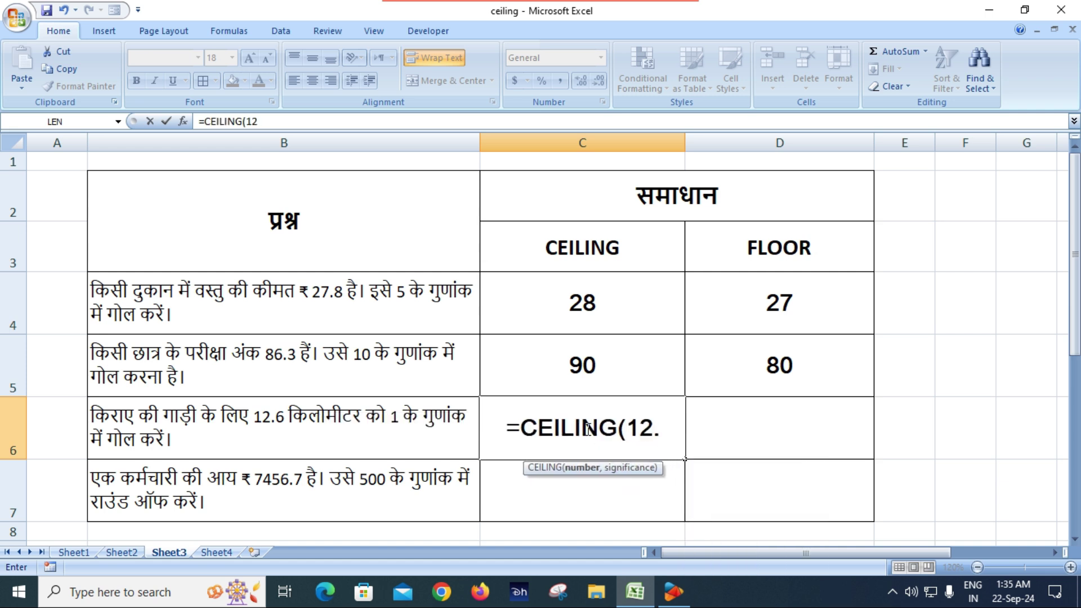
text(6,)
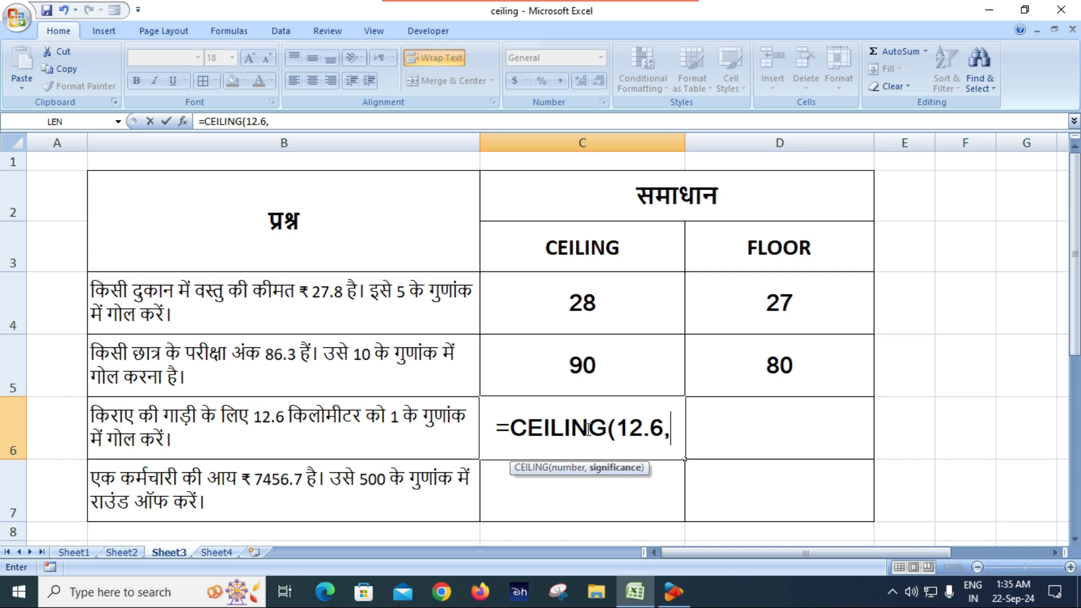
text(1))
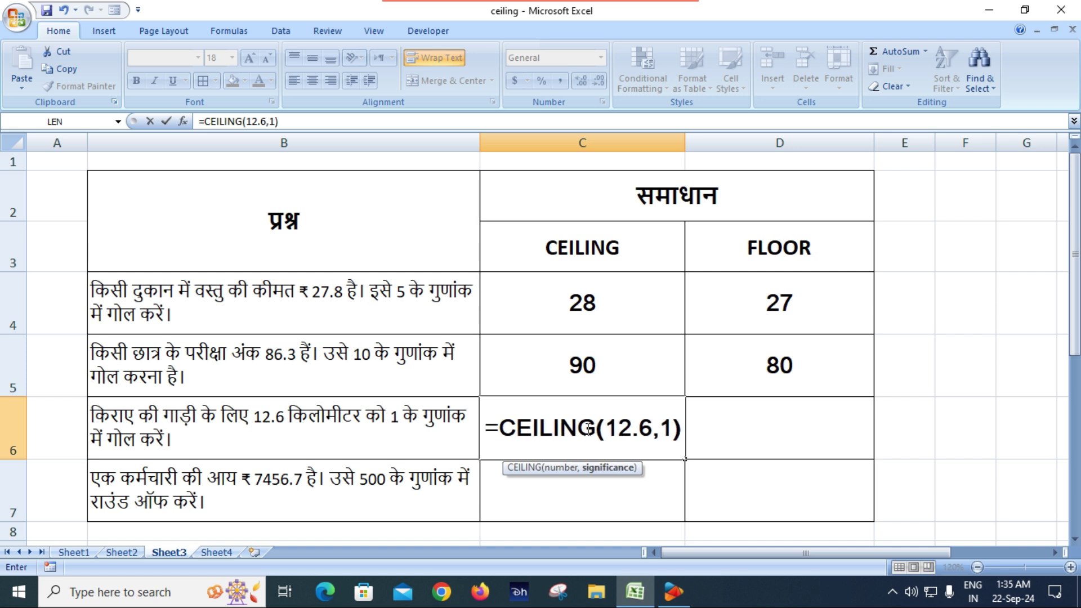
key(Return)
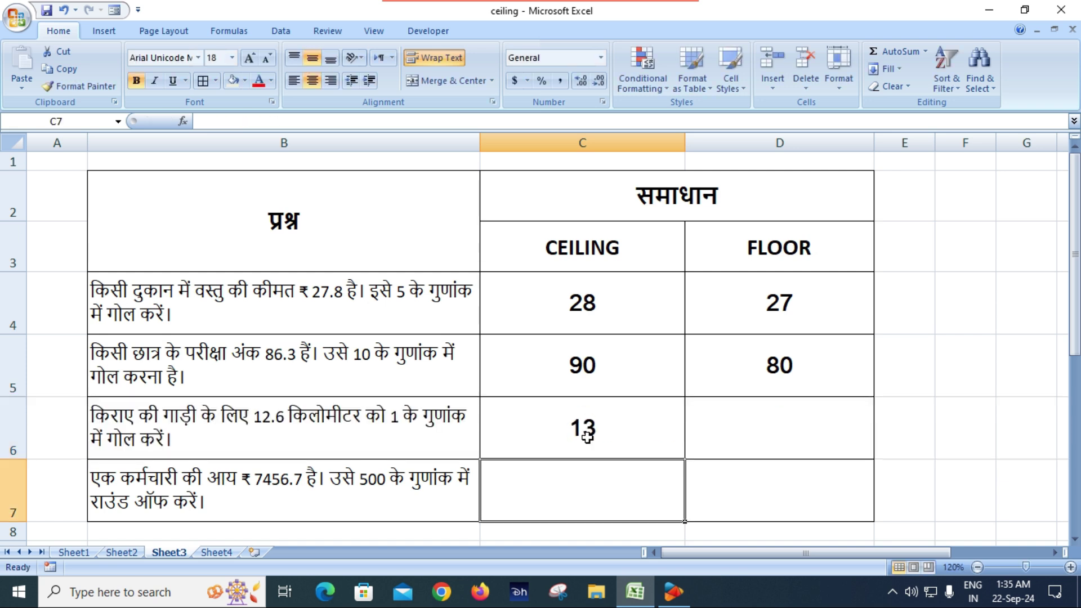
click(586, 437)
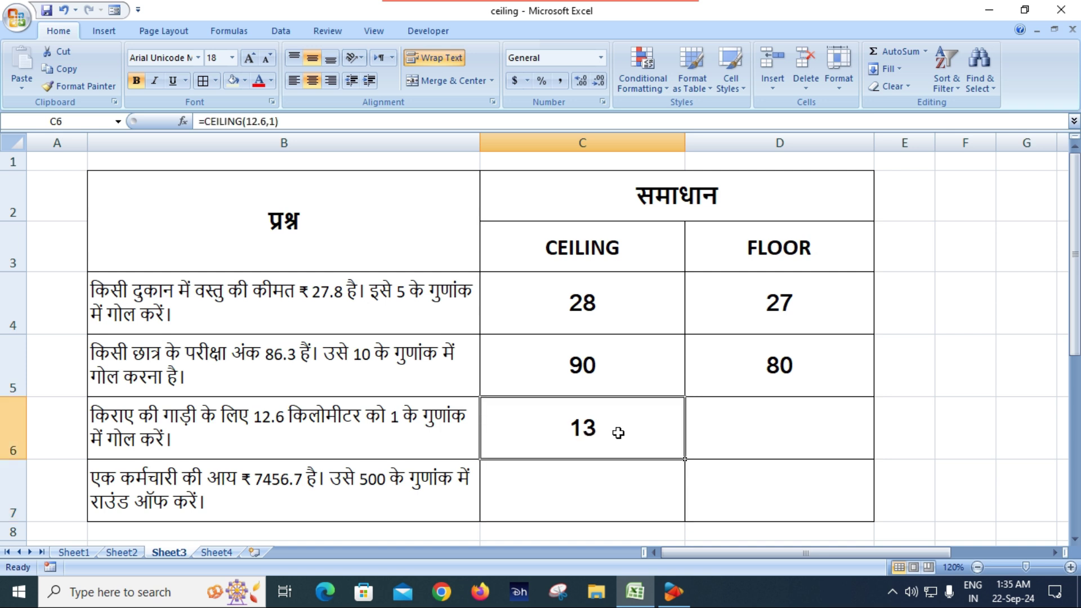
Enter =FLOOR(12.6,1) in D6 to round the rental car's kilometres down to a multiple of 1
click(780, 422)
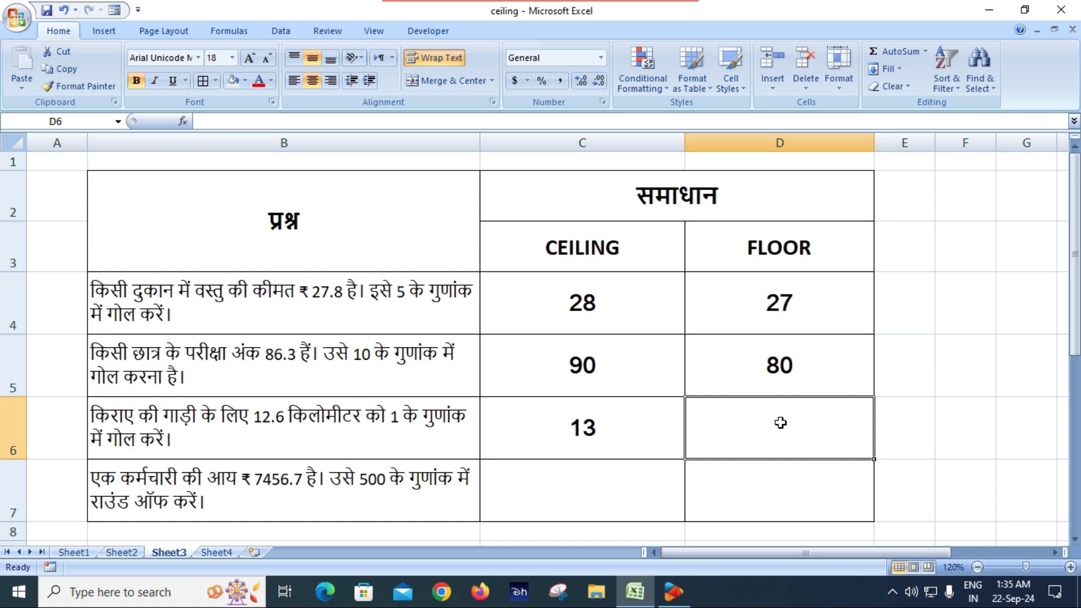
text(=f)
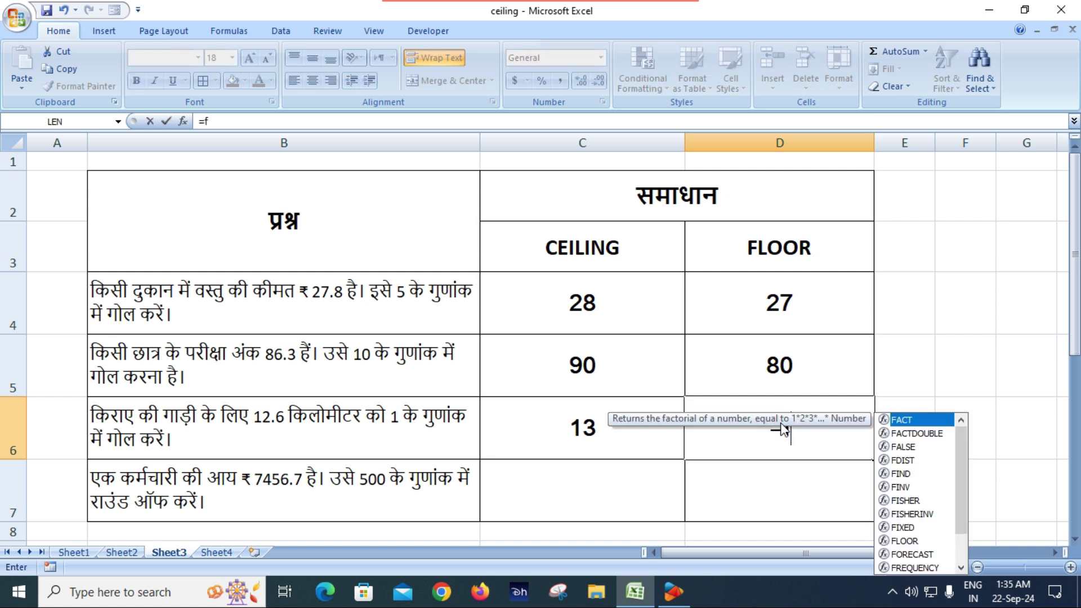
text(lo)
key(Tab)
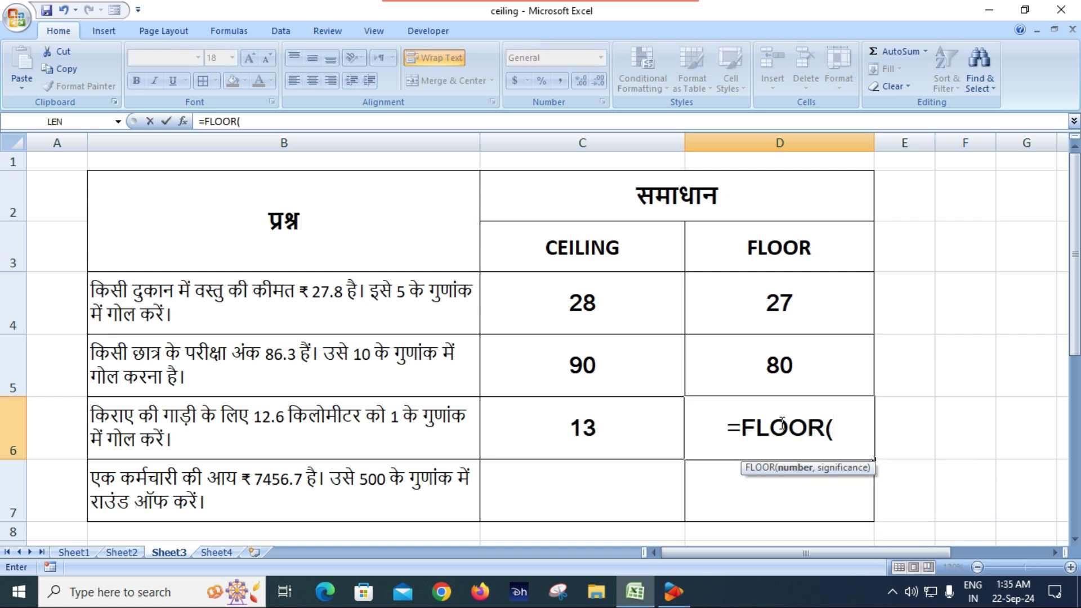
text(12.6)
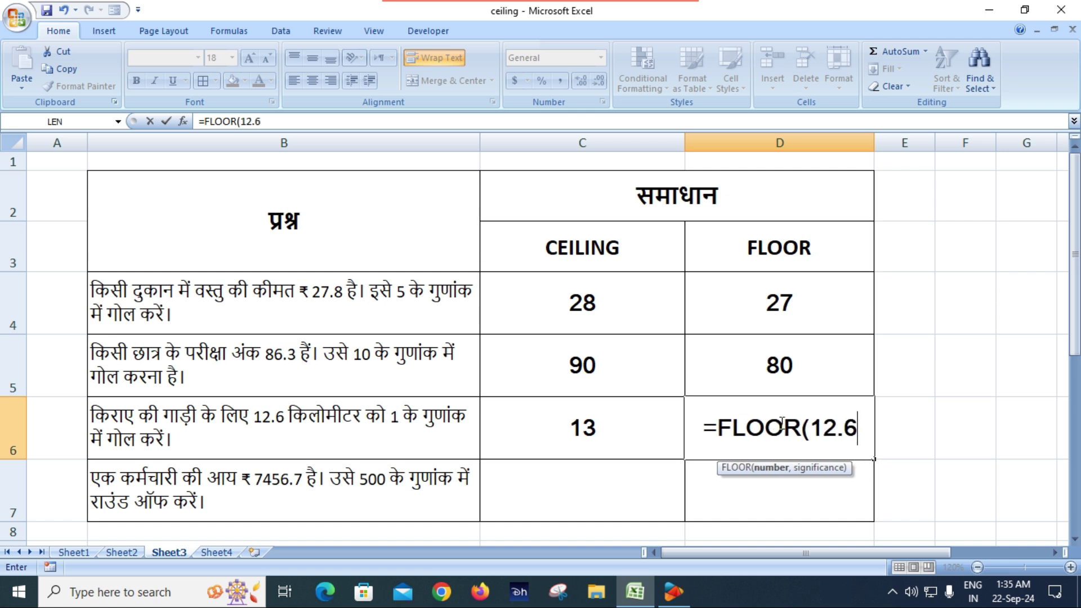
text(,1))
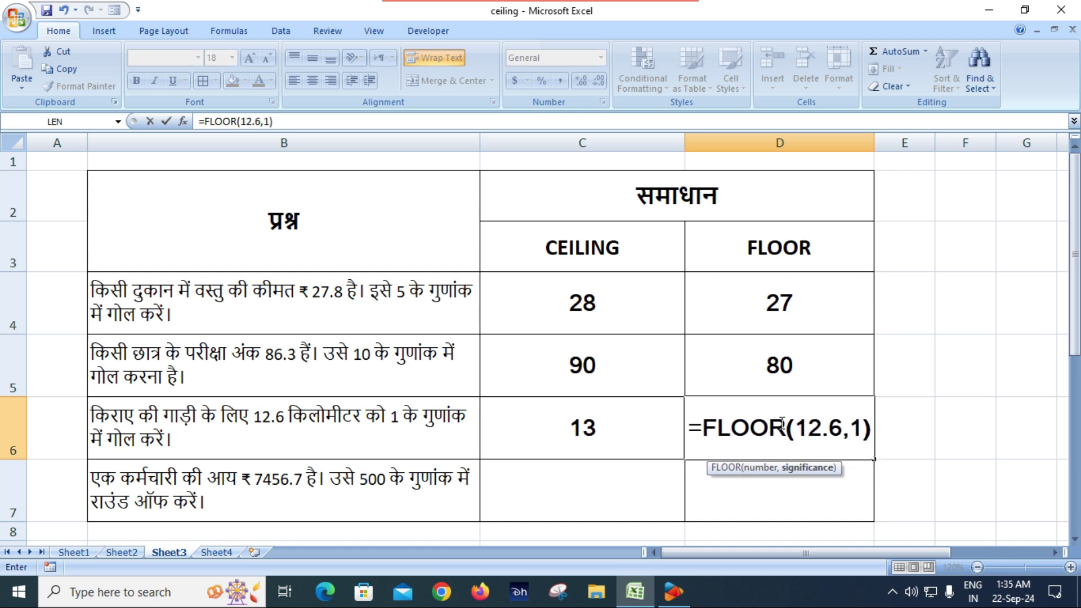
key(Return)
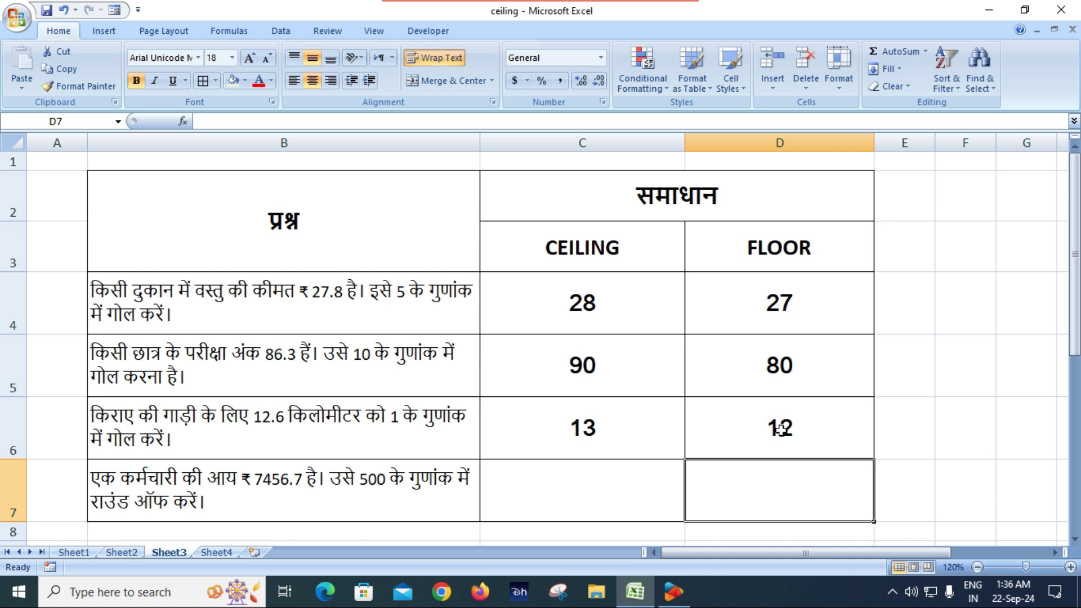
click(768, 430)
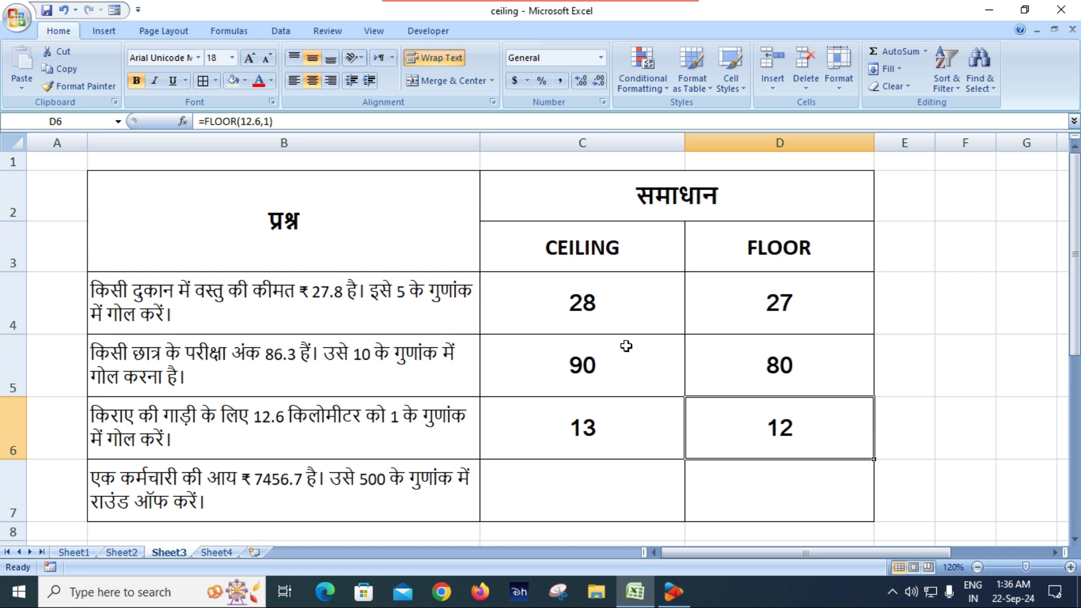
Enter =CEILING(7456.7,500) in C7 to round the employee's income up to a multiple of 500
scroll(626, 346, down, 1)
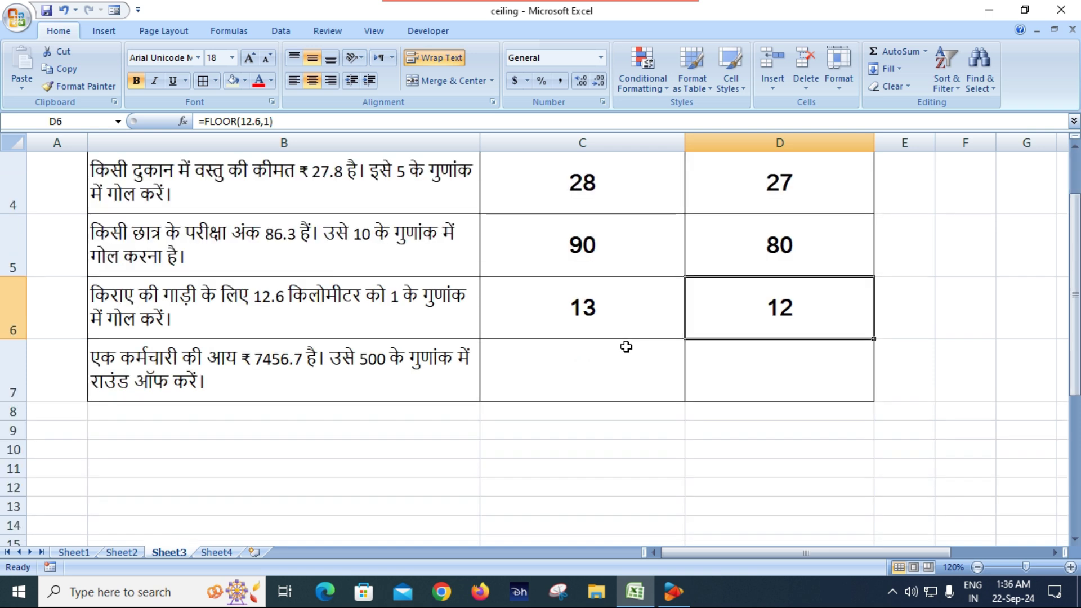
scroll(626, 347, up, 1)
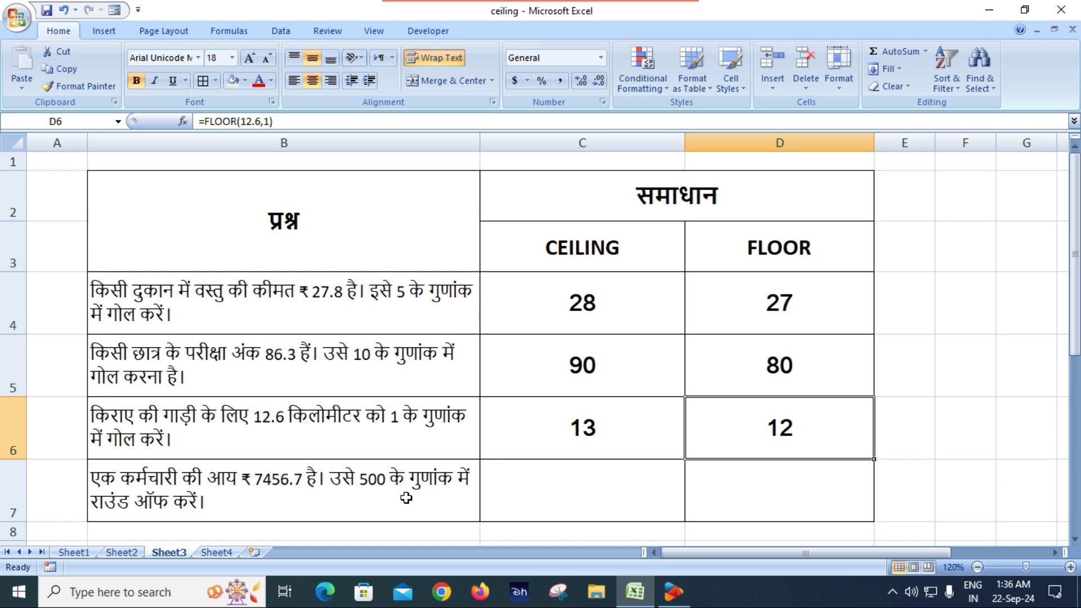
click(571, 482)
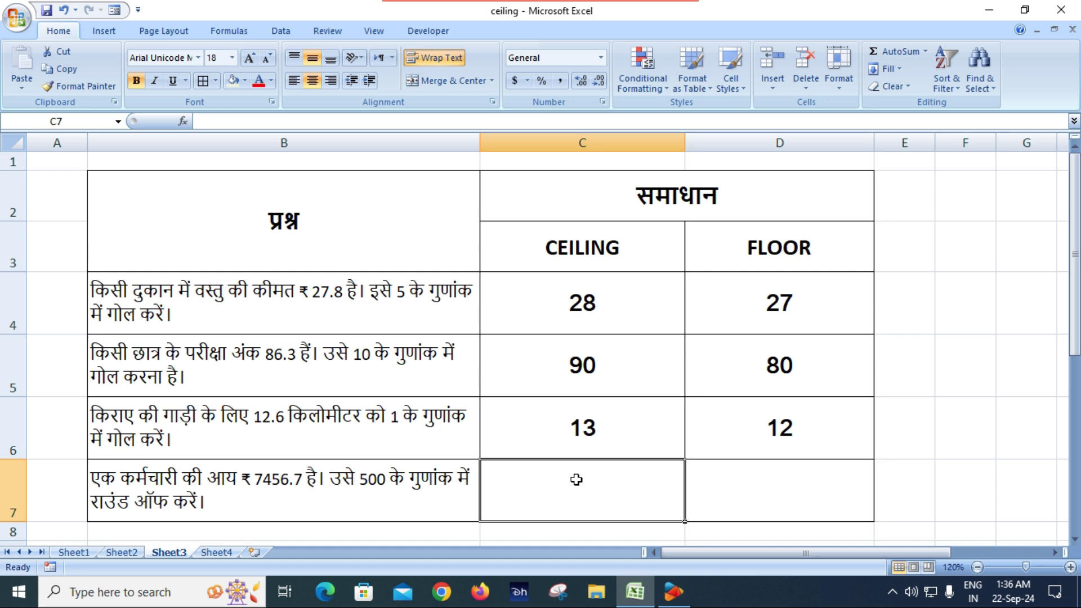
text(=)
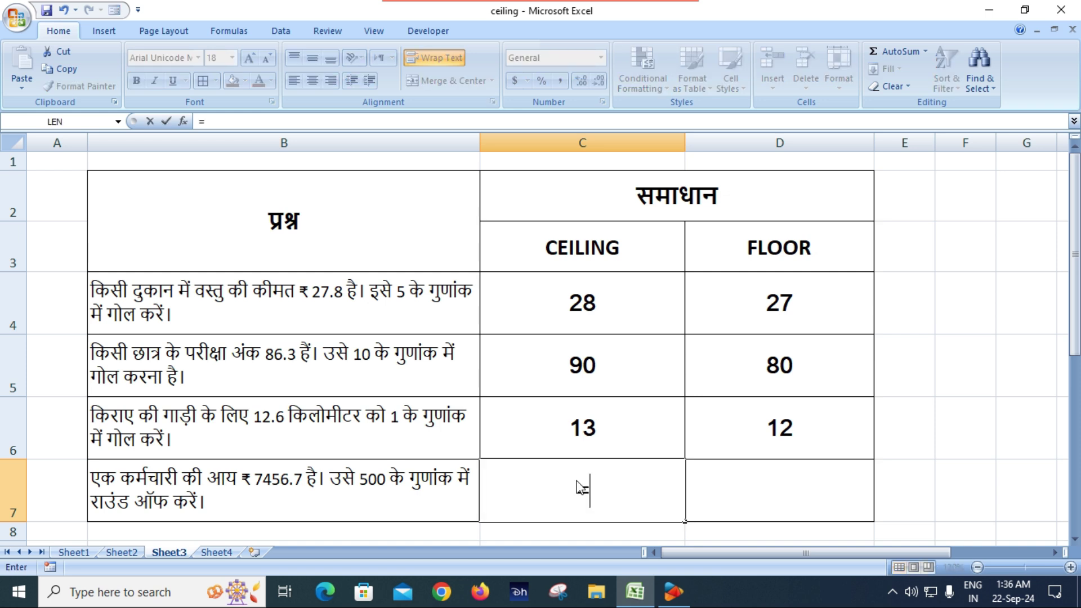
text(ce)
key(Tab)
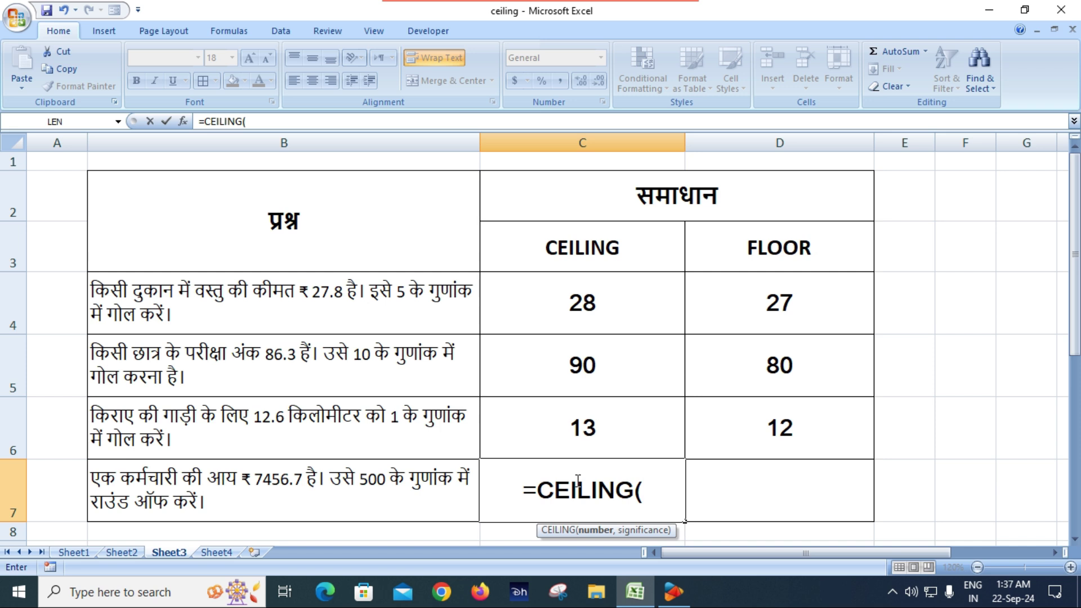
text(7456.7,)
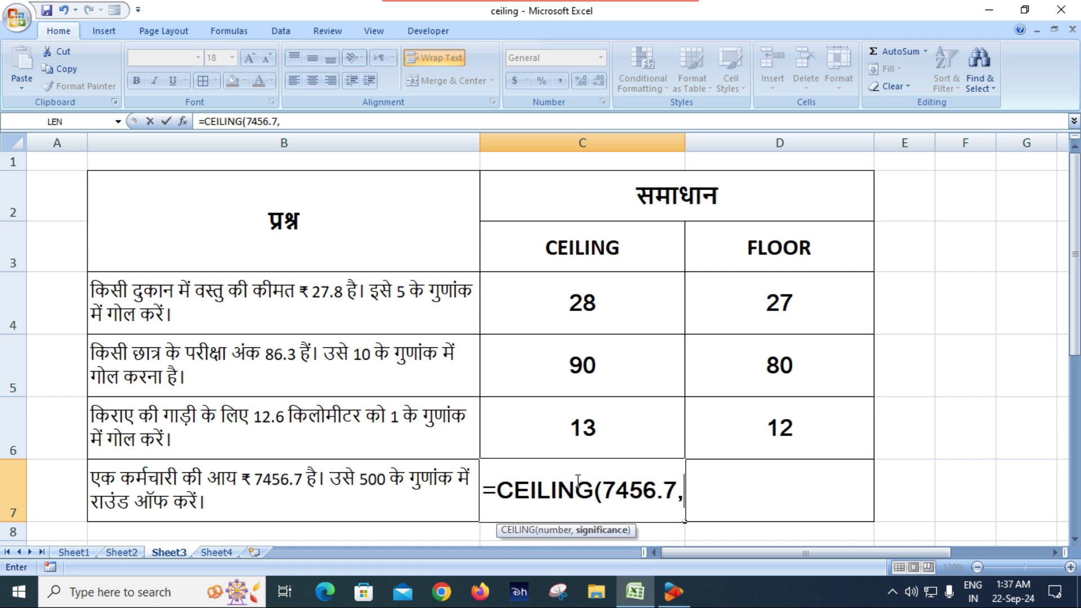
text(500)
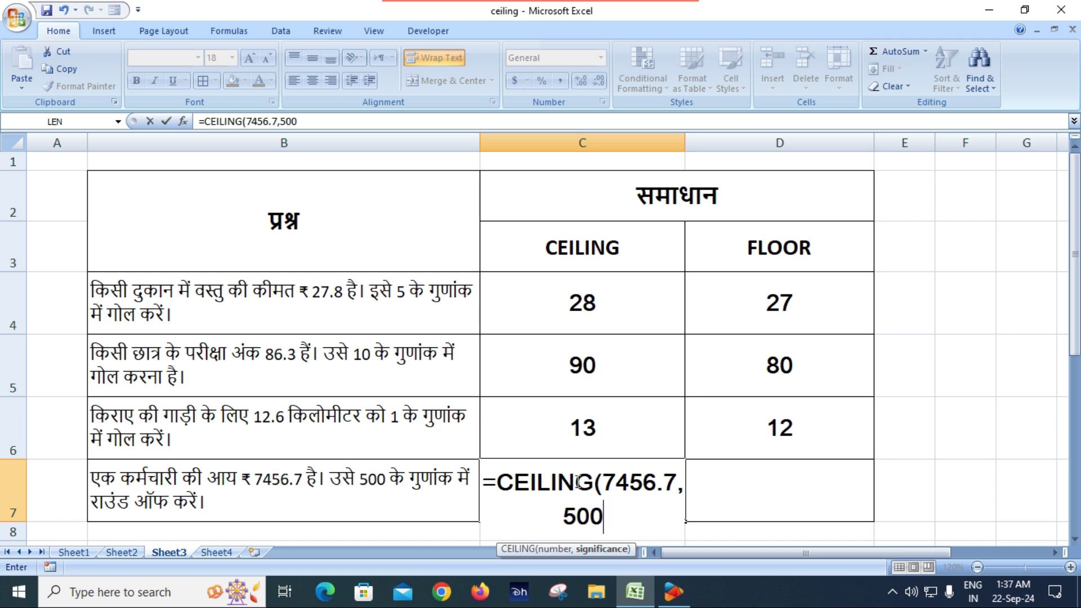
text())
key(Return)
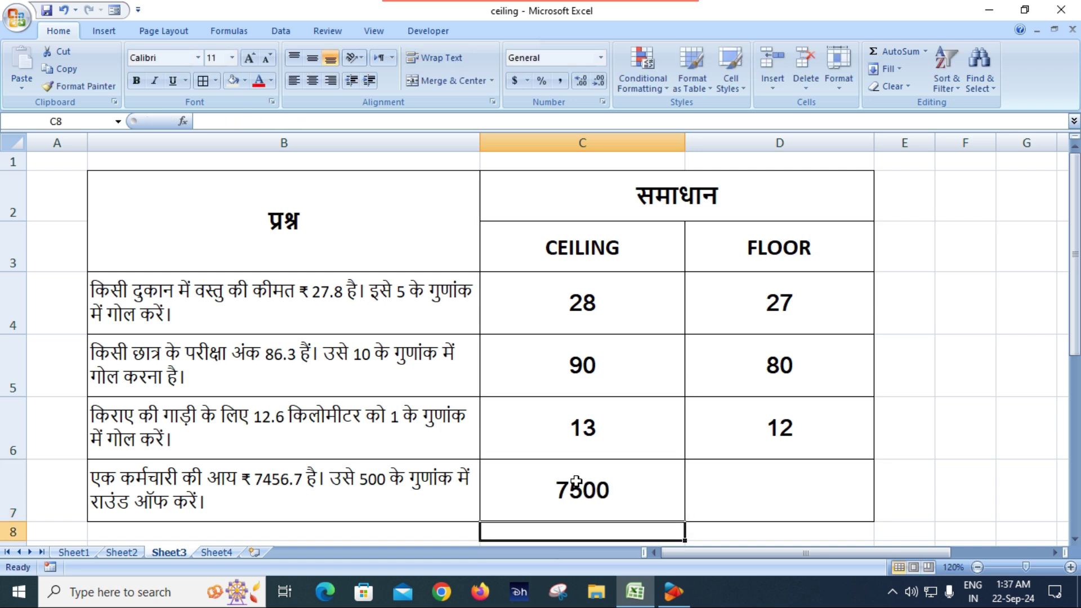
click(616, 478)
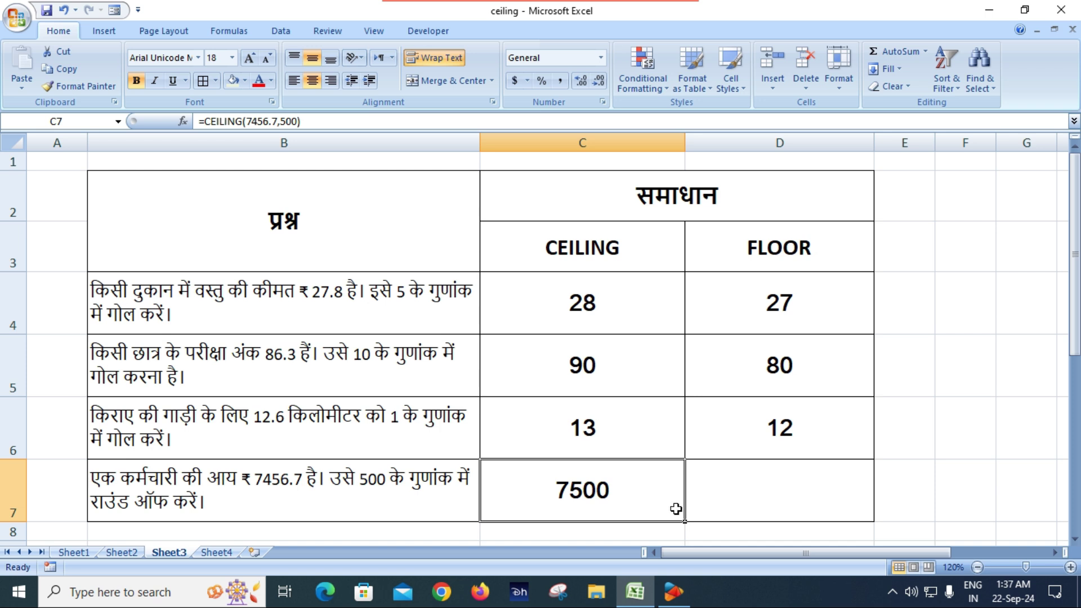
Enter =FLOOR(7456.7,500) in D7 to round the employee's income down to a multiple of 500, and compare it with C7
click(766, 484)
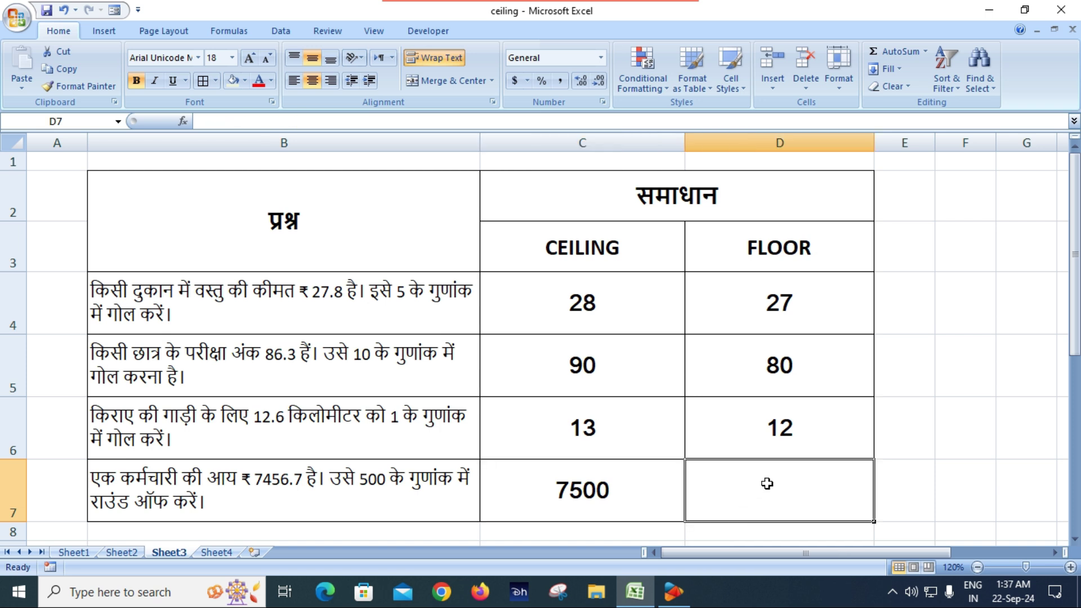
click(626, 492)
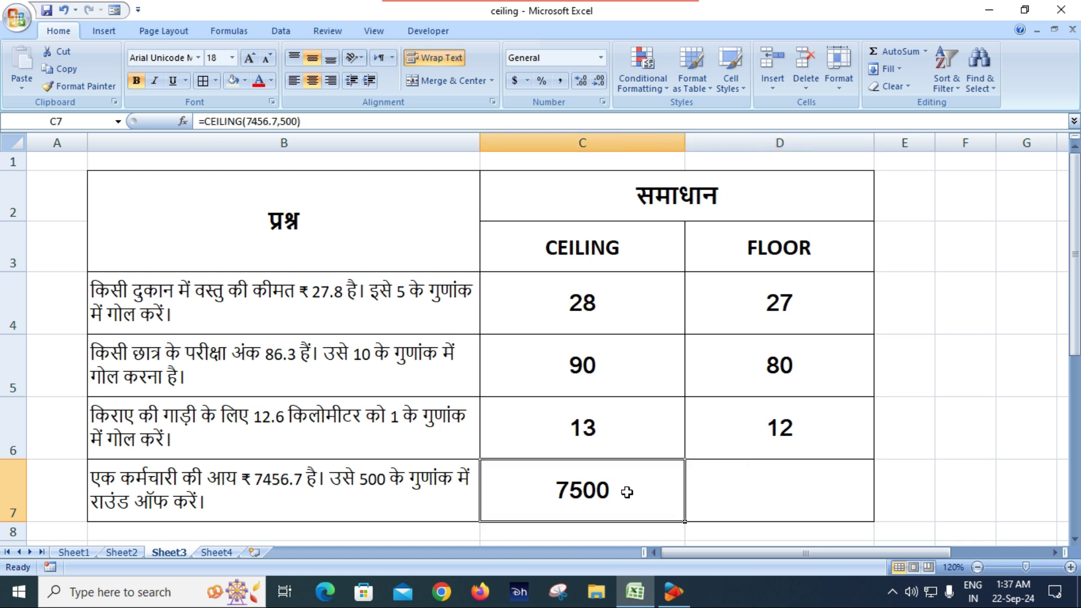
click(755, 493)
text(=fl)
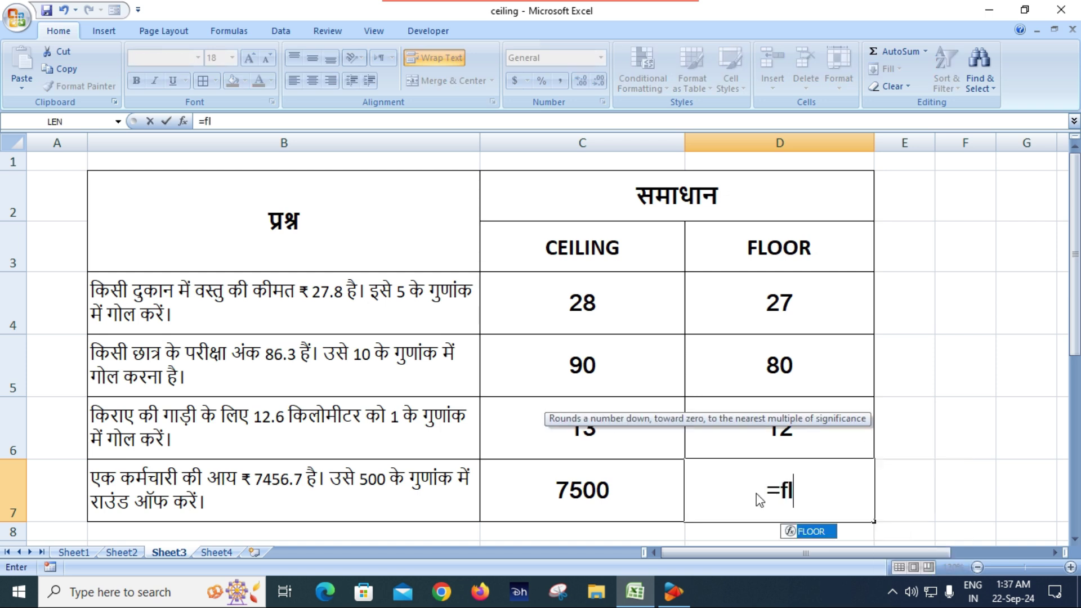
key(Tab)
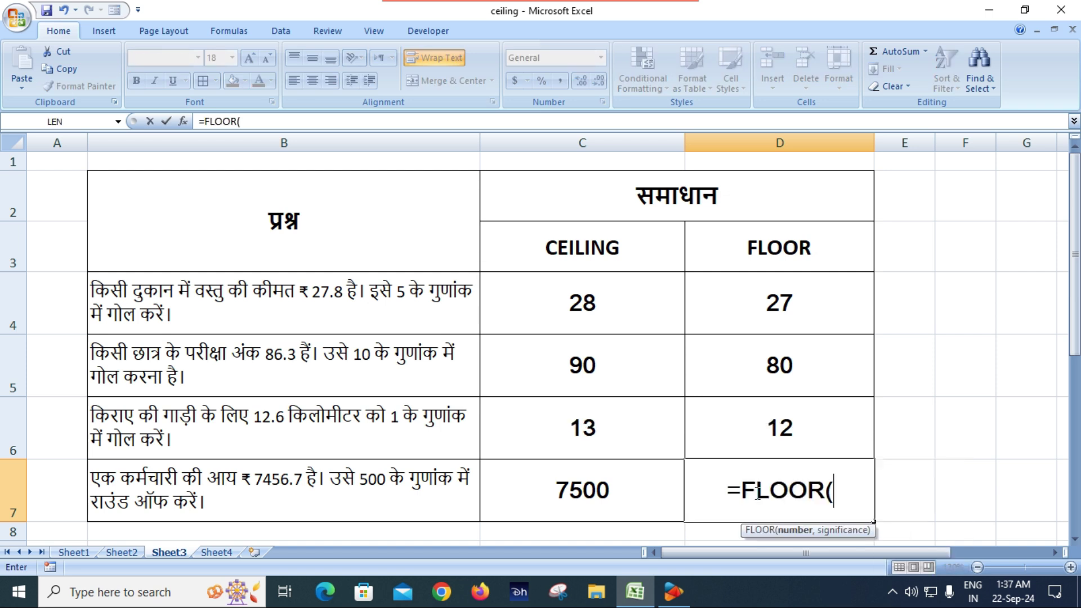
text(7456.7,500)
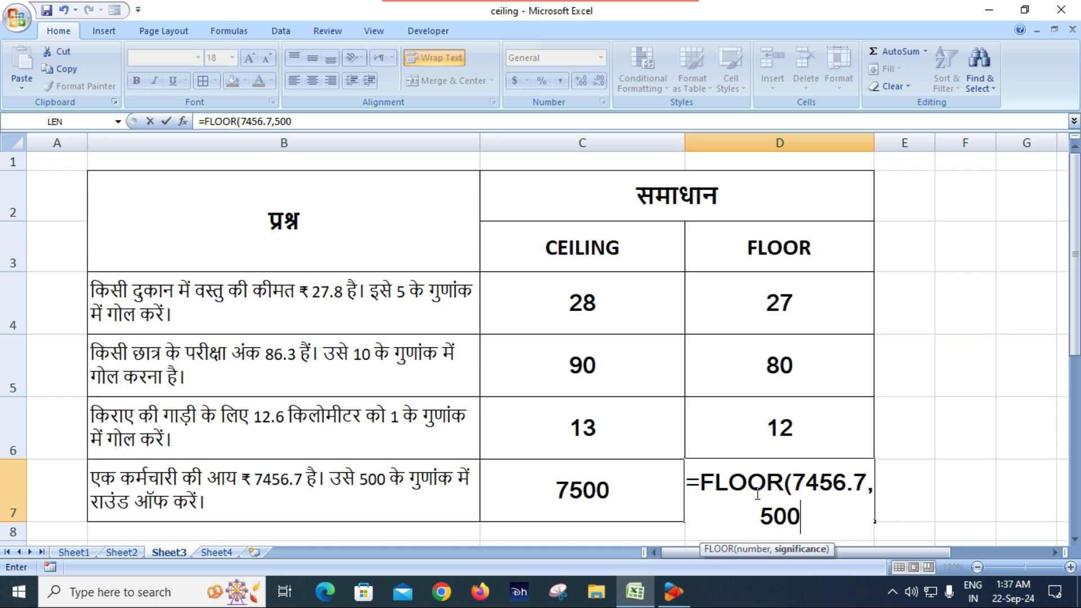
text())
key(Return)
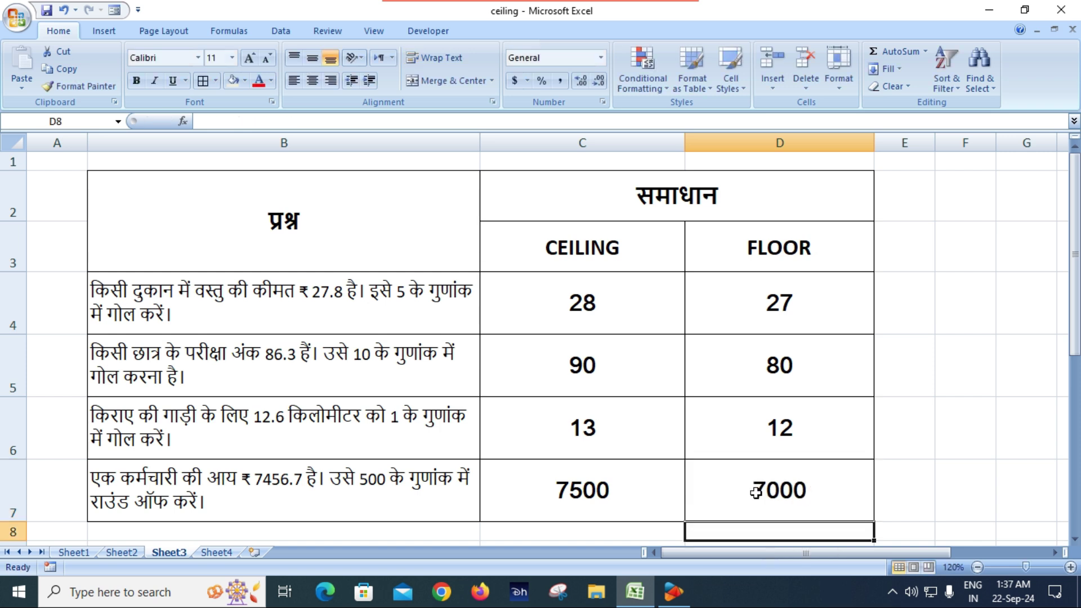
click(755, 491)
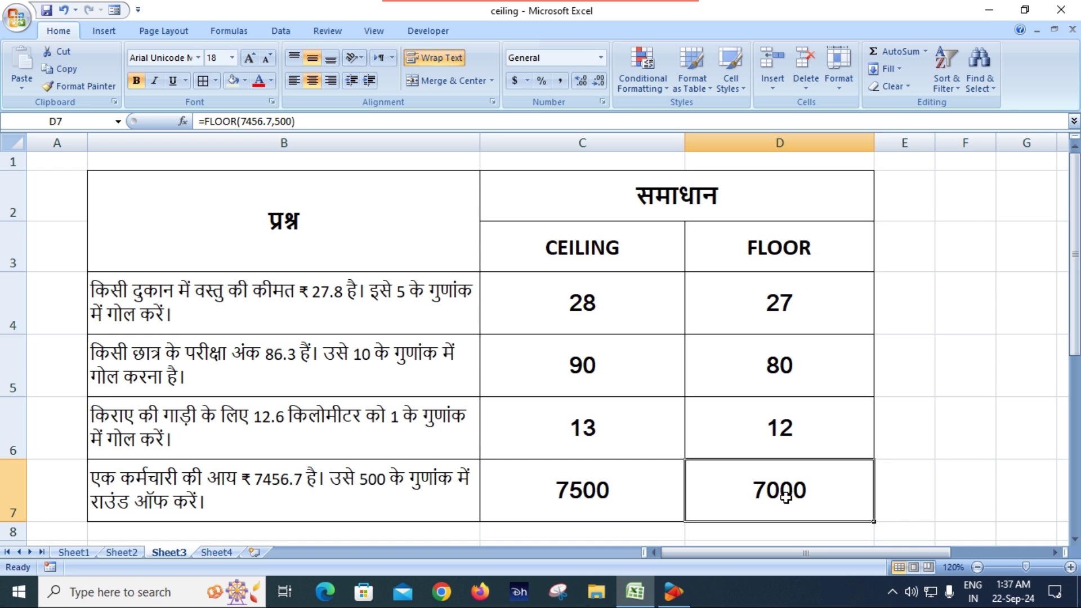
click(589, 488)
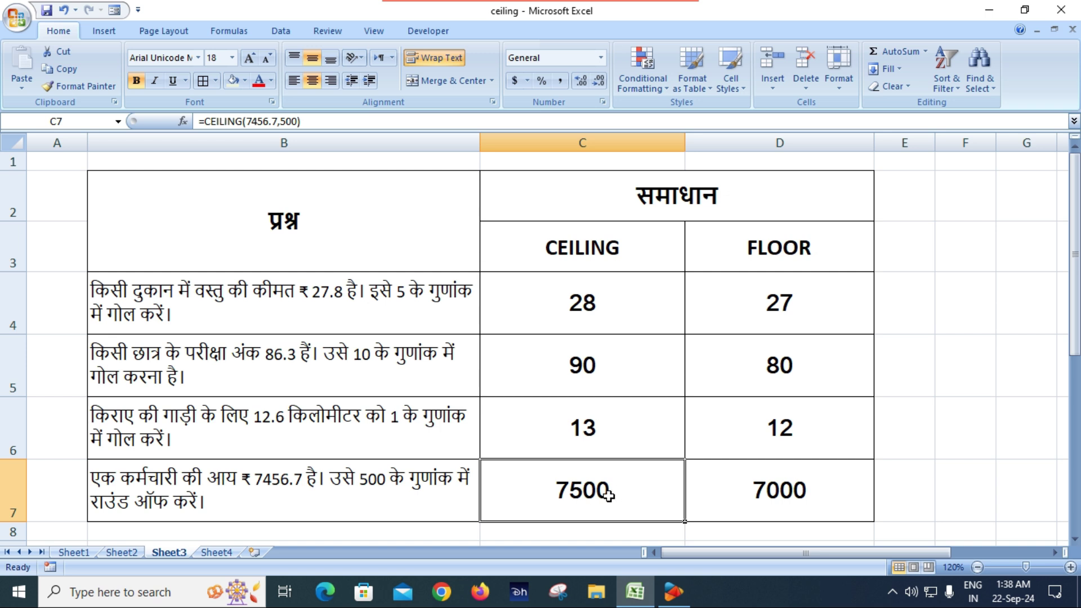
click(766, 489)
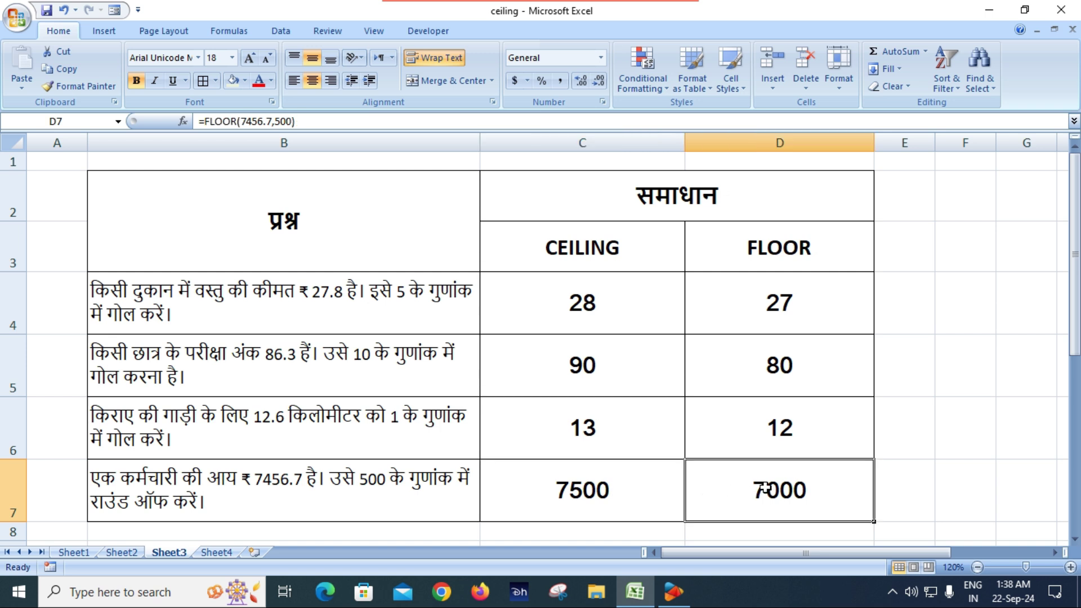
scroll(726, 489, down, 1)
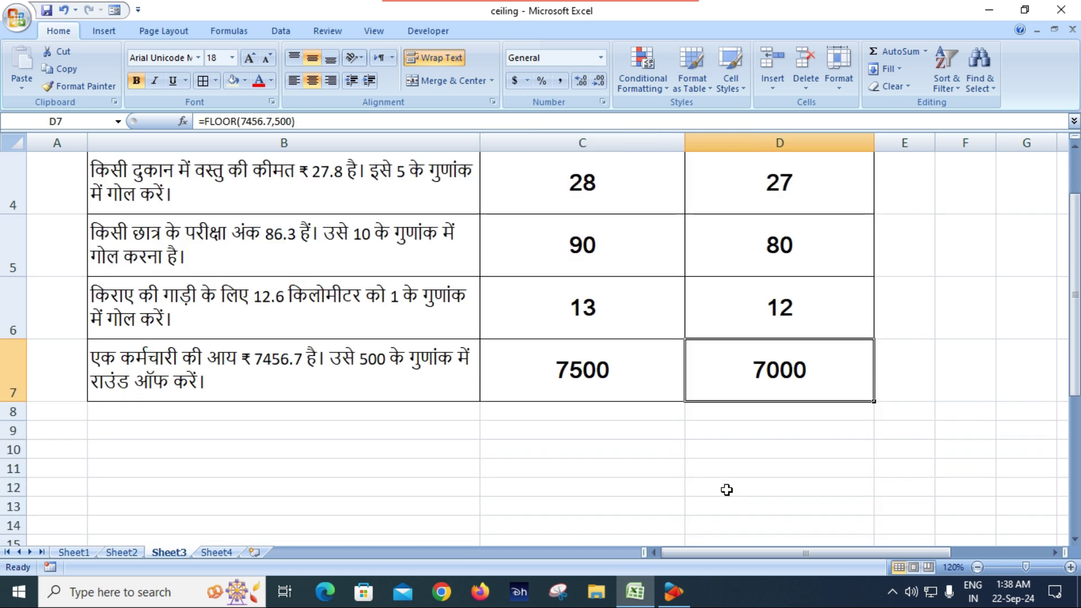
scroll(652, 482, up, 1)
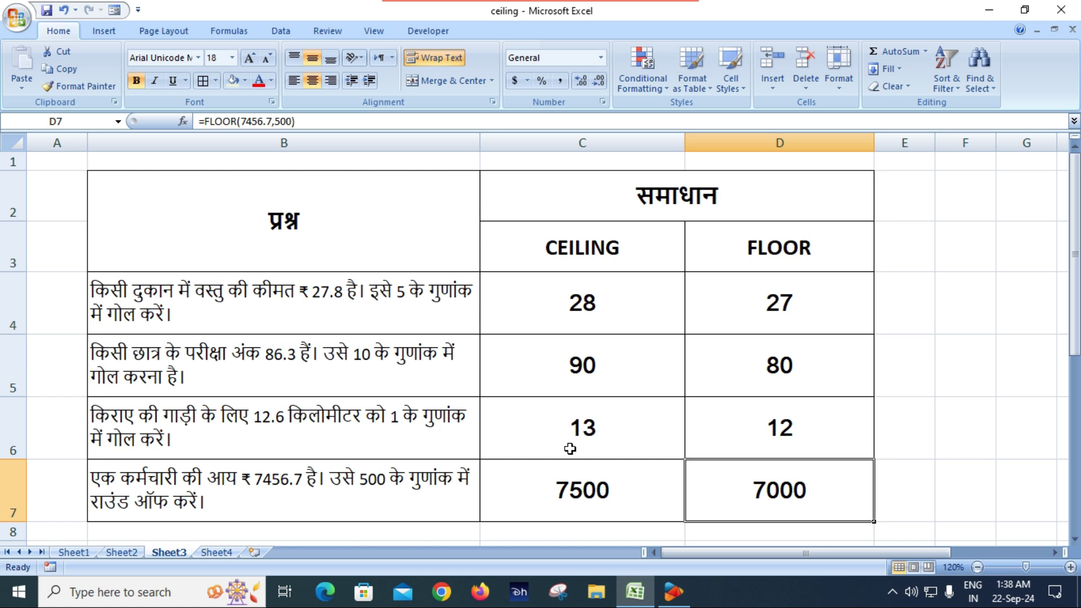
Review the questions in B4 and B5, and the CEILING and FLOOR columns of the number table on Sheet2
click(278, 308)
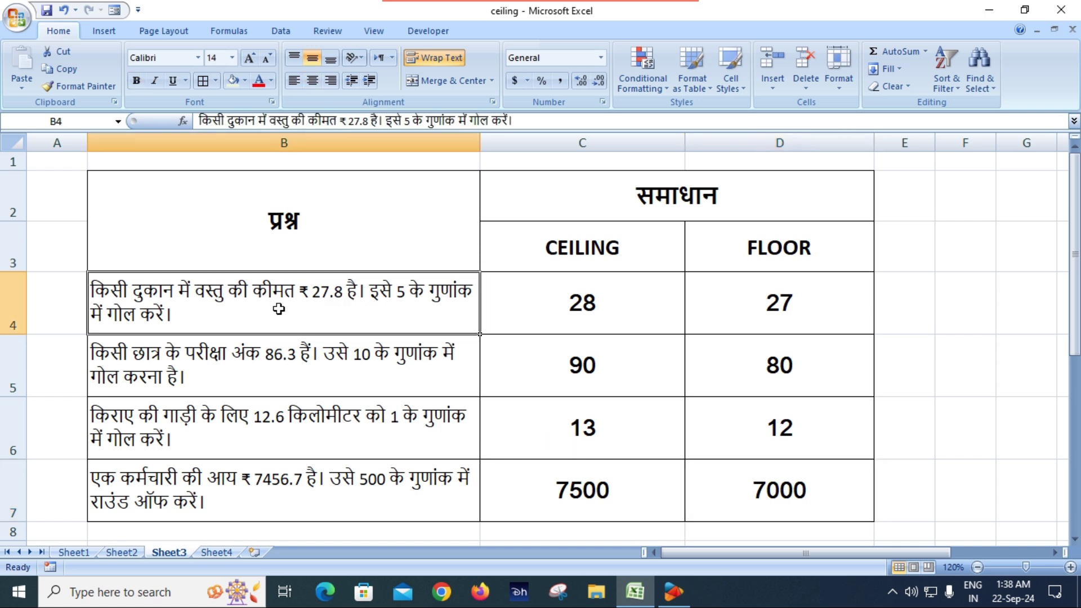
click(391, 354)
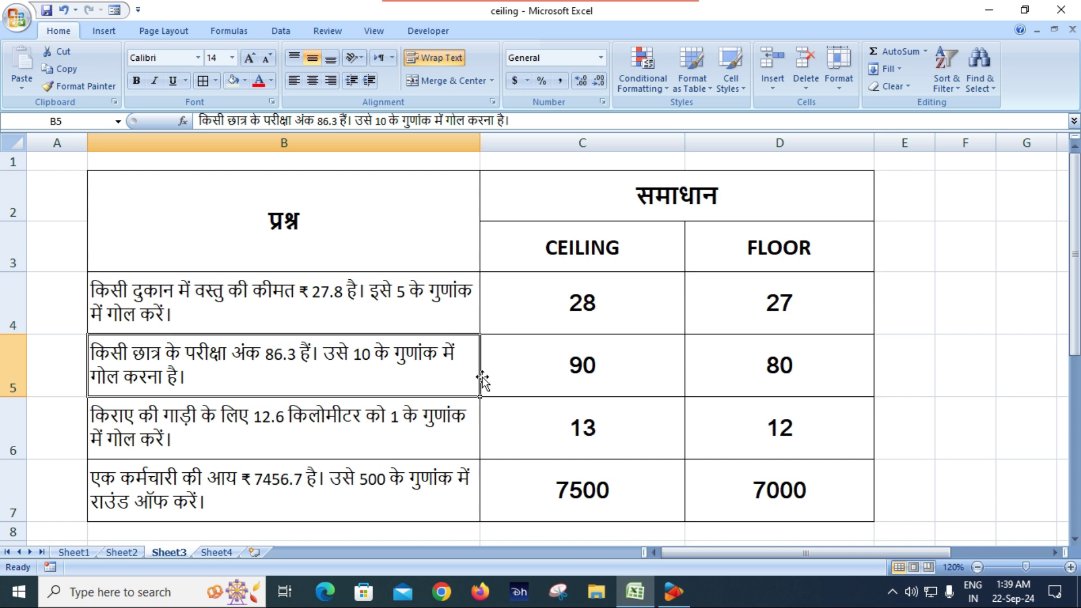
click(396, 314)
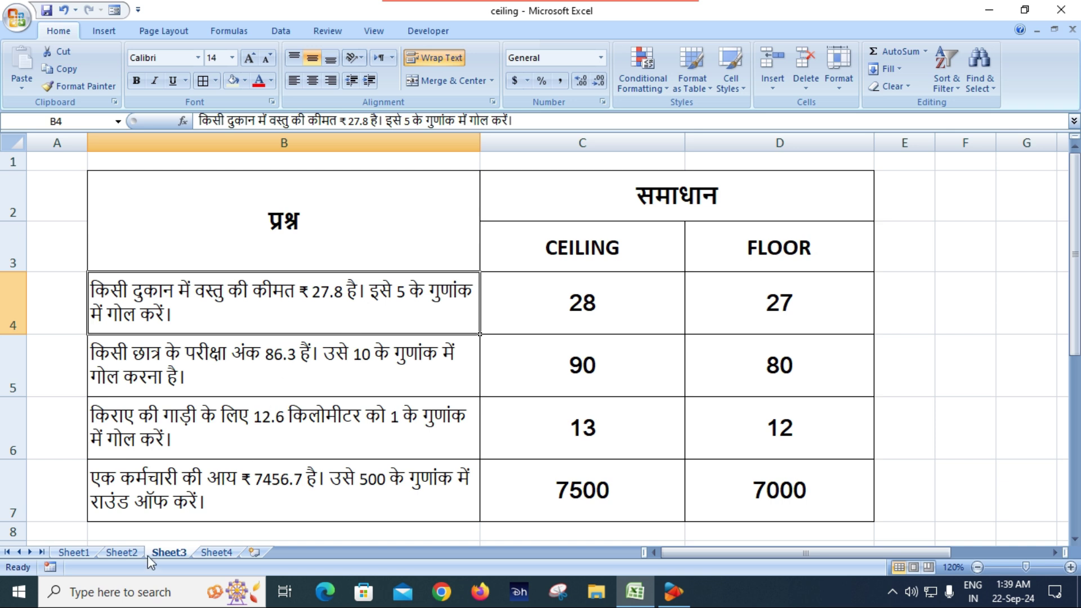
click(129, 552)
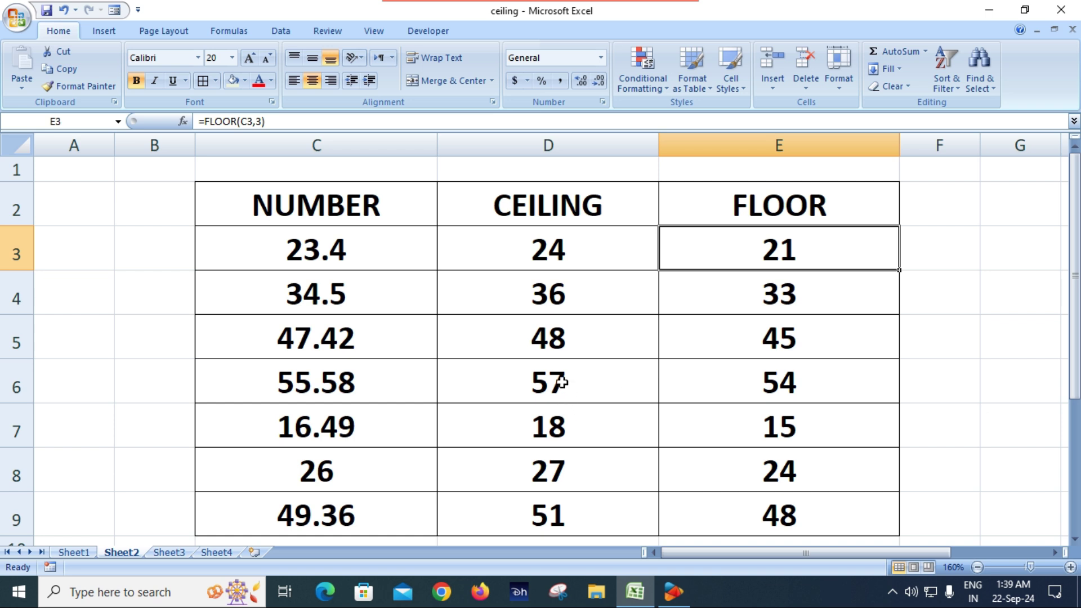
click(550, 218)
click(687, 210)
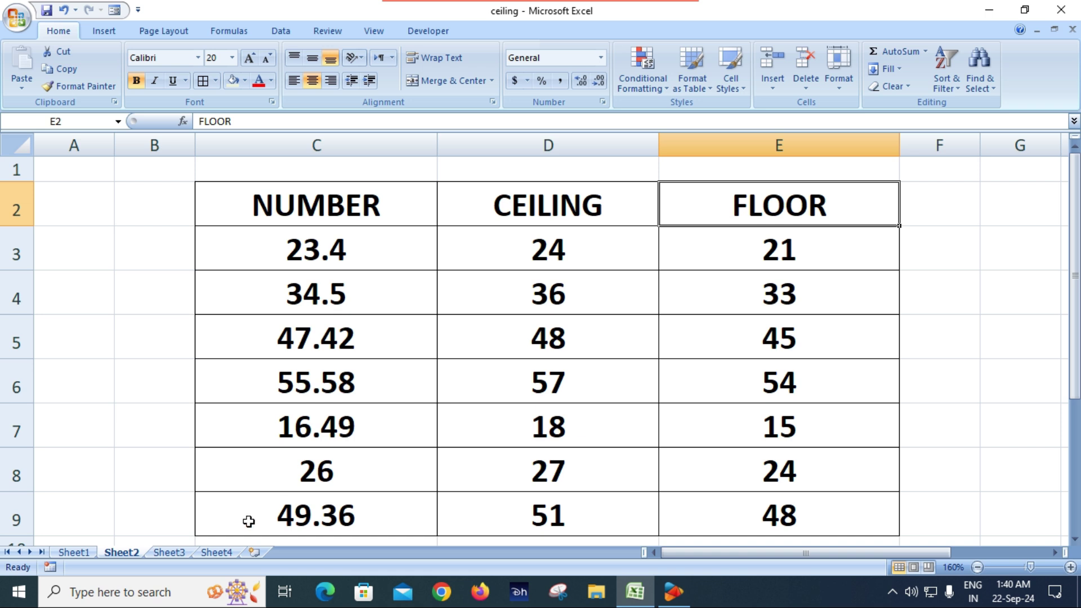
On Sheet4, enter =CEILING(12.4/1.2,1) in E5 to calculate the number of windows for the wall
click(217, 553)
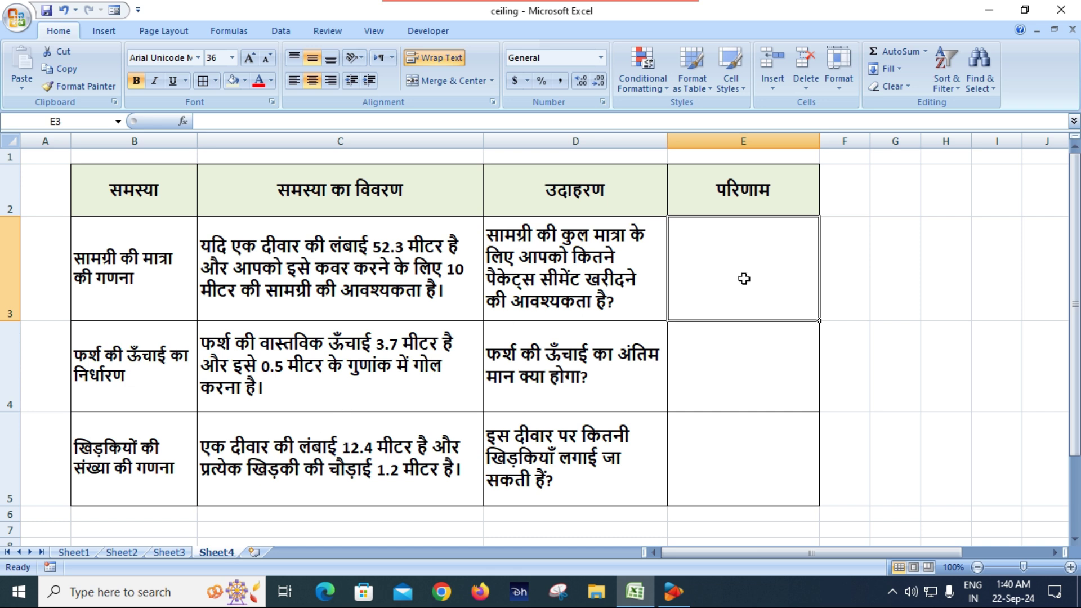
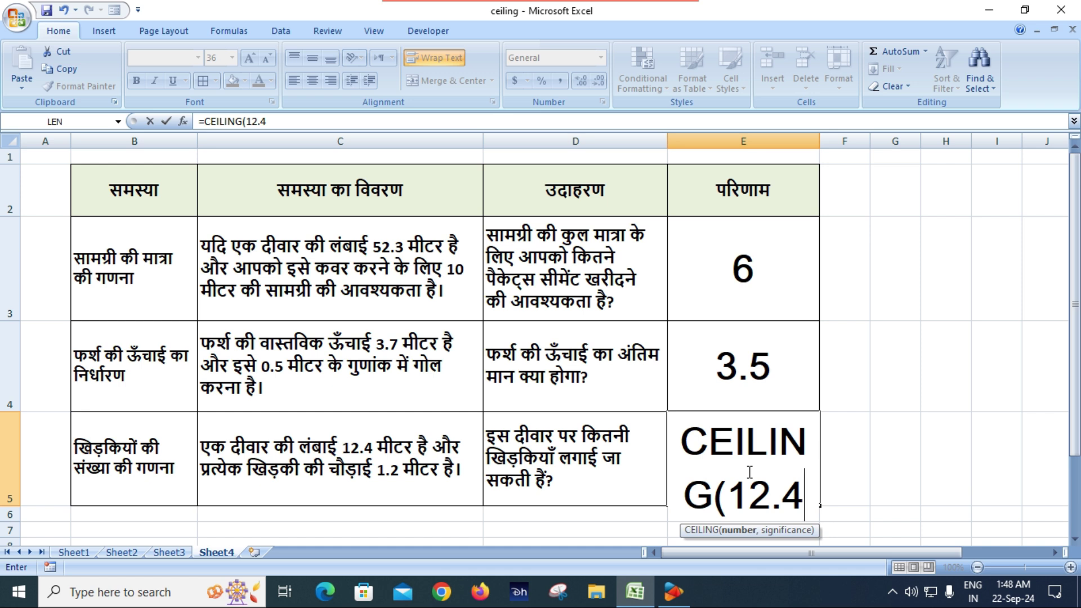
text(/1.2)
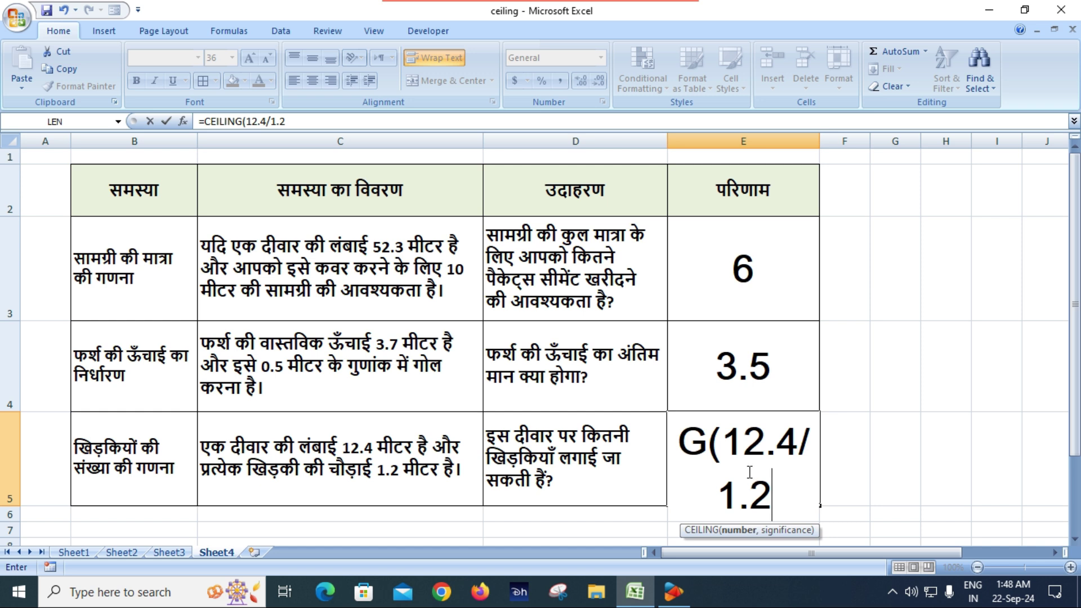
text(,)
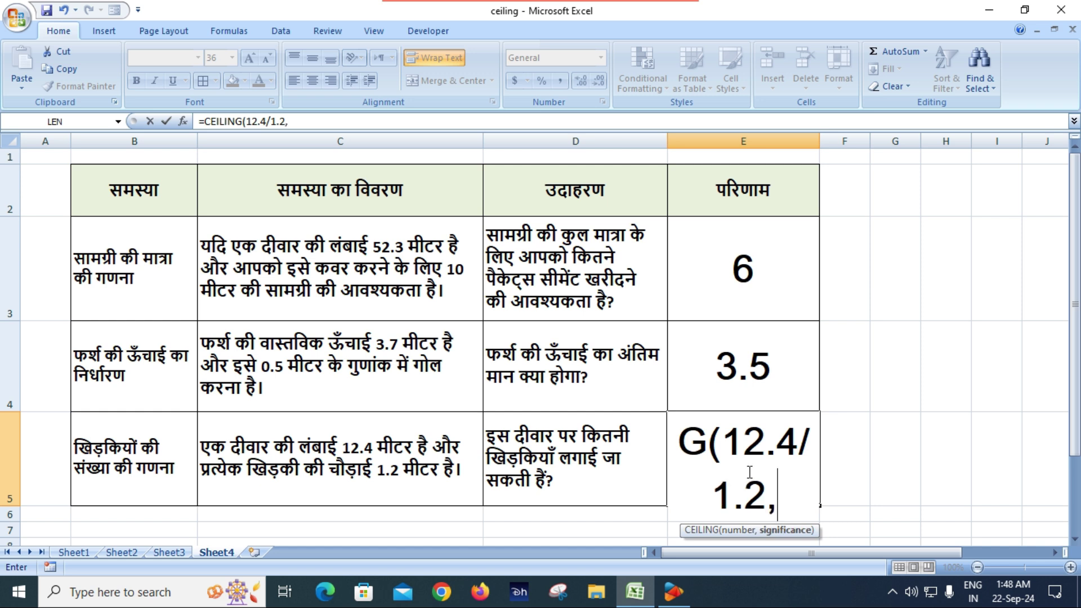
text(1)
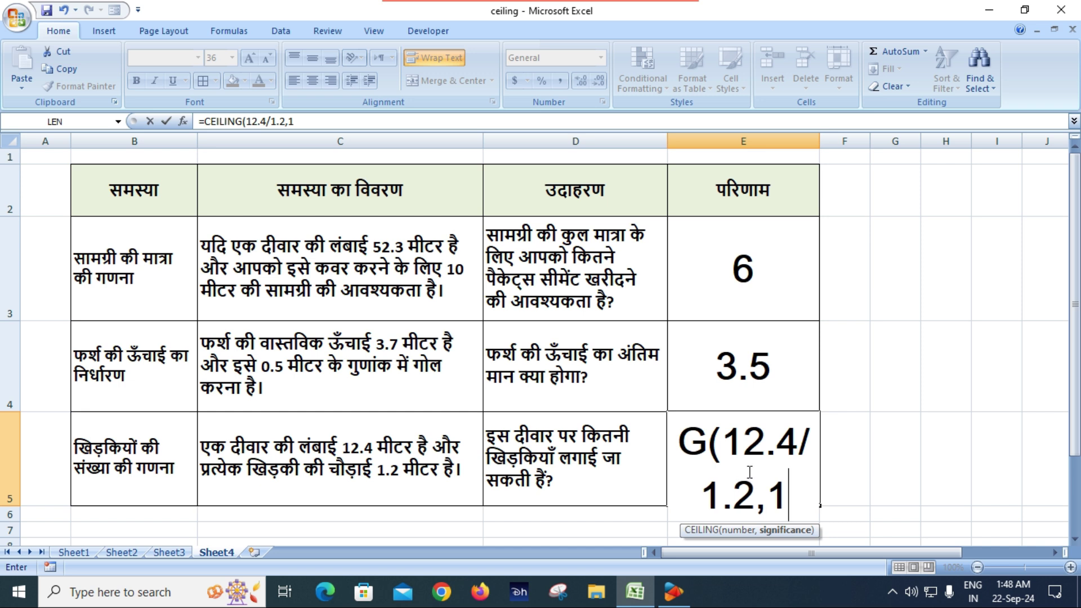
text())
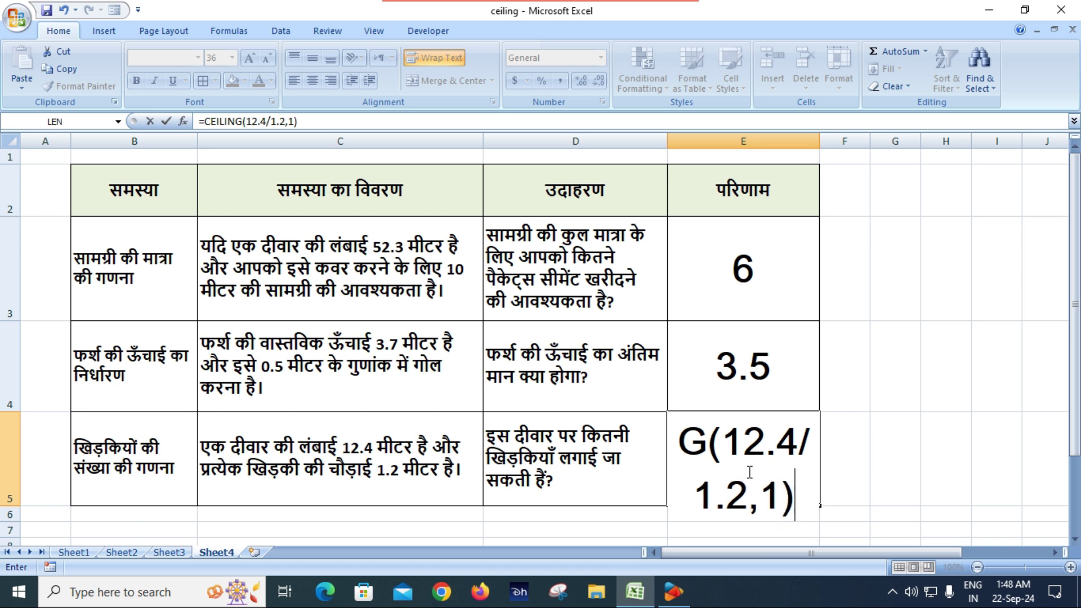
key(Return)
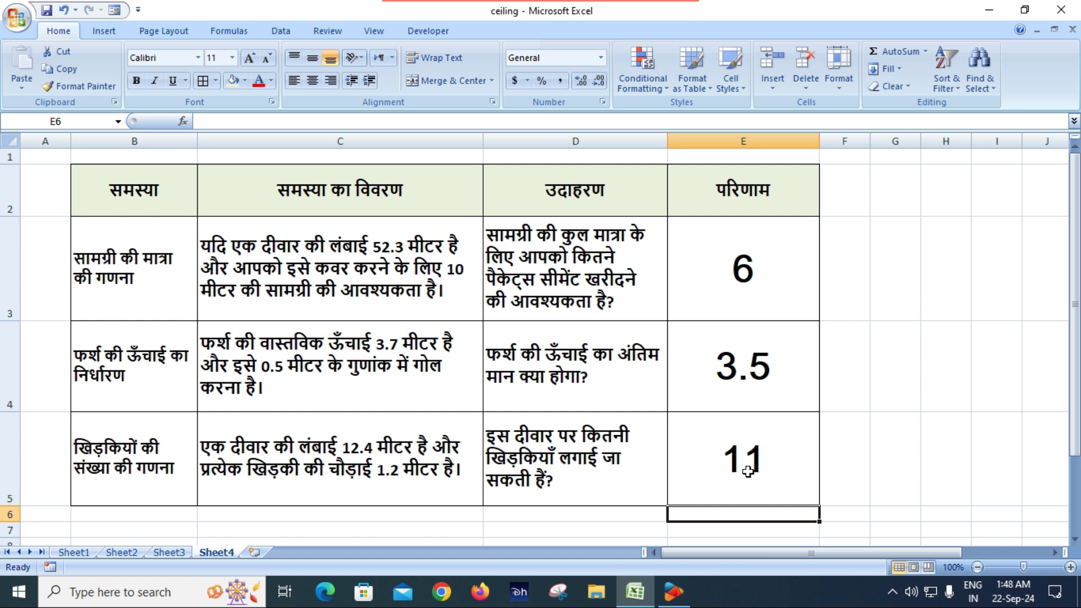
click(748, 471)
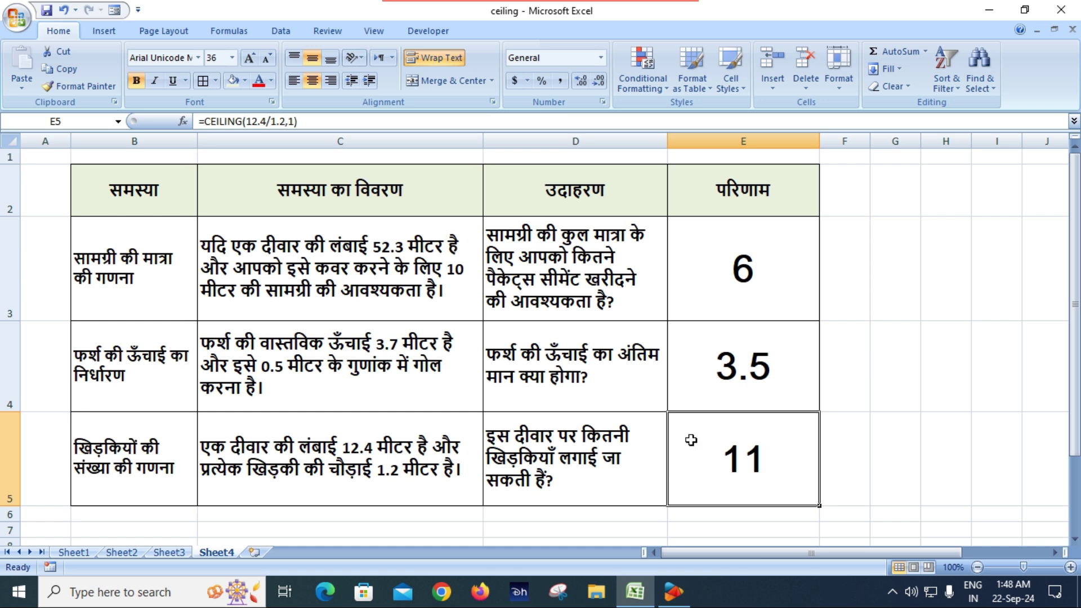
click(166, 456)
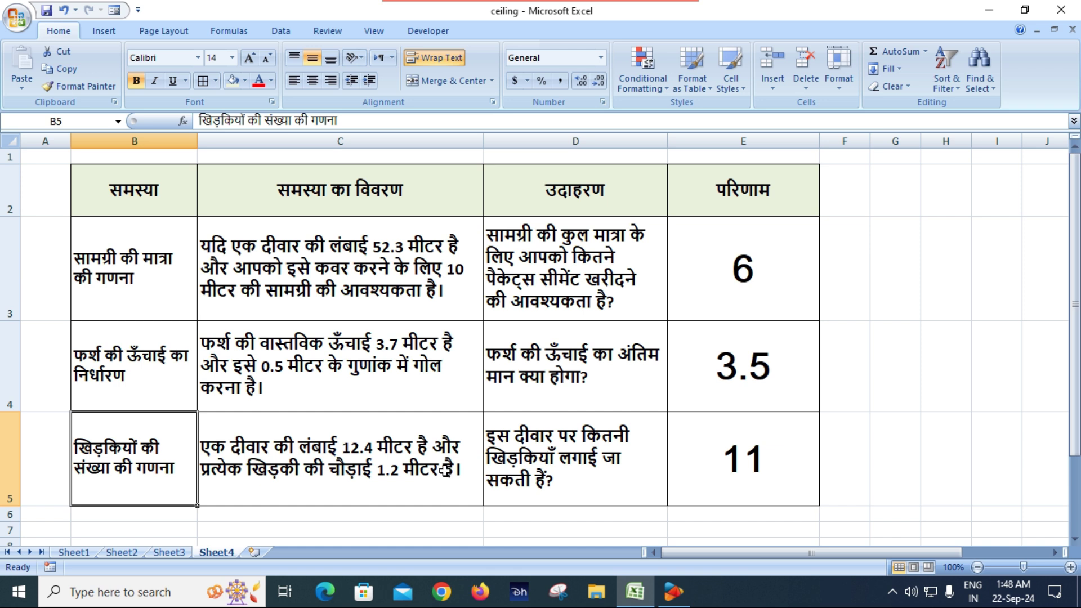
Read the note on the use of significance in row 28 of Sheet3 and check the CEILING formula in C4
click(178, 555)
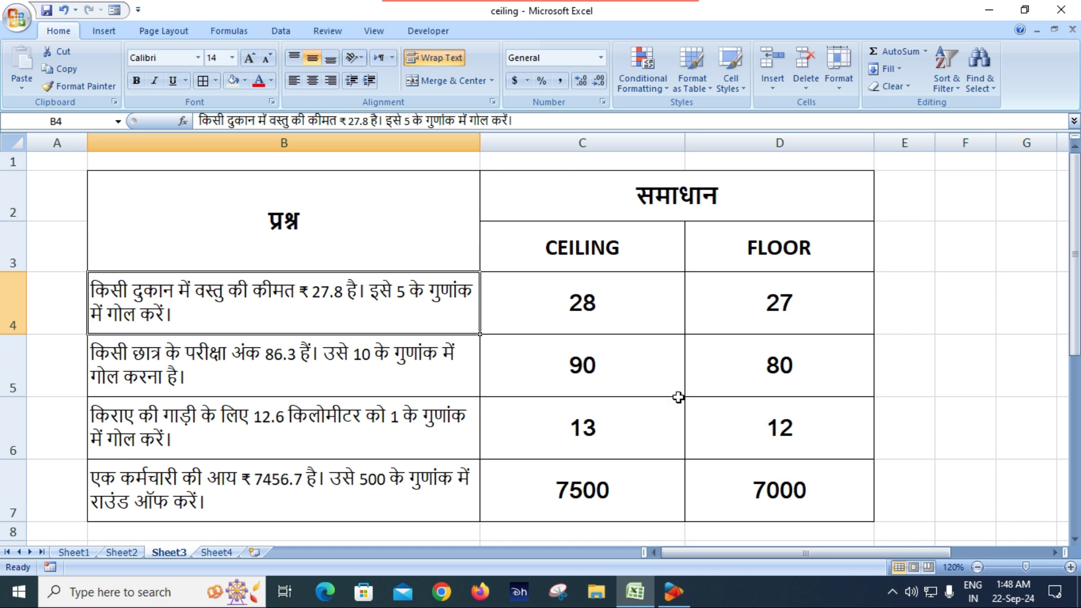
scroll(678, 397, down, 6)
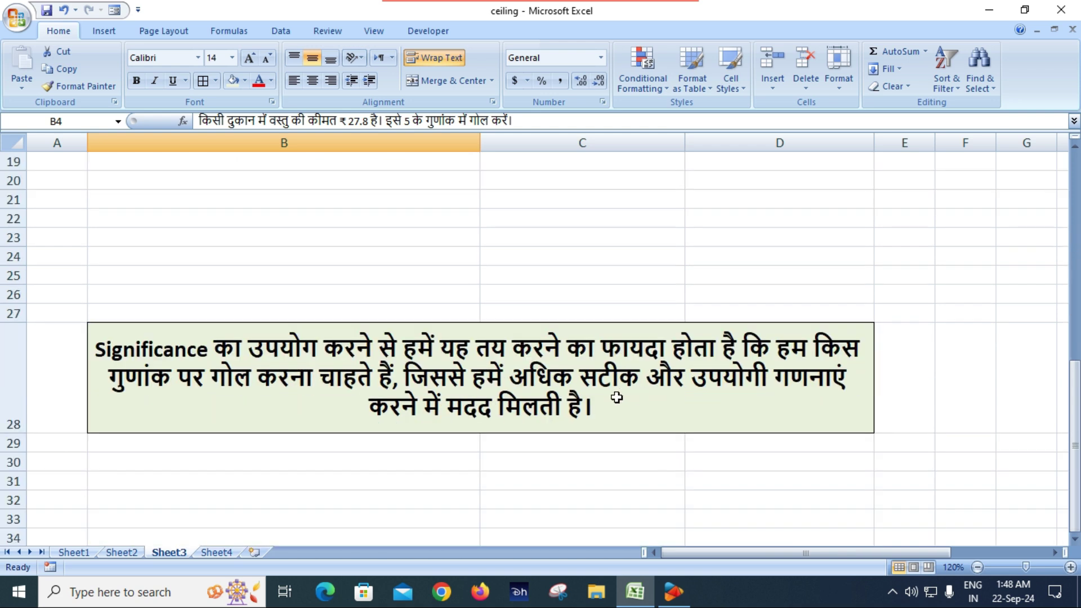
scroll(454, 380, down, 2)
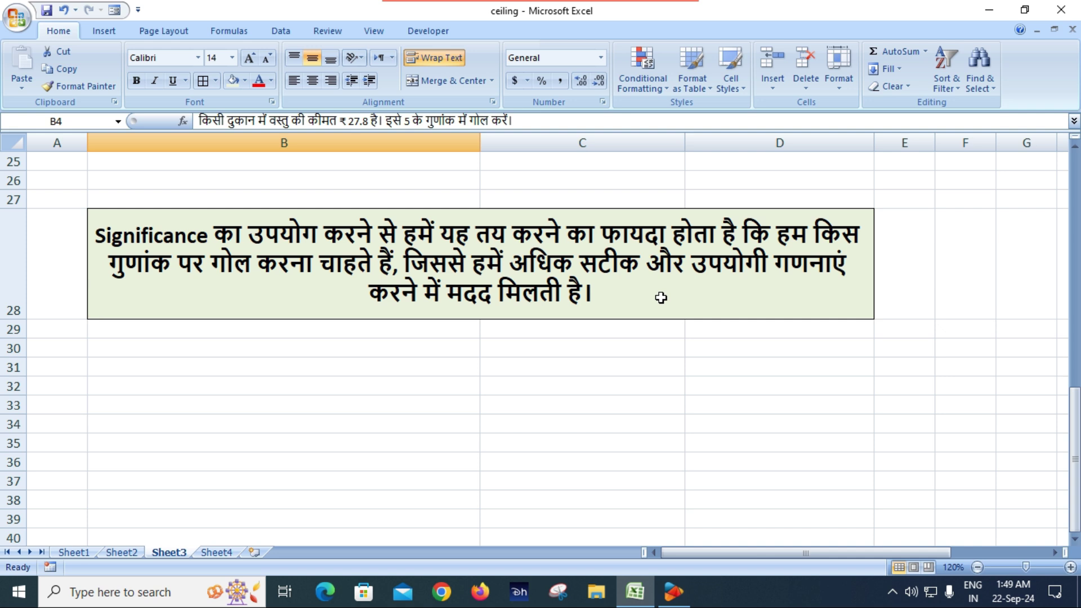
scroll(550, 332, up, 8)
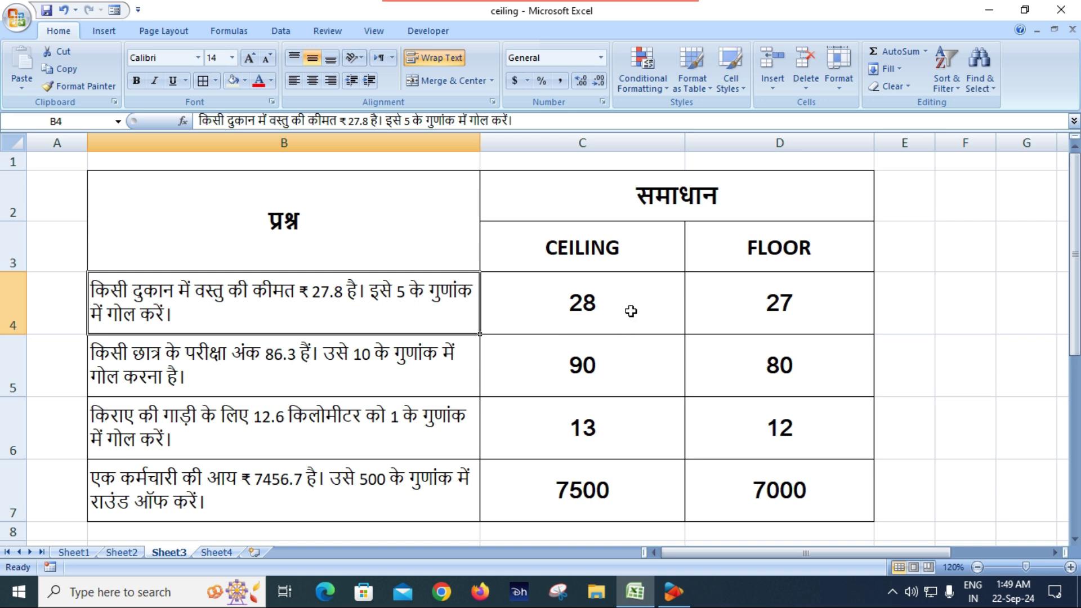
click(631, 305)
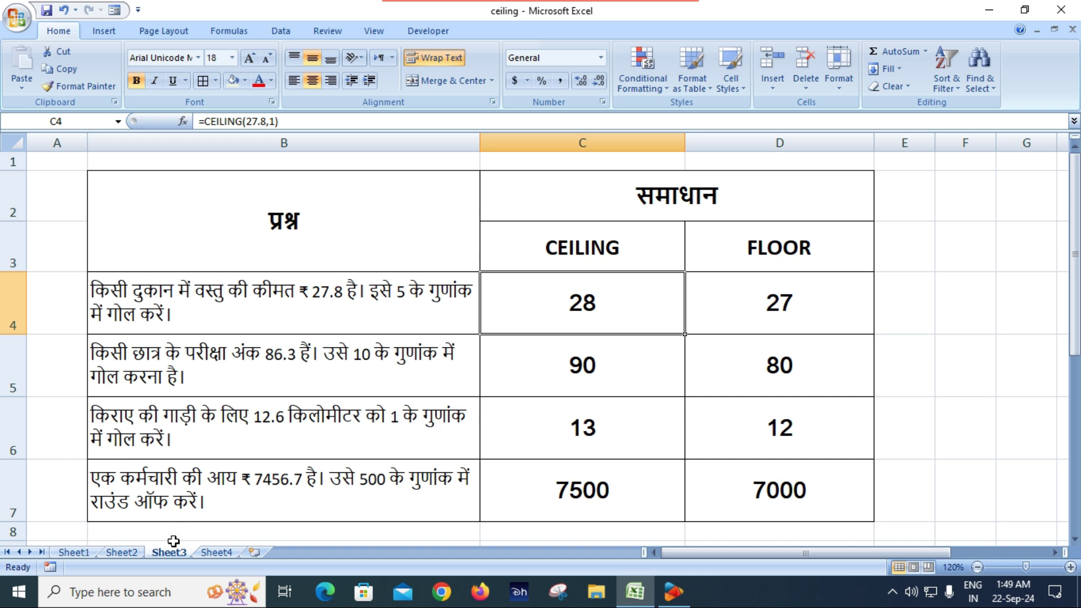
On Sheet2, compare the number in C3 with its CEILING formula in D3
click(129, 554)
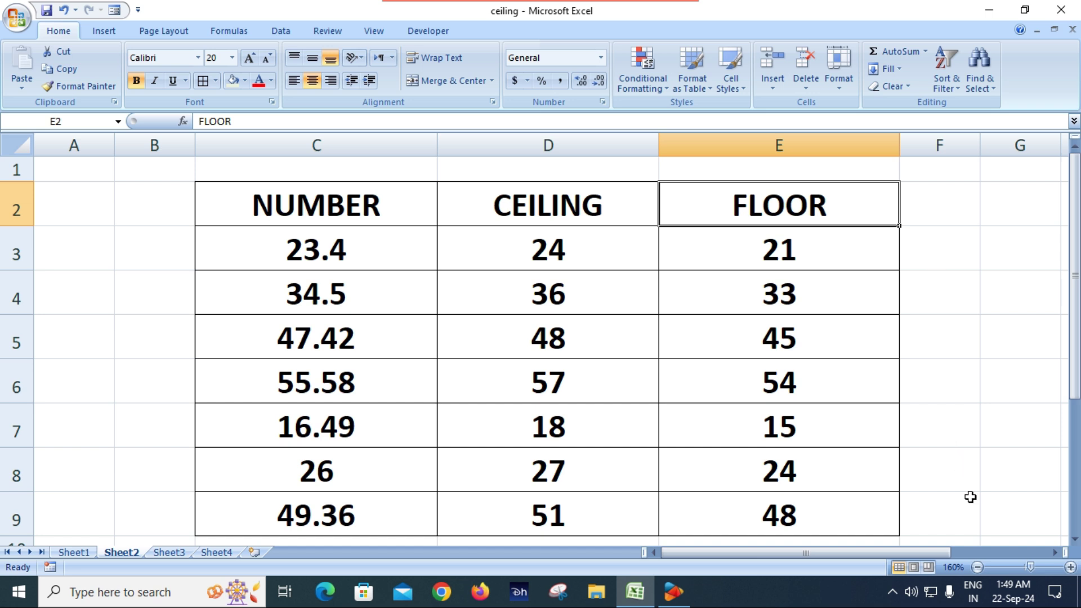
click(1052, 553)
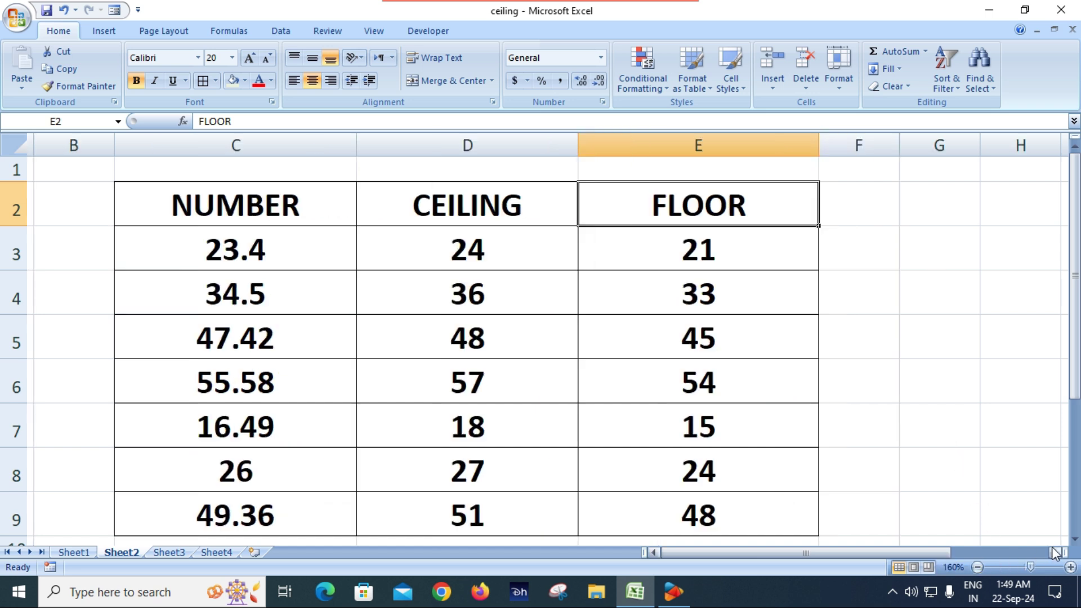
click(1052, 552)
click(150, 247)
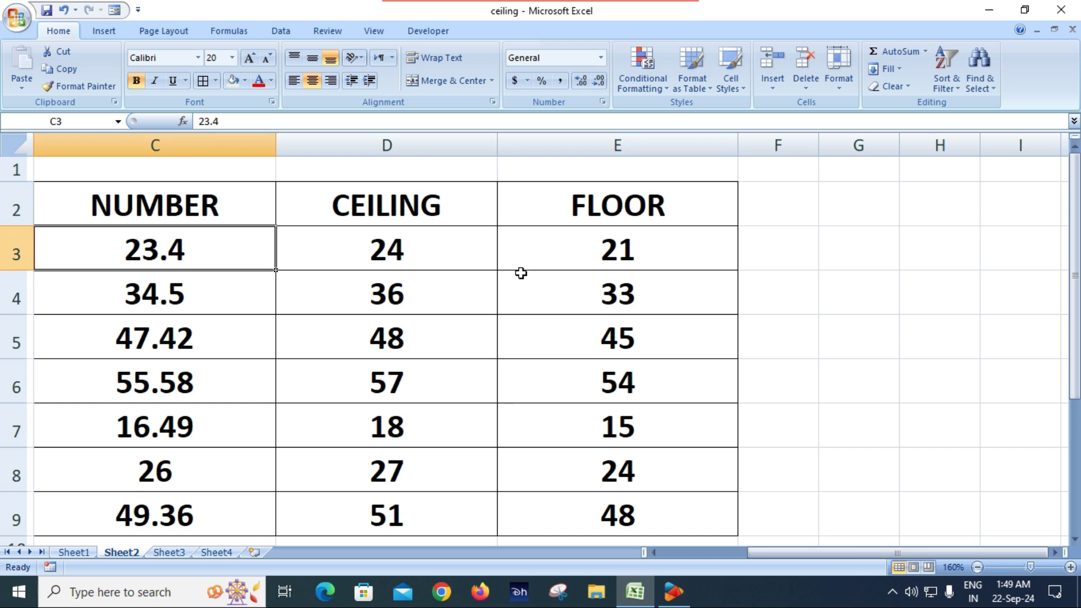
click(434, 248)
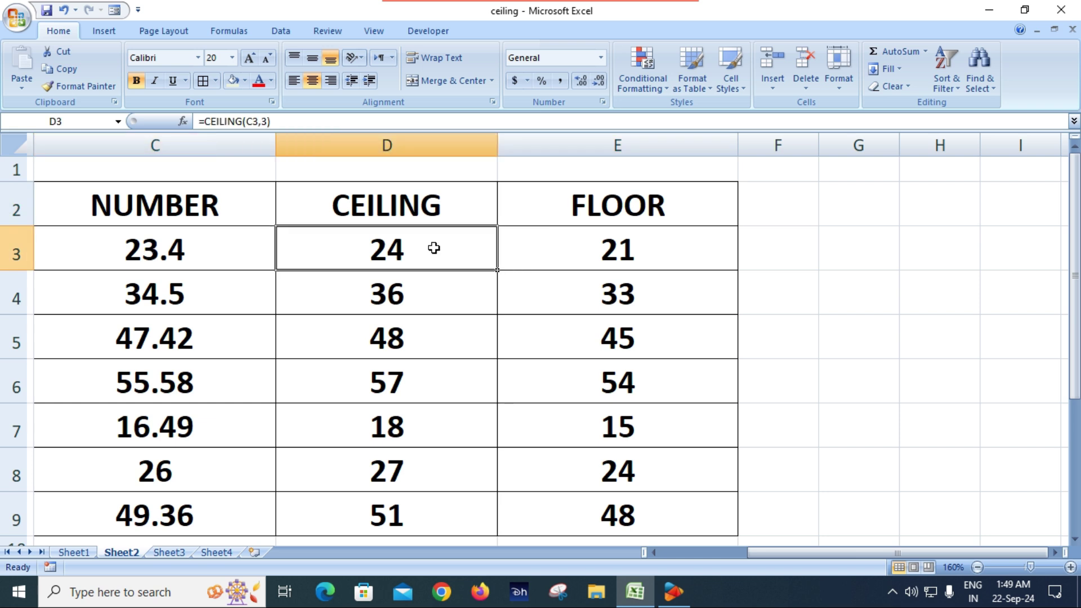
click(181, 253)
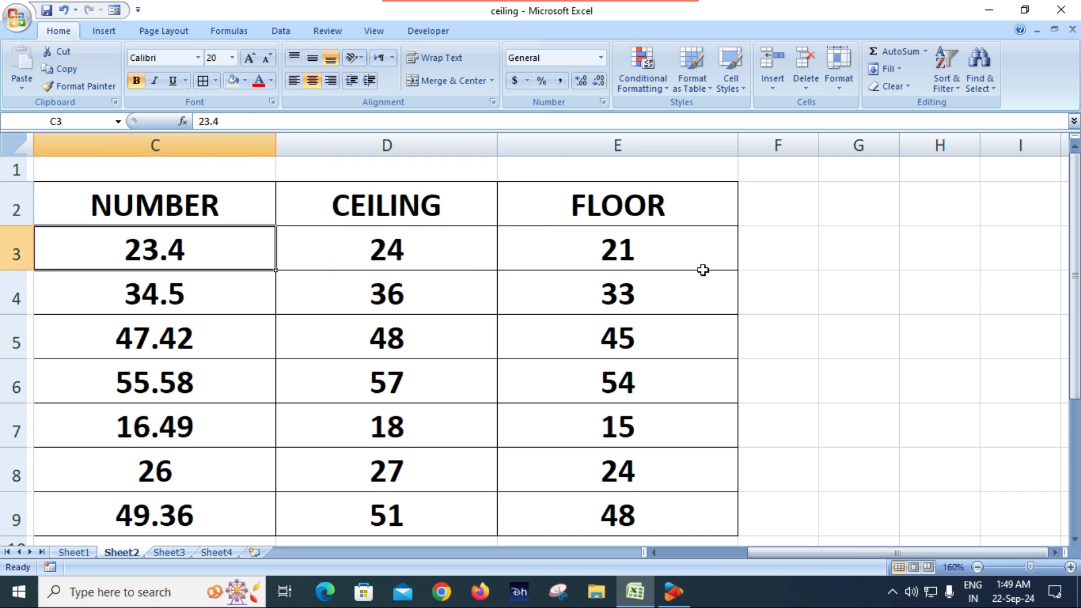
Copy the cell formatting of D3 to F3 with Format Painter
click(430, 250)
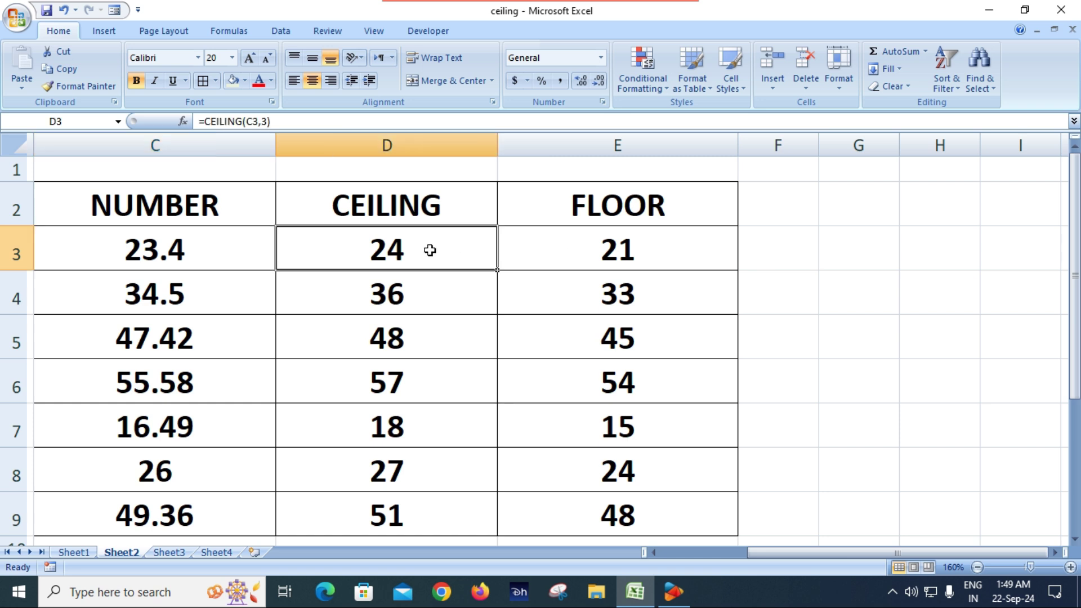
click(82, 86)
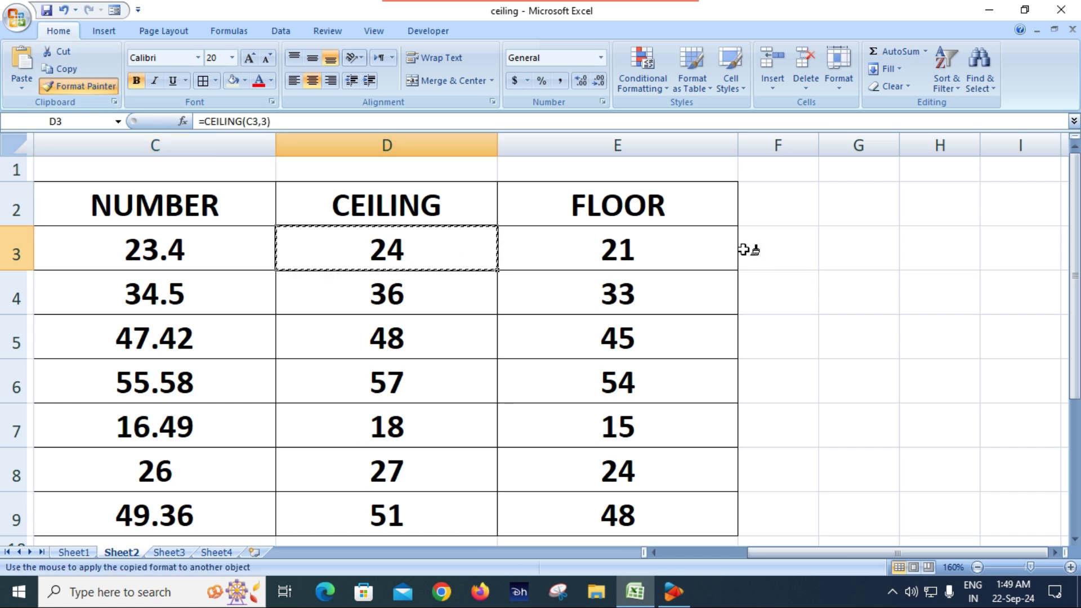
click(781, 249)
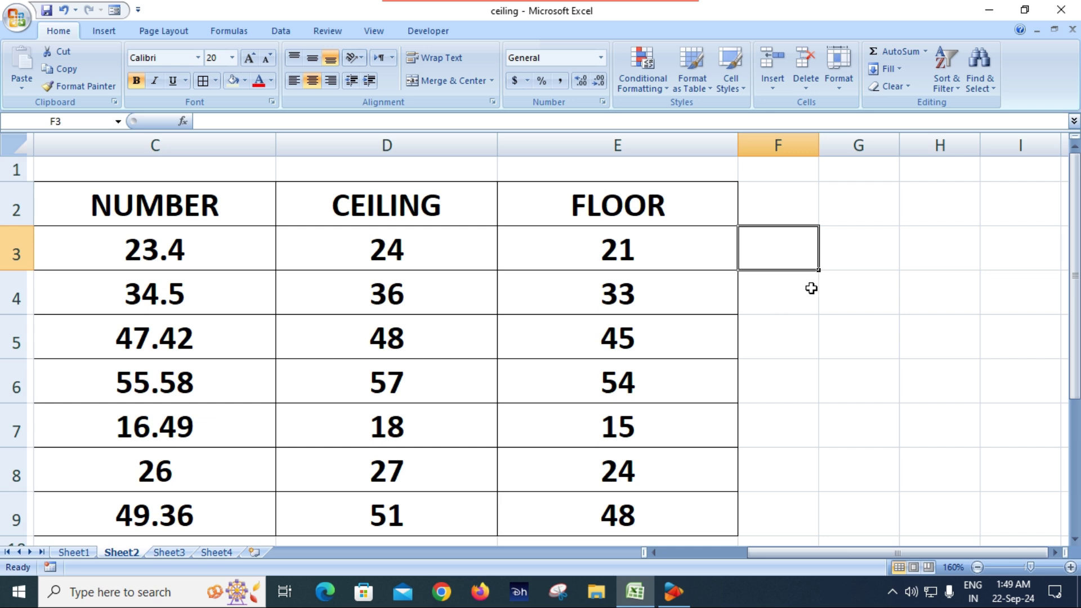
Enter =ROUNDUP(C3,4) in F3 to round the first number up to four decimal digits
text(=rou)
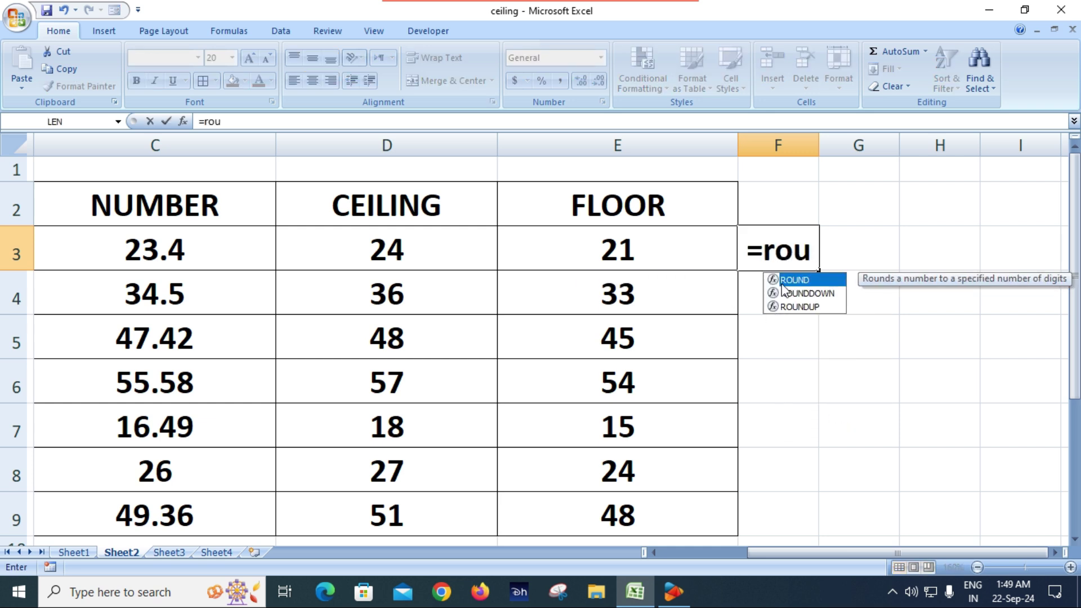
text(n)
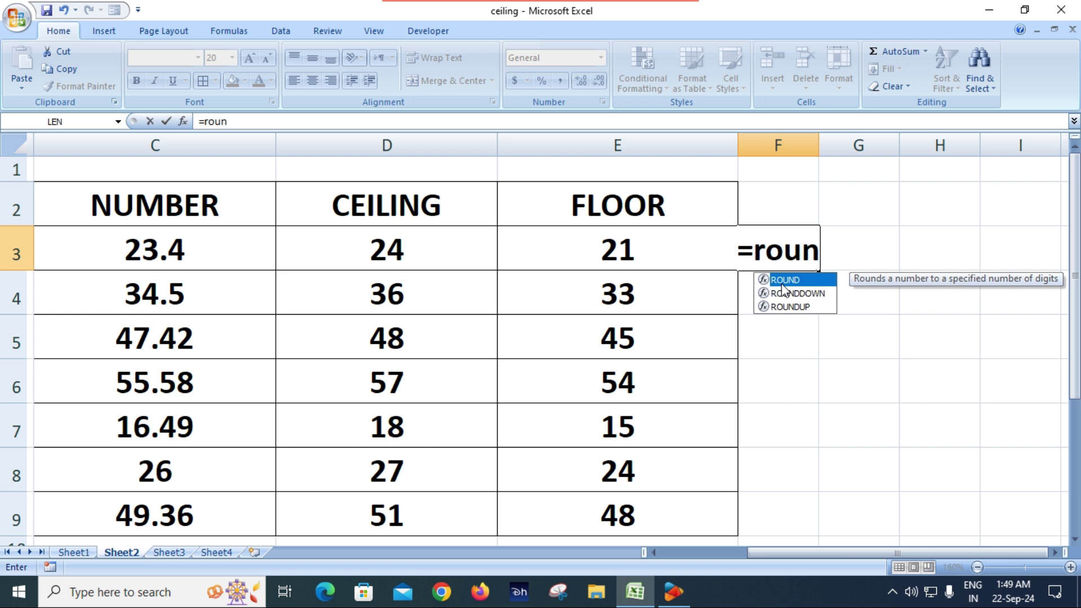
key(Down)
key(Down)
key(Tab)
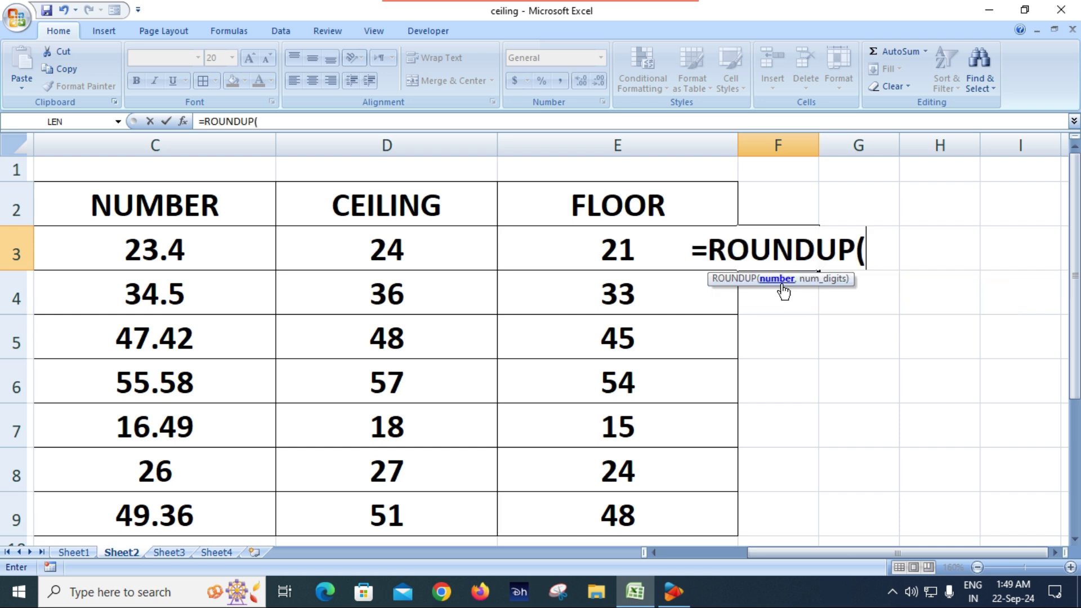
click(182, 251)
text(,)
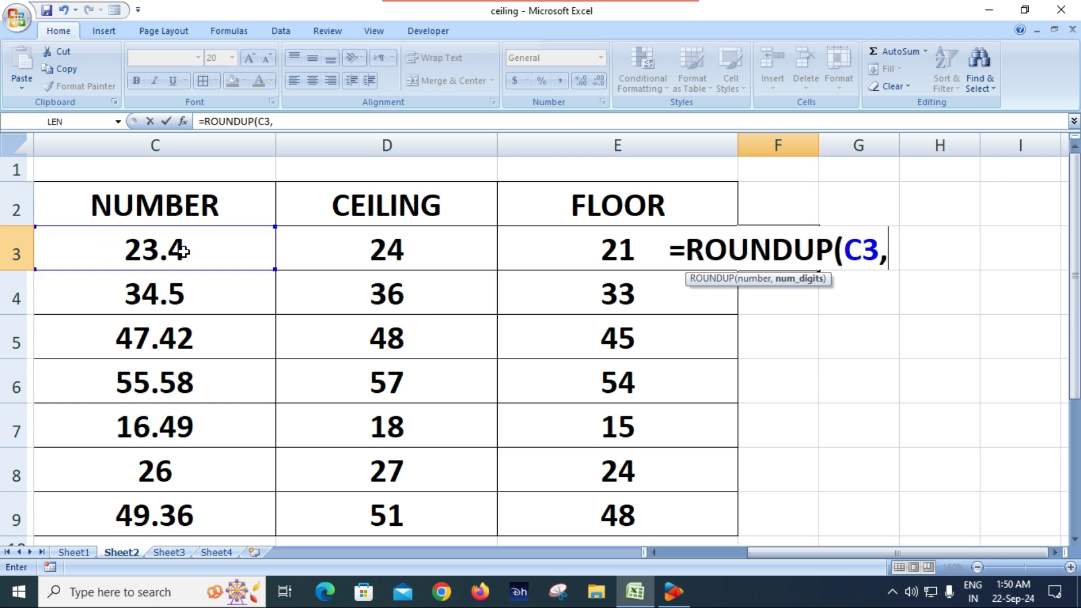
text(4))
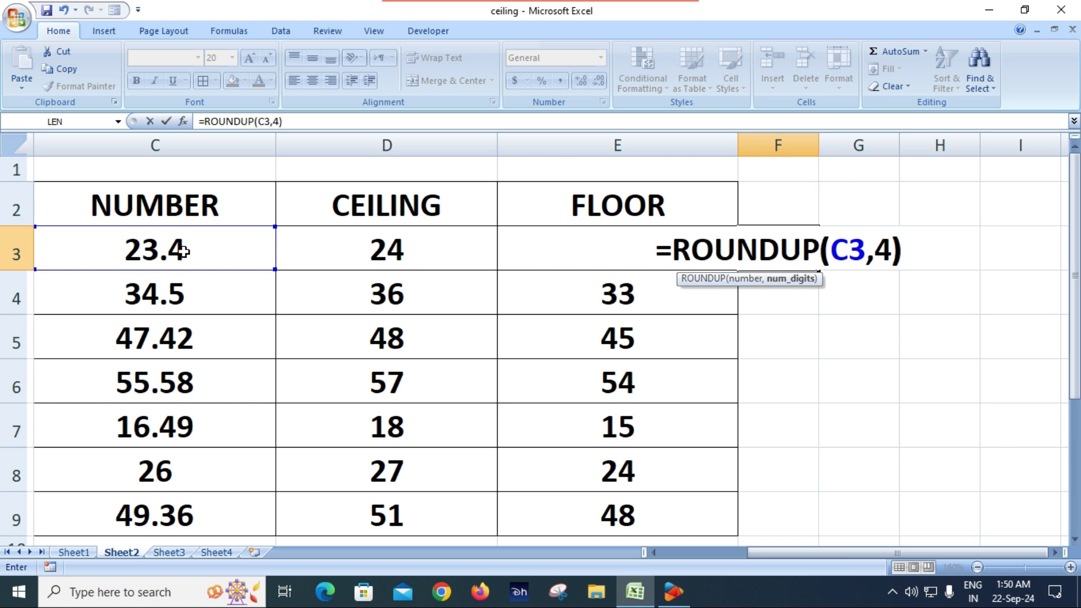
key(Return)
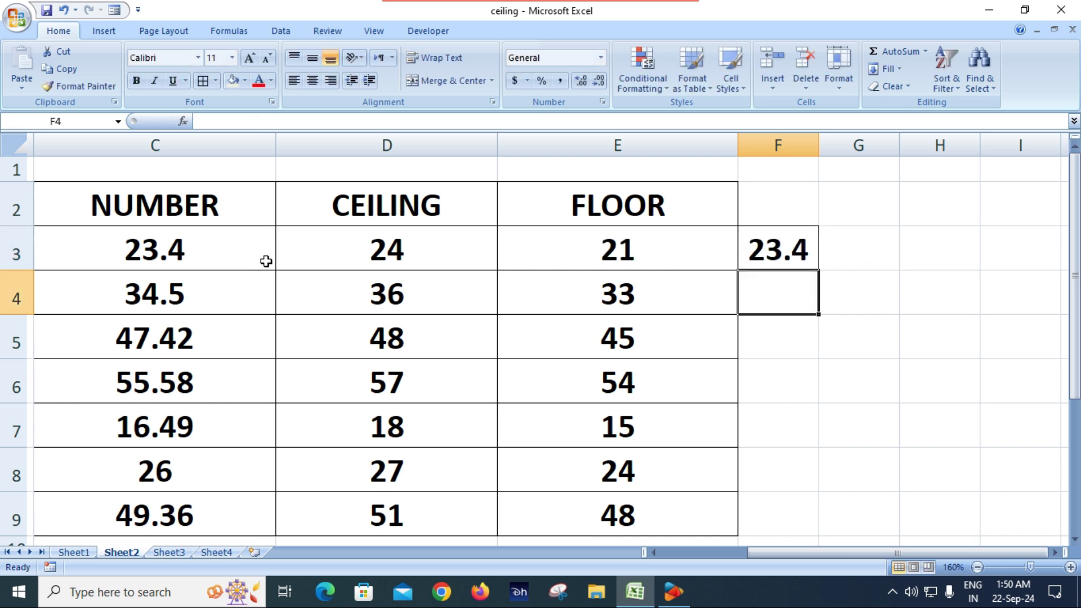
click(784, 256)
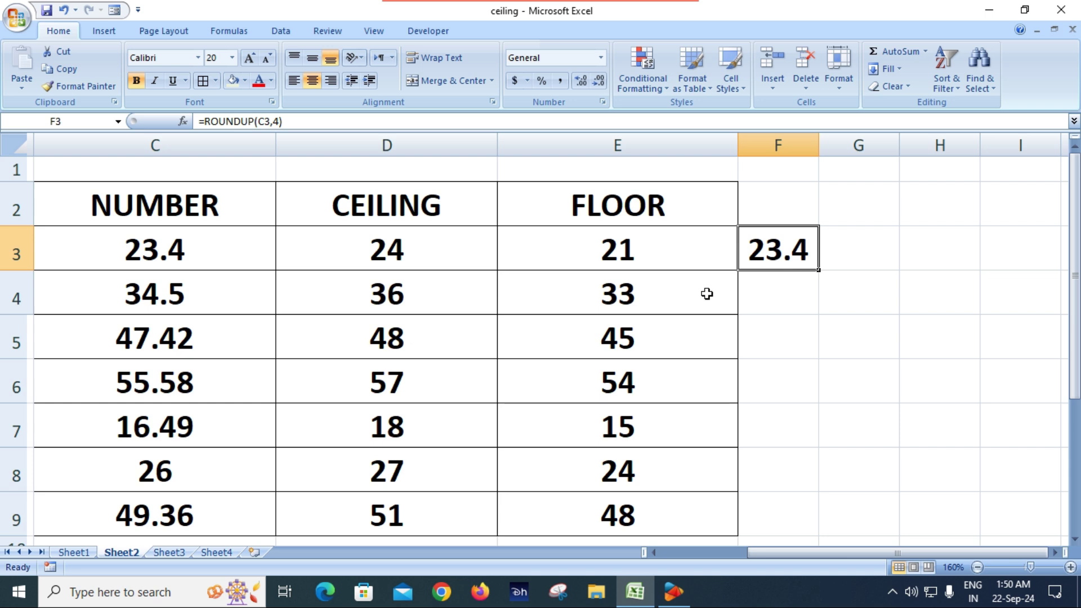
Compare the CEILING formula in D3 with the ROUNDUP formula in F3, and clear F3's contents
click(420, 253)
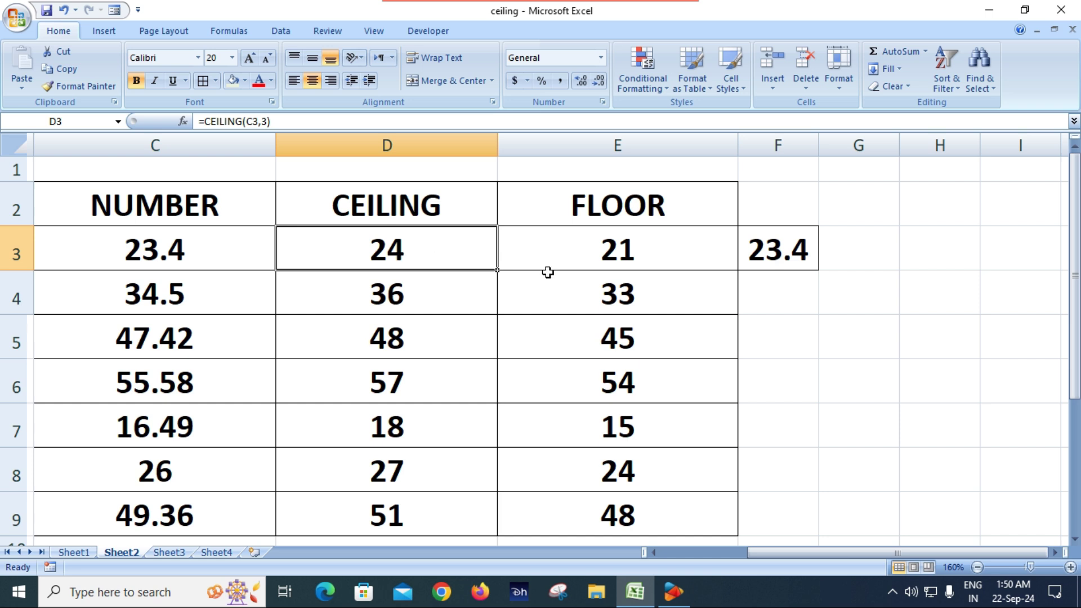
click(794, 260)
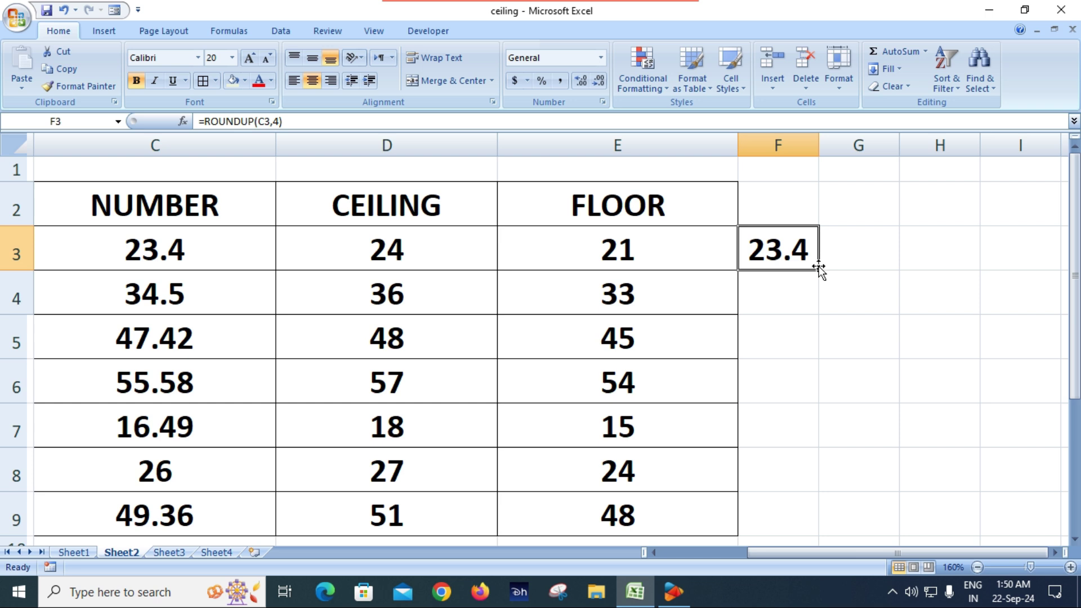
key(Delete)
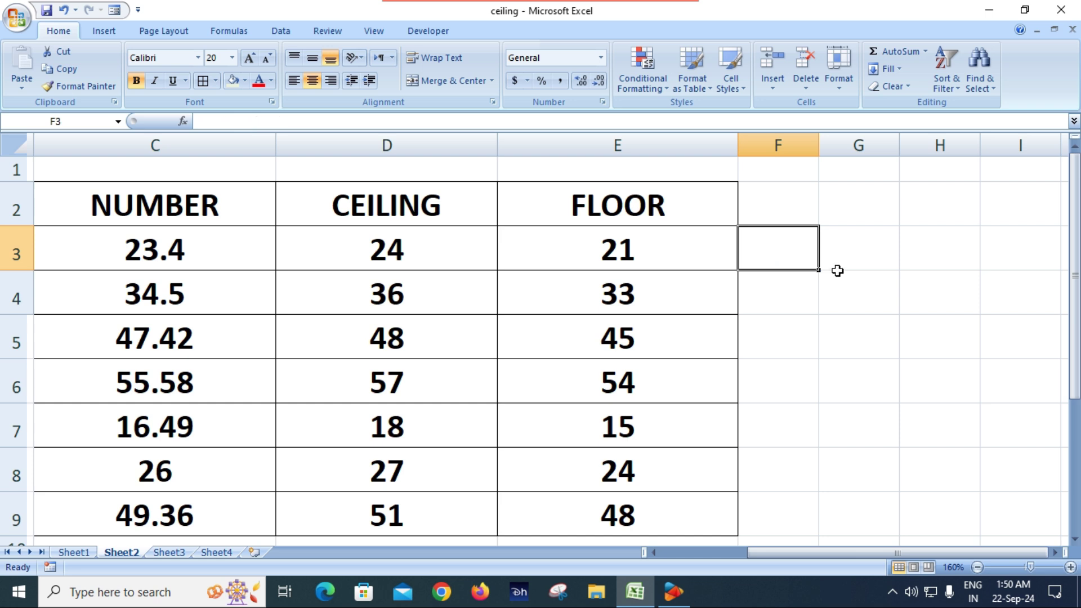
Review the FLOOR formulas in E3 and E5, the Sheet3 solutions, and the window problem in C5 of Sheet4
click(505, 247)
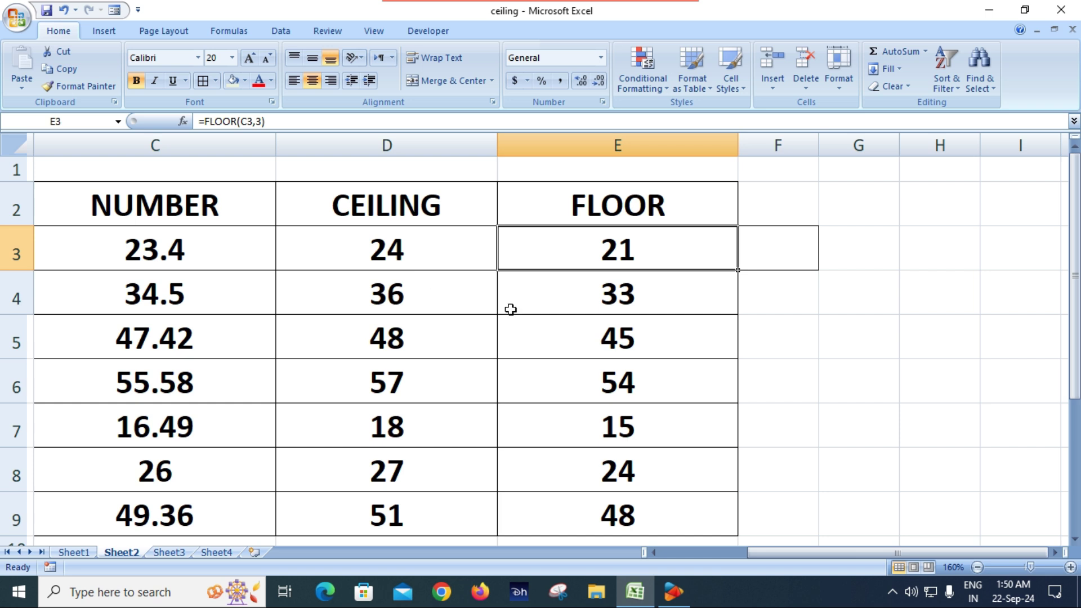
click(607, 352)
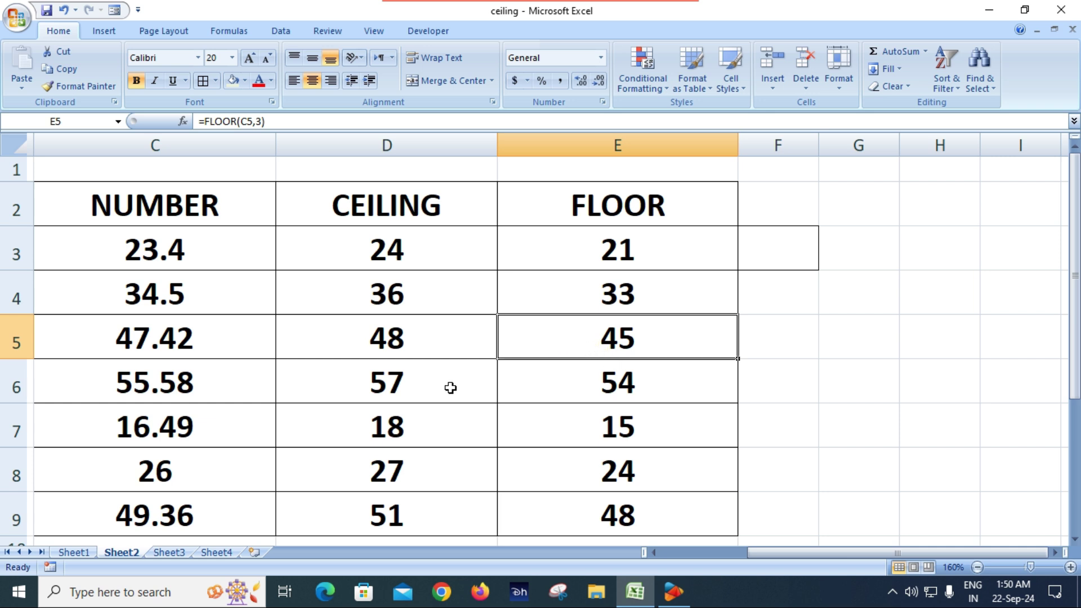
click(169, 553)
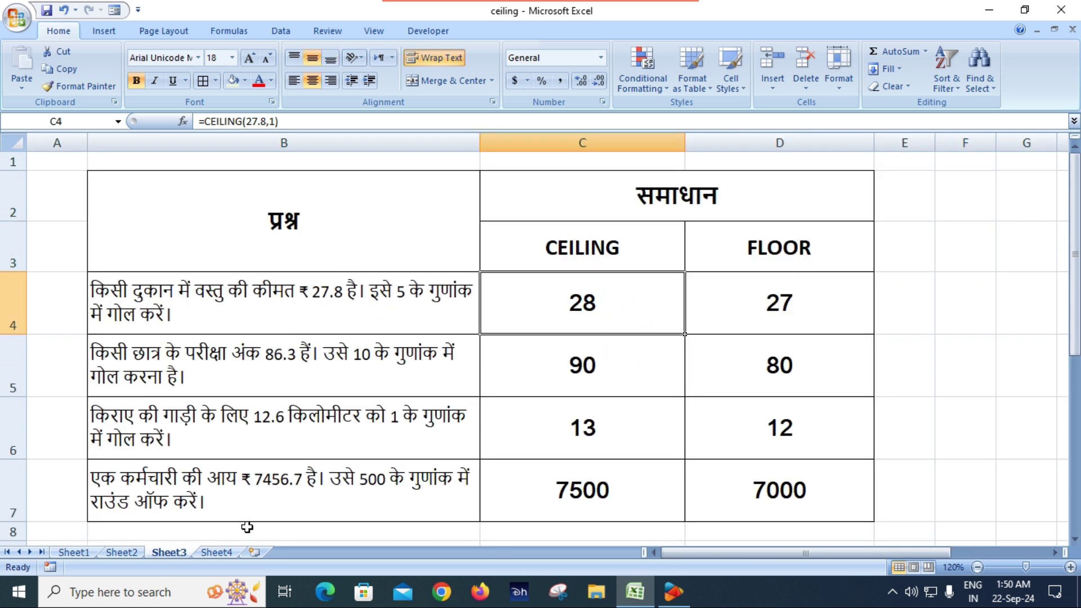
click(220, 552)
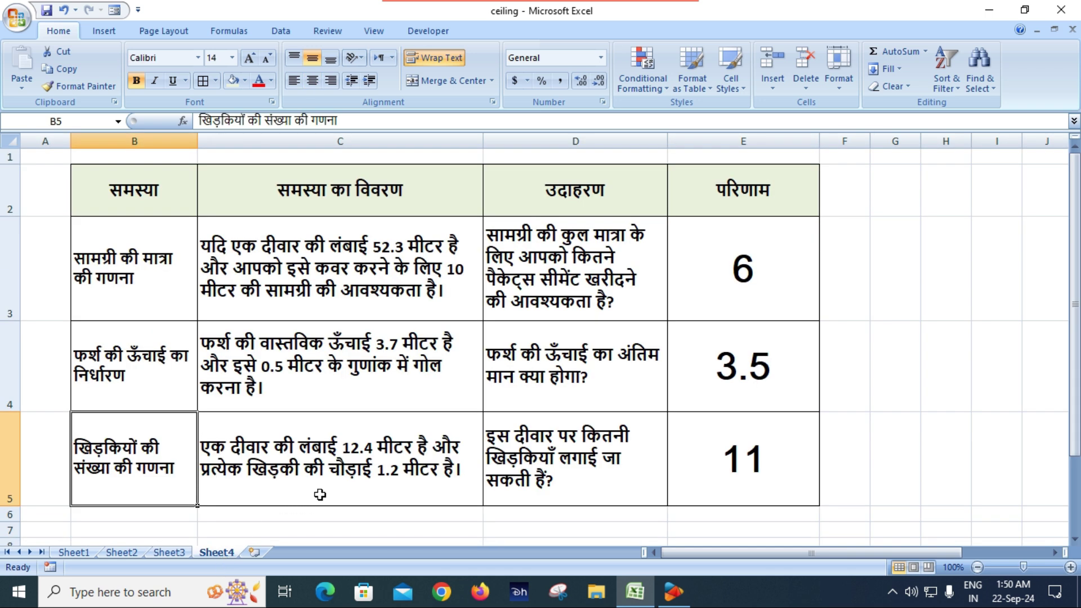
click(319, 476)
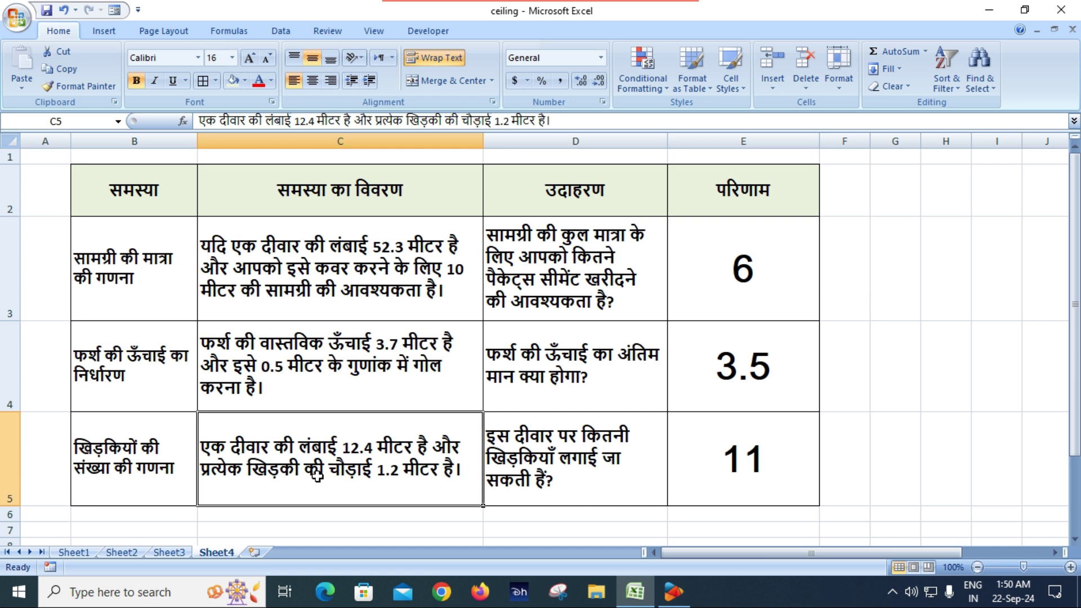